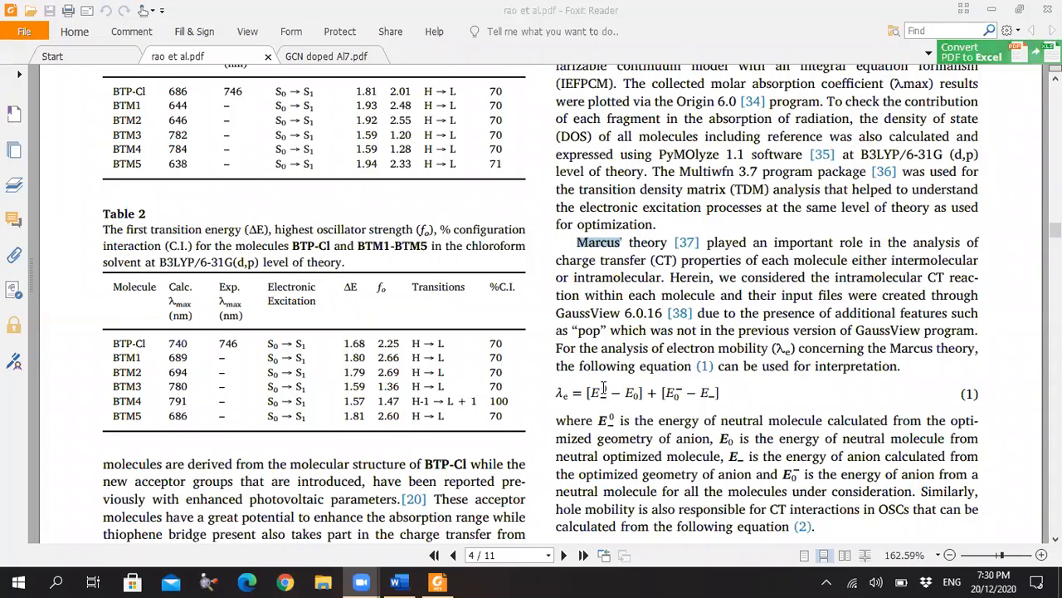
# - Review equation (1) in the PDF, switch to Word and insert a new equation with an empty subscript structure
pyautogui.scroll(-2, 603, 387)
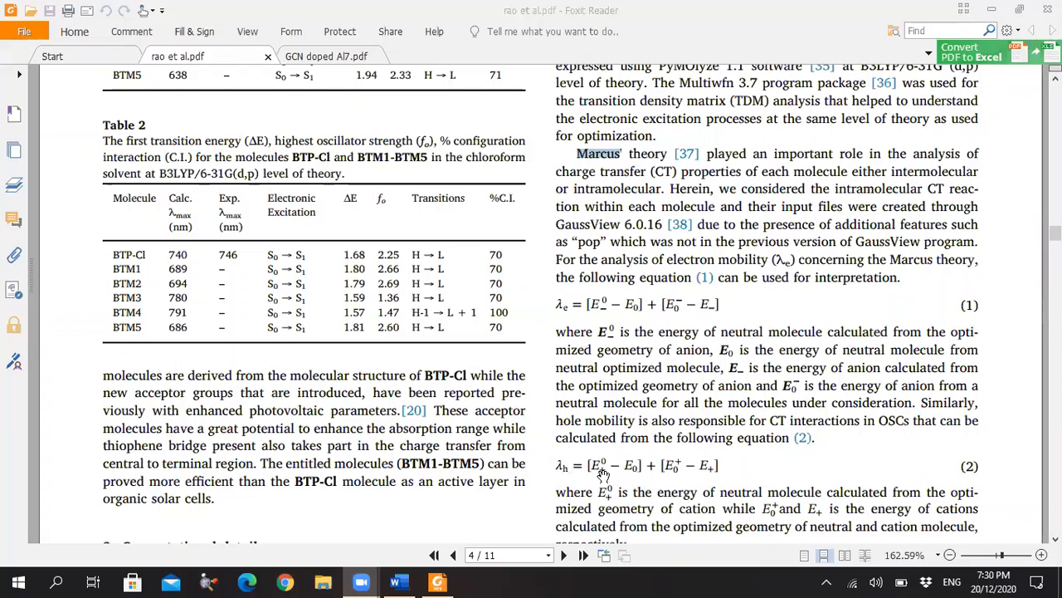
pyautogui.doubleClick(638, 307)
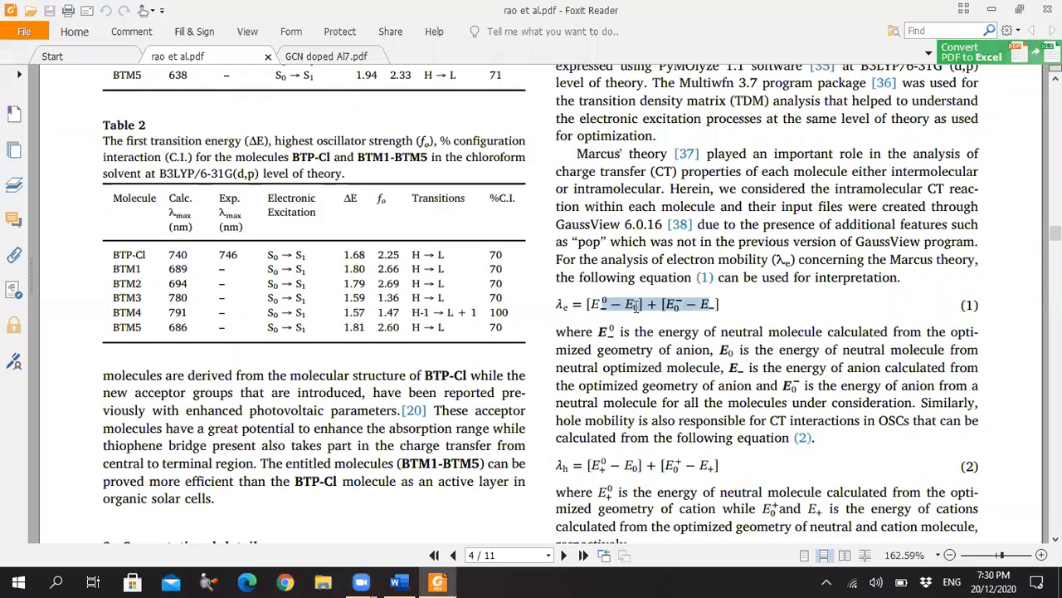
pyautogui.click(636, 306)
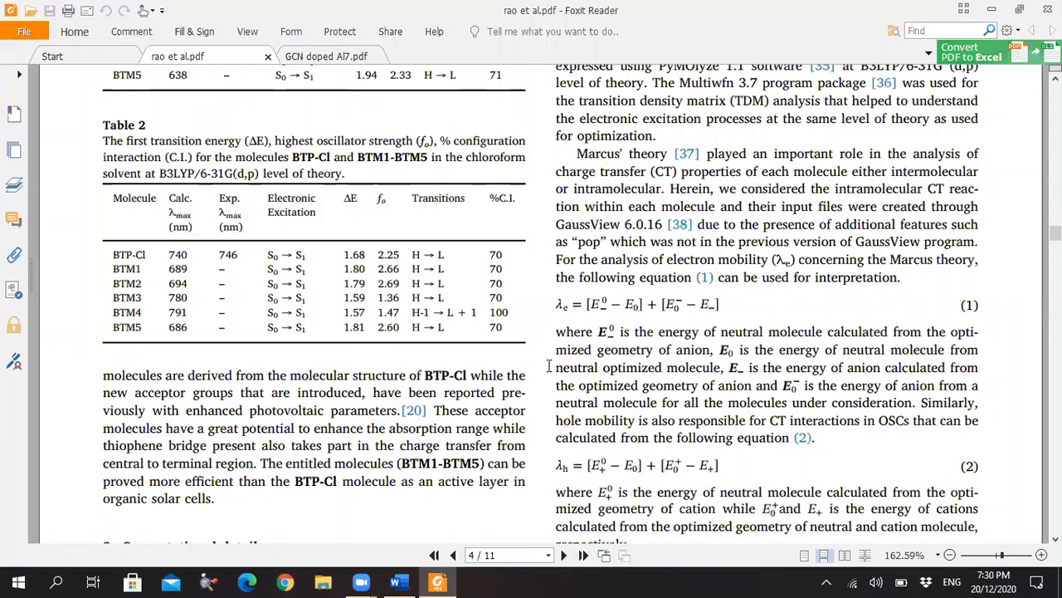
pyautogui.click(407, 577)
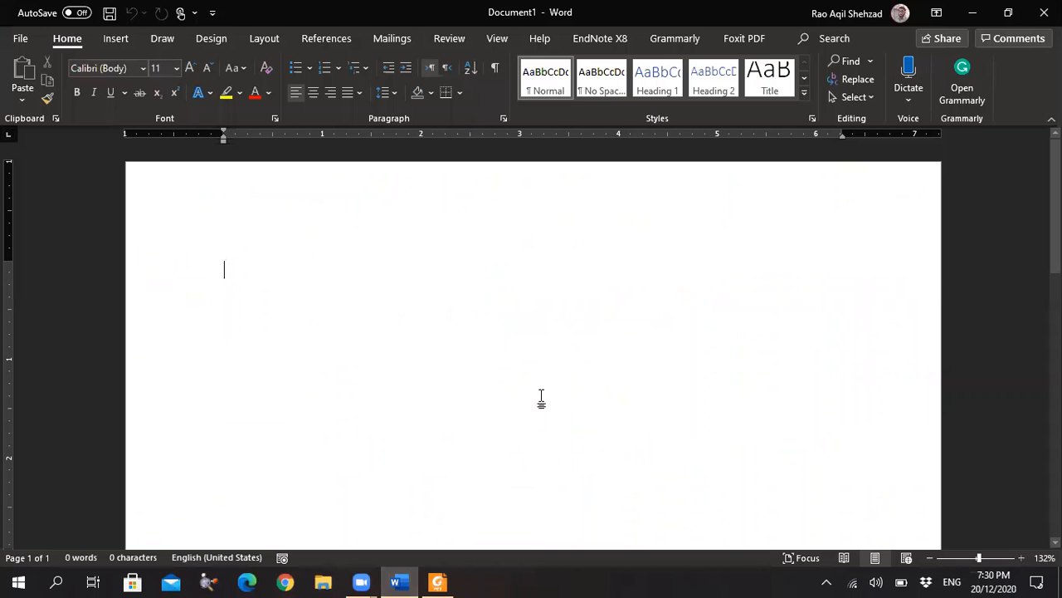
pyautogui.click(123, 42)
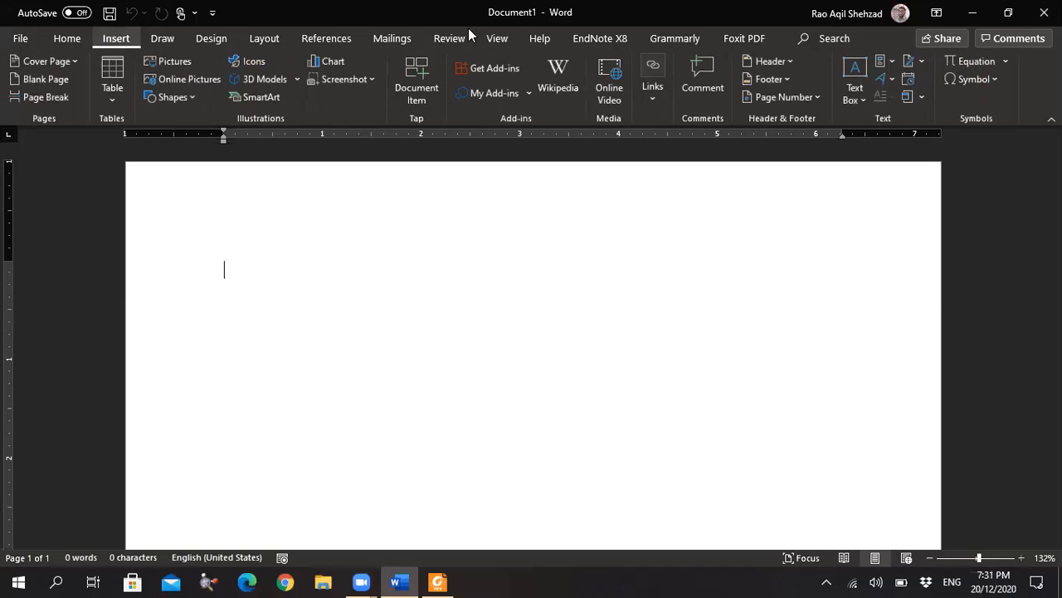
pyautogui.click(973, 63)
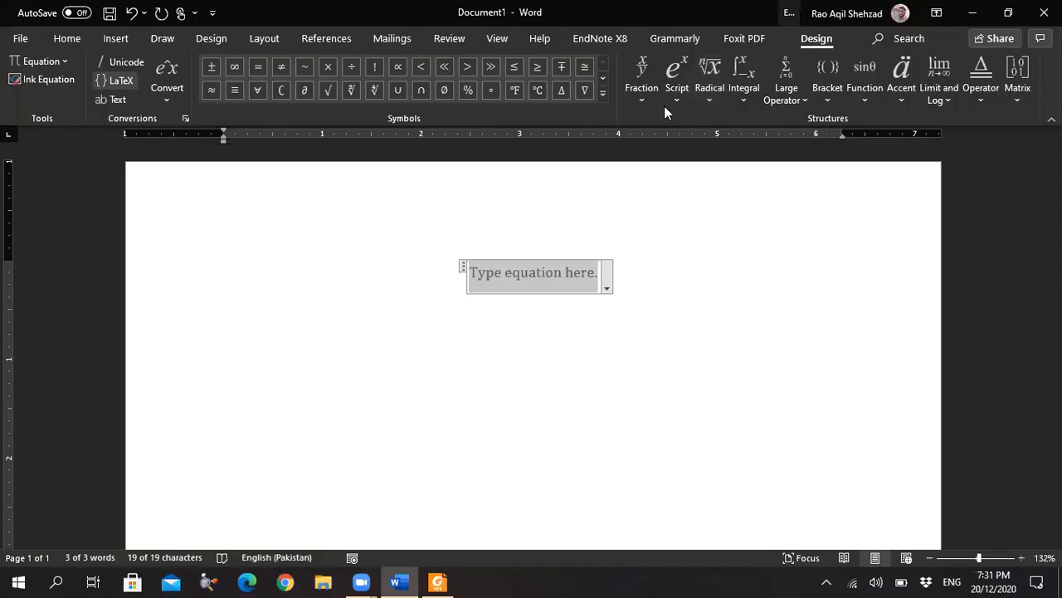
pyautogui.click(641, 99)
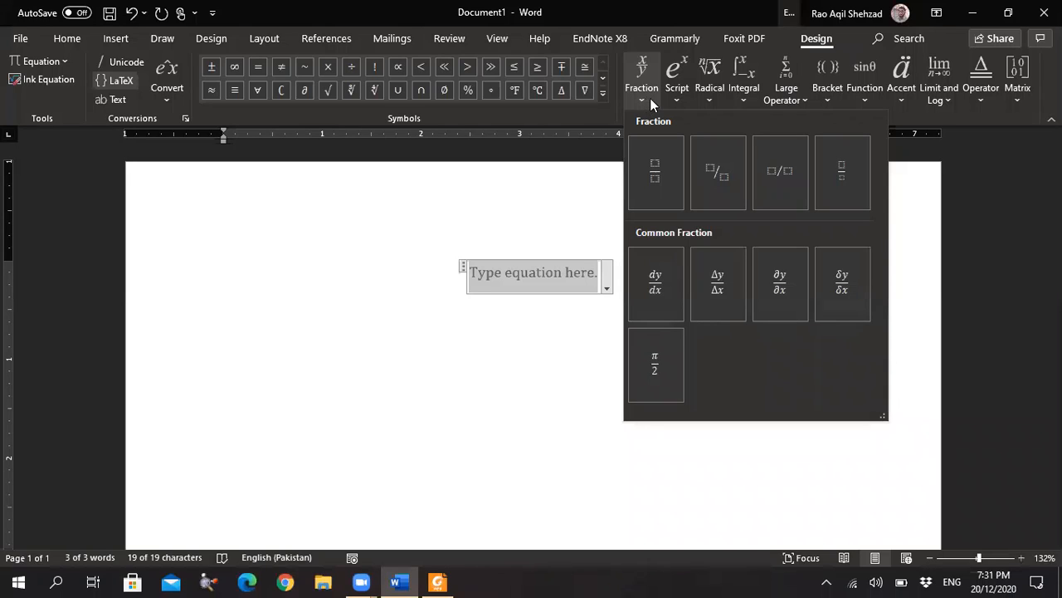
pyautogui.click(675, 96)
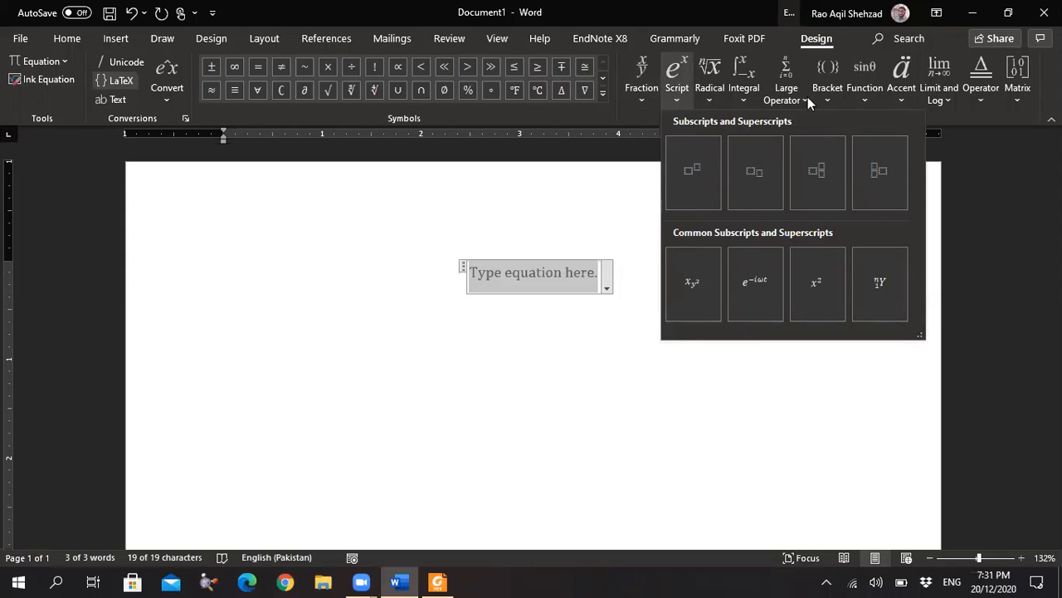
pyautogui.click(751, 179)
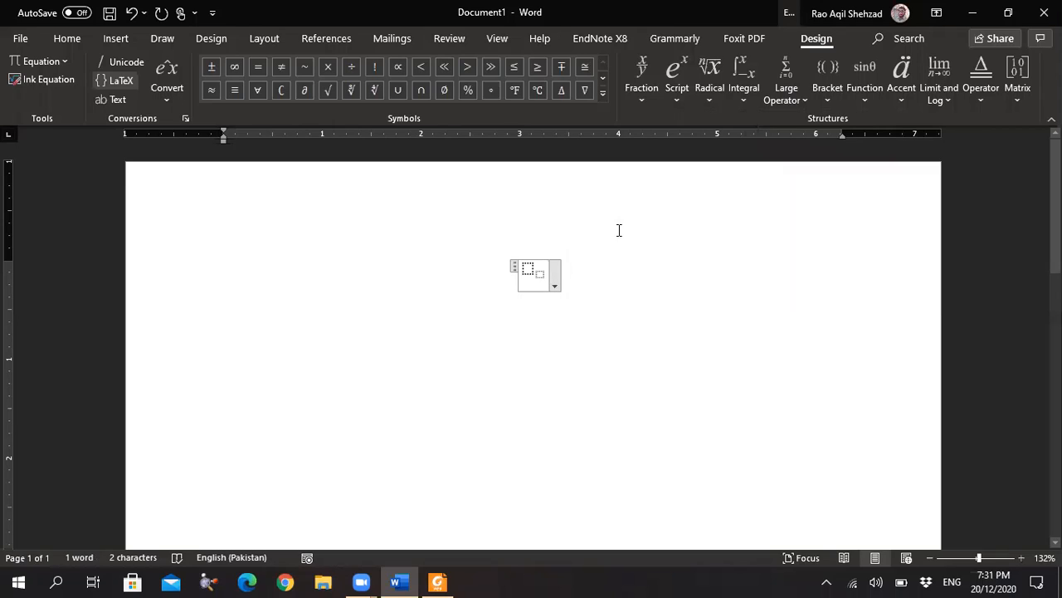
pyautogui.click(1006, 12)
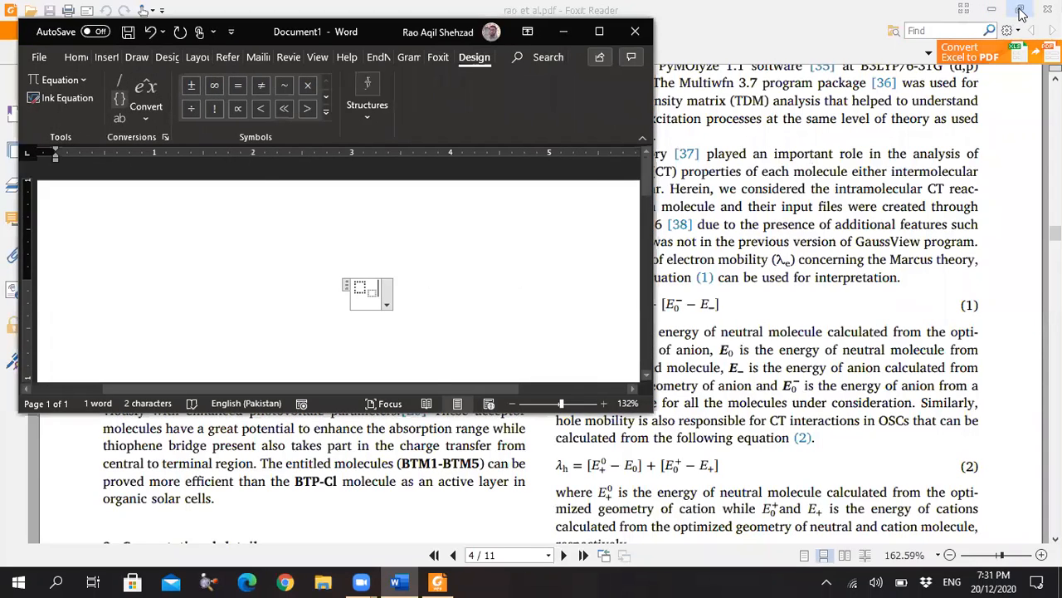
pyautogui.click(1021, 12)
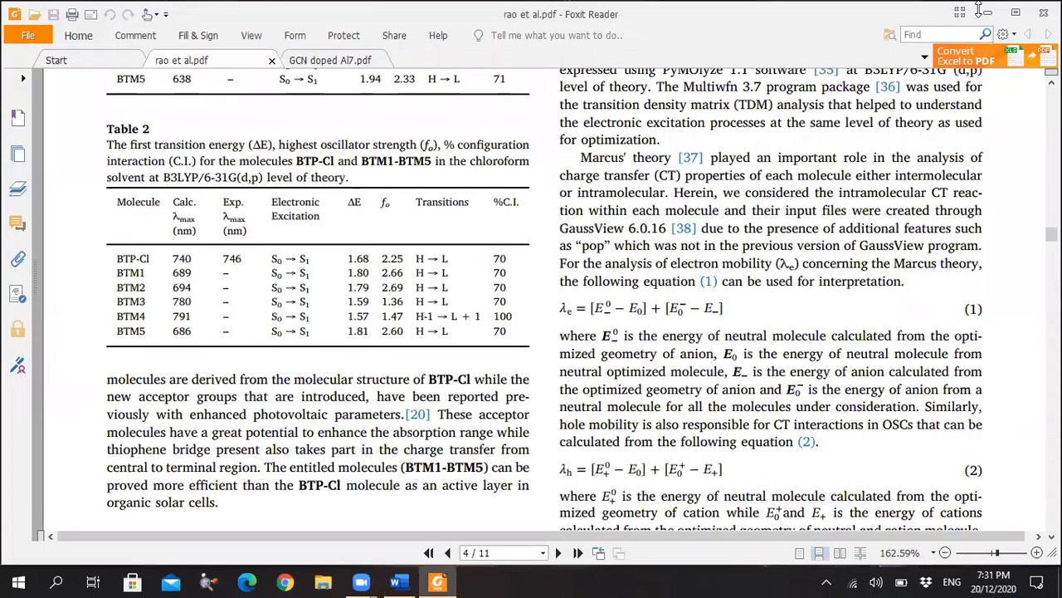
pyautogui.click(1015, 13)
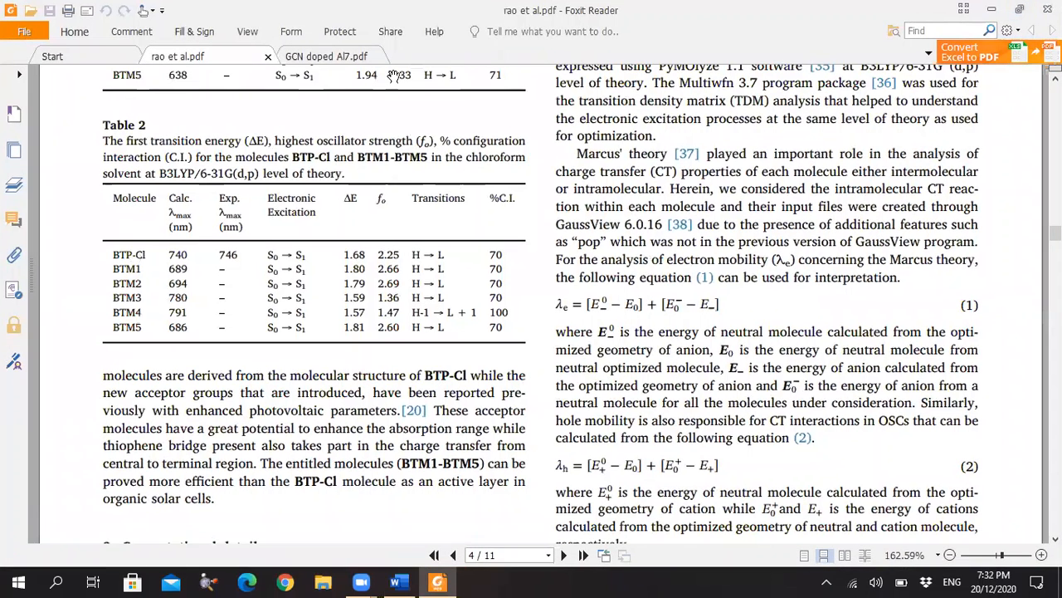
pyautogui.click(1019, 9)
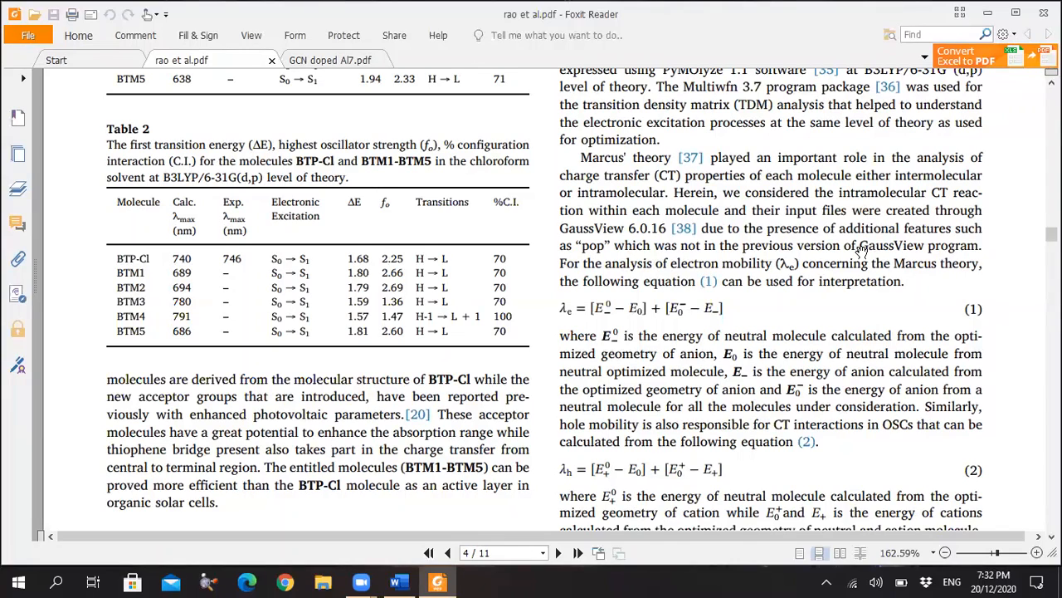
pyautogui.click(399, 582)
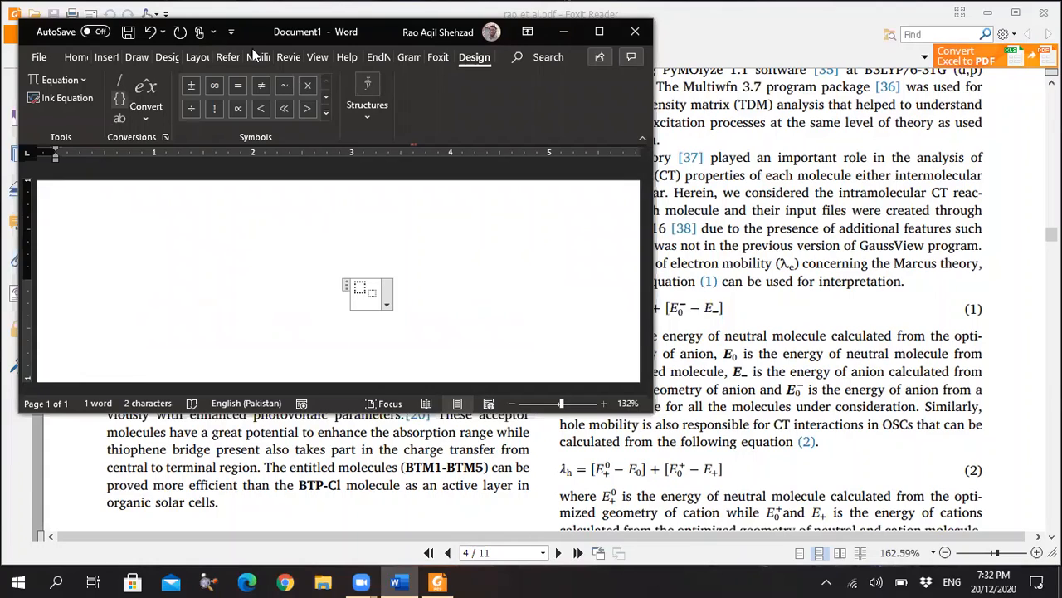
pyautogui.press('Right')
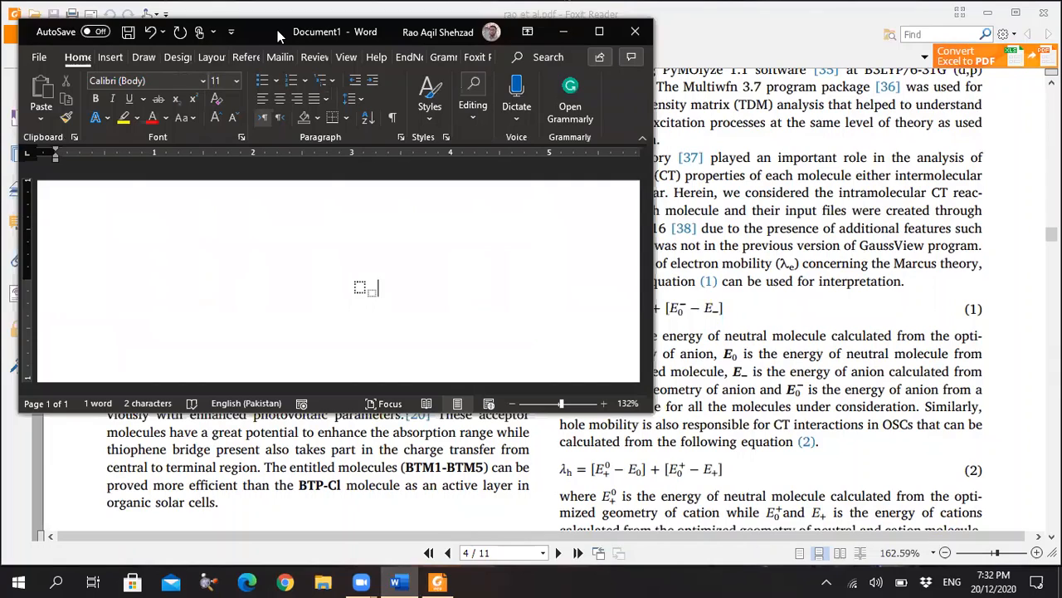
pyautogui.moveTo(277, 30); pyautogui.dragTo(178, 110)
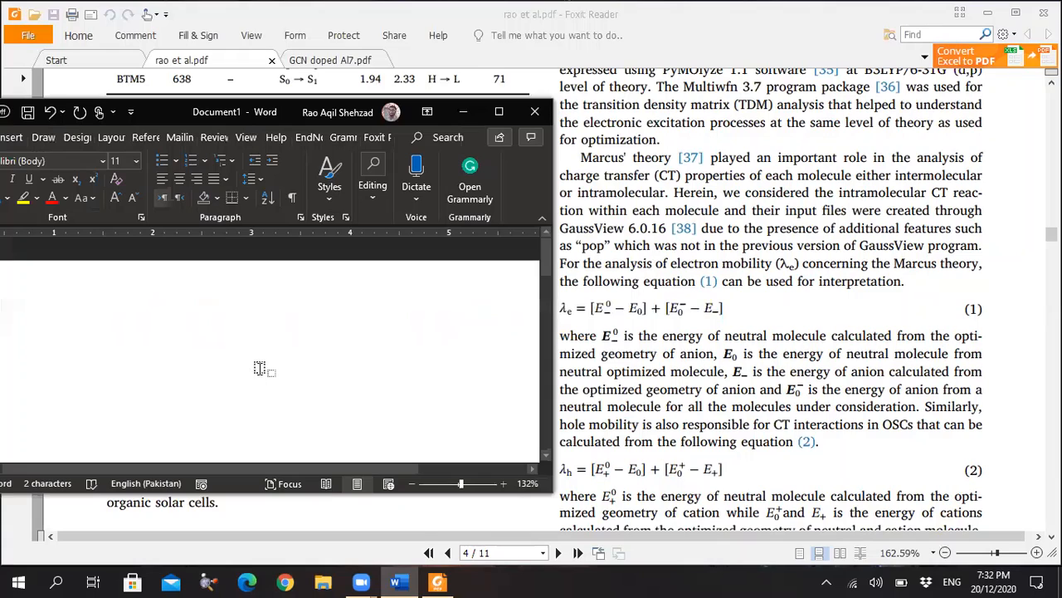
# - Insert the Greek small letter lambda (λ) into the base placeholder of the equation's subscript structure
pyautogui.click(260, 368)
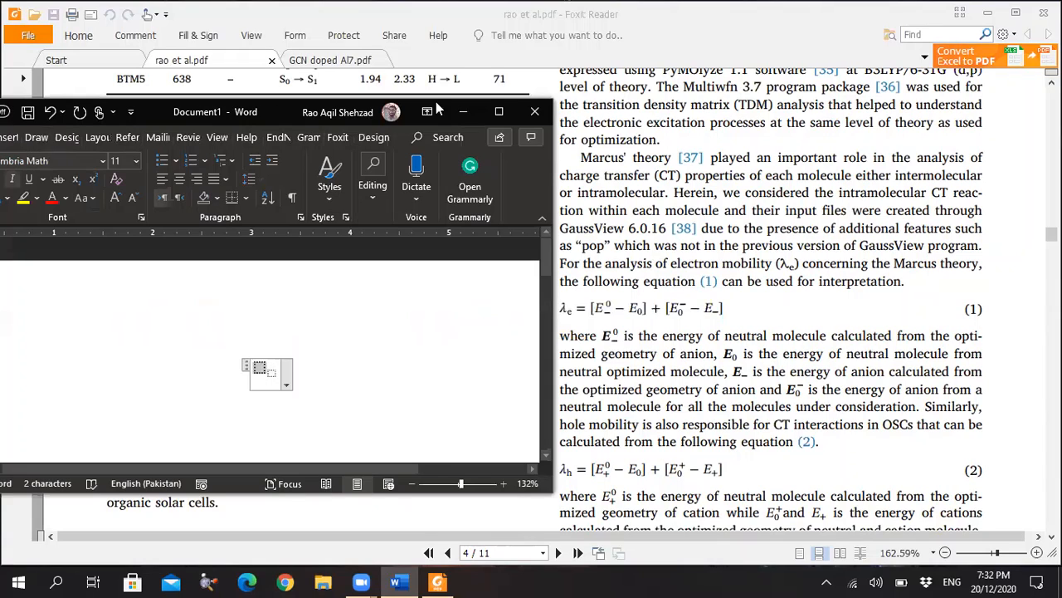
pyautogui.click(499, 112)
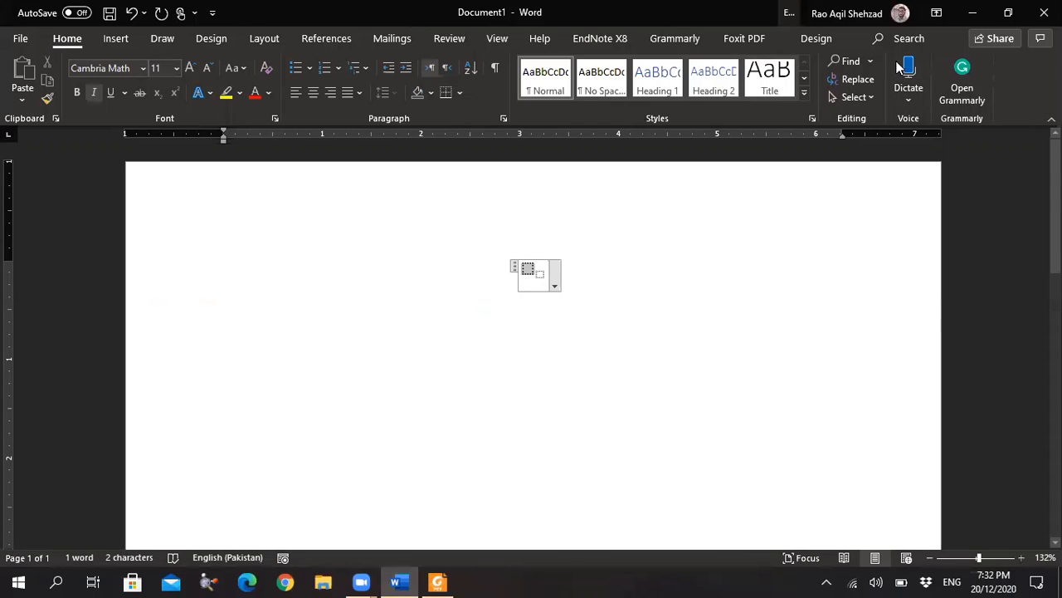
pyautogui.click(118, 38)
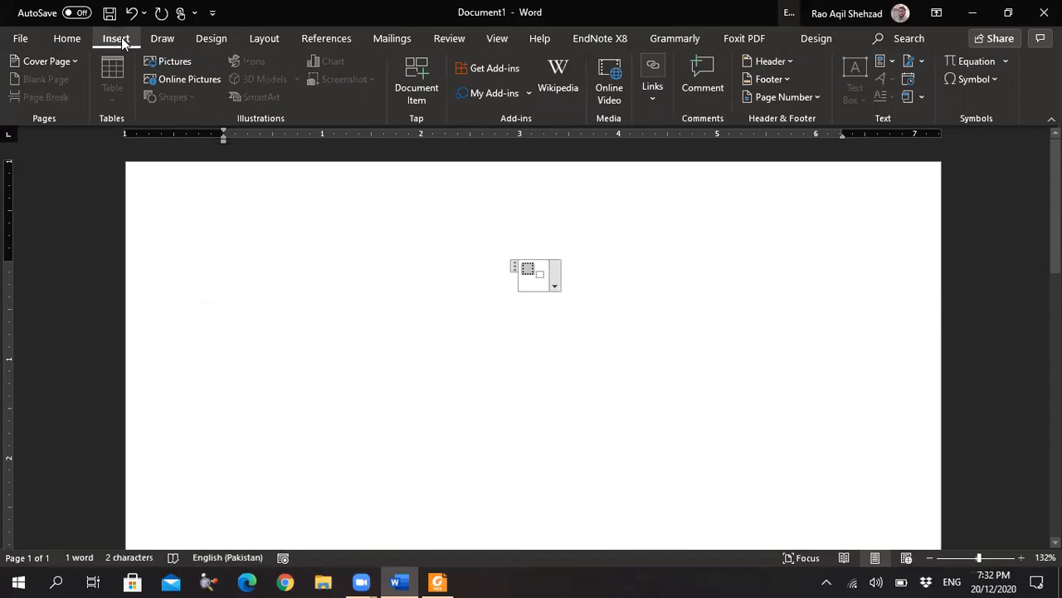
pyautogui.click(973, 81)
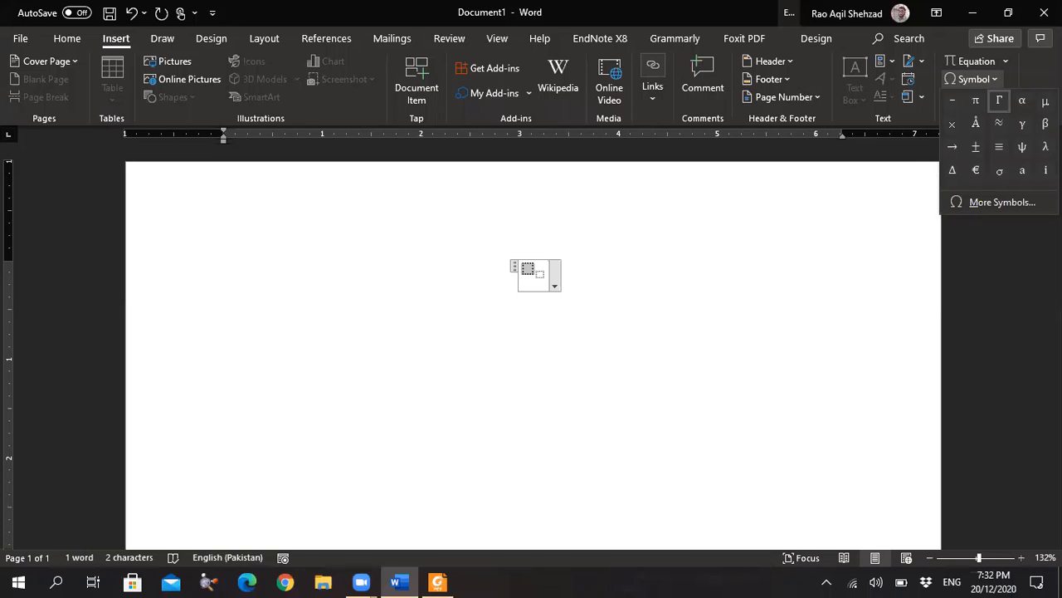
pyautogui.click(917, 166)
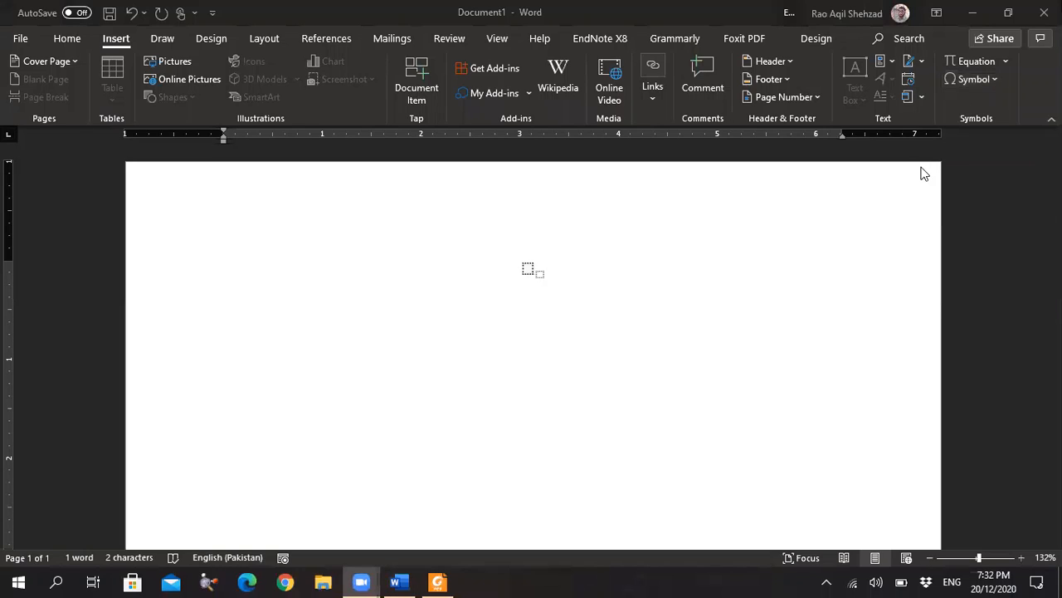
pyautogui.click(974, 83)
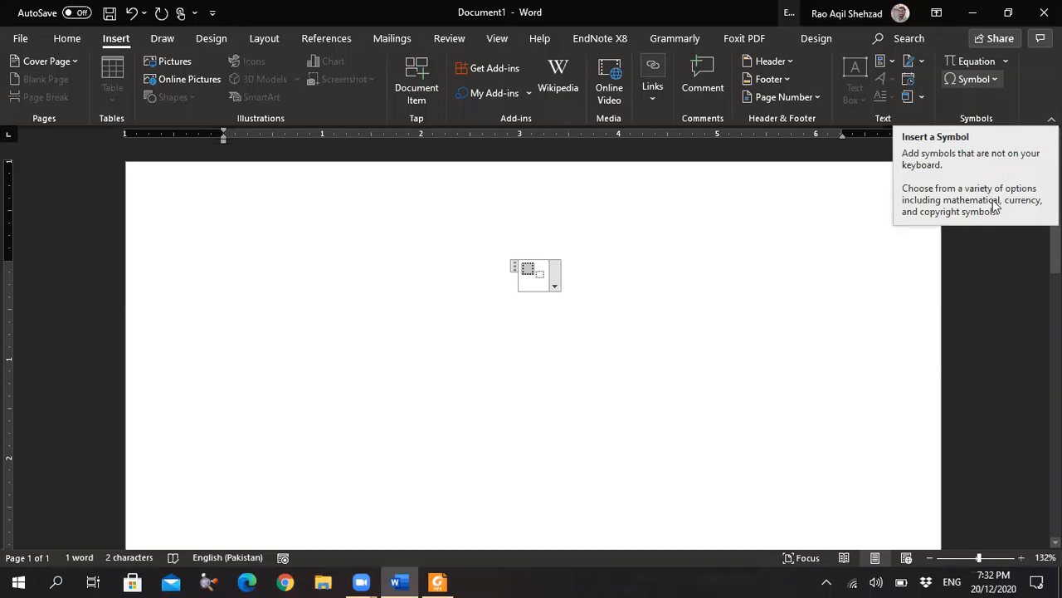
pyautogui.click(993, 202)
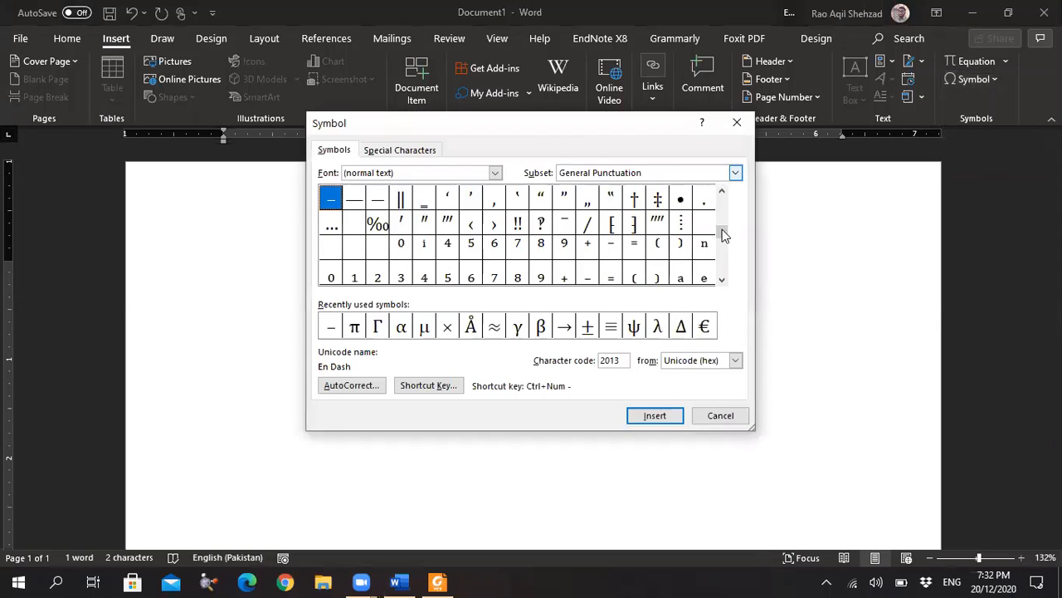
pyautogui.moveTo(722, 213); pyautogui.dragTo(722, 245)
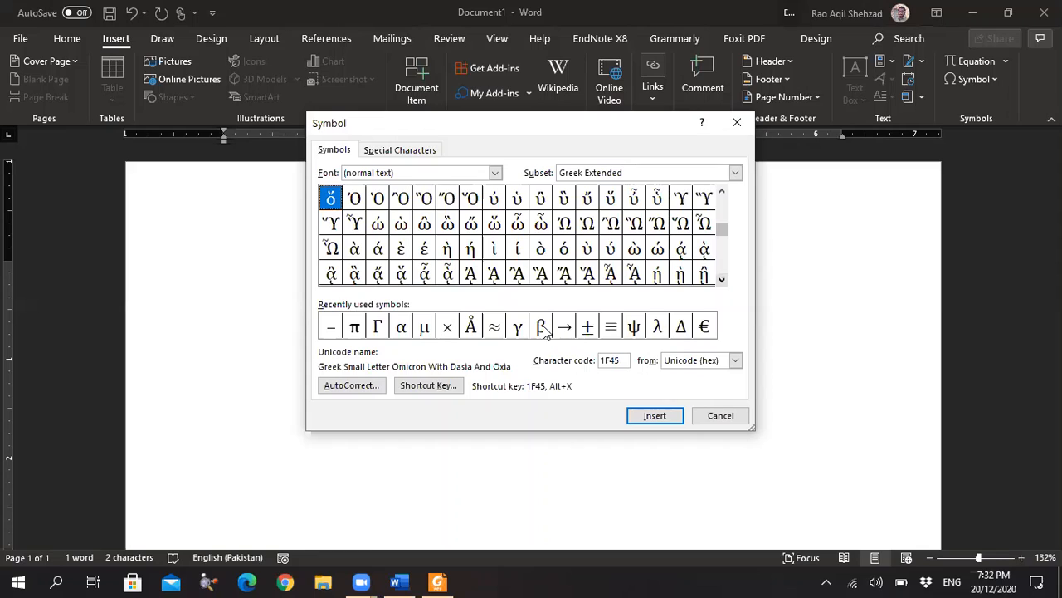
pyautogui.click(657, 327)
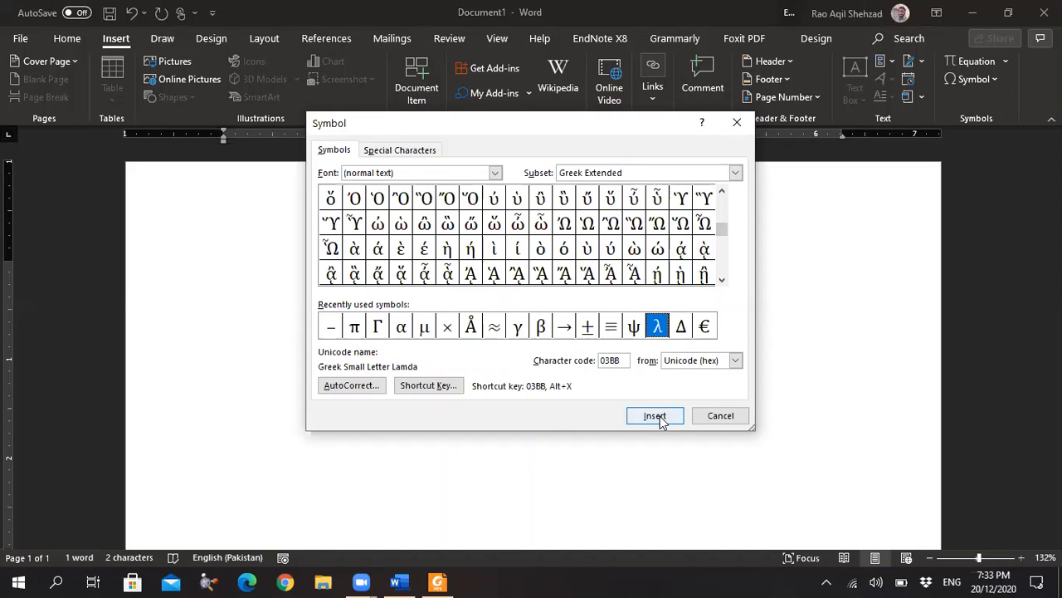
pyautogui.click(655, 416)
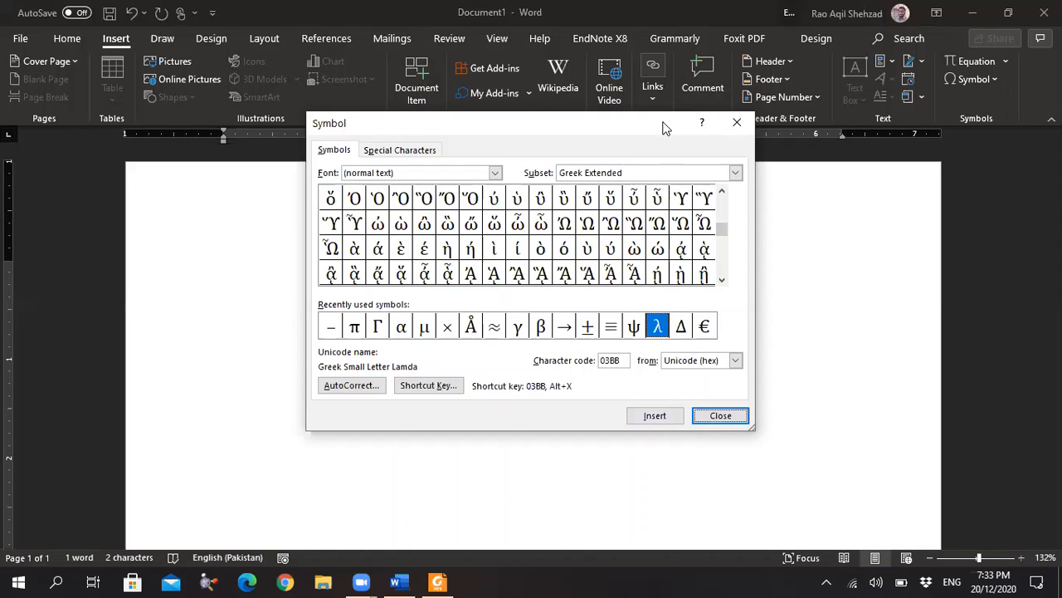
pyautogui.click(705, 415)
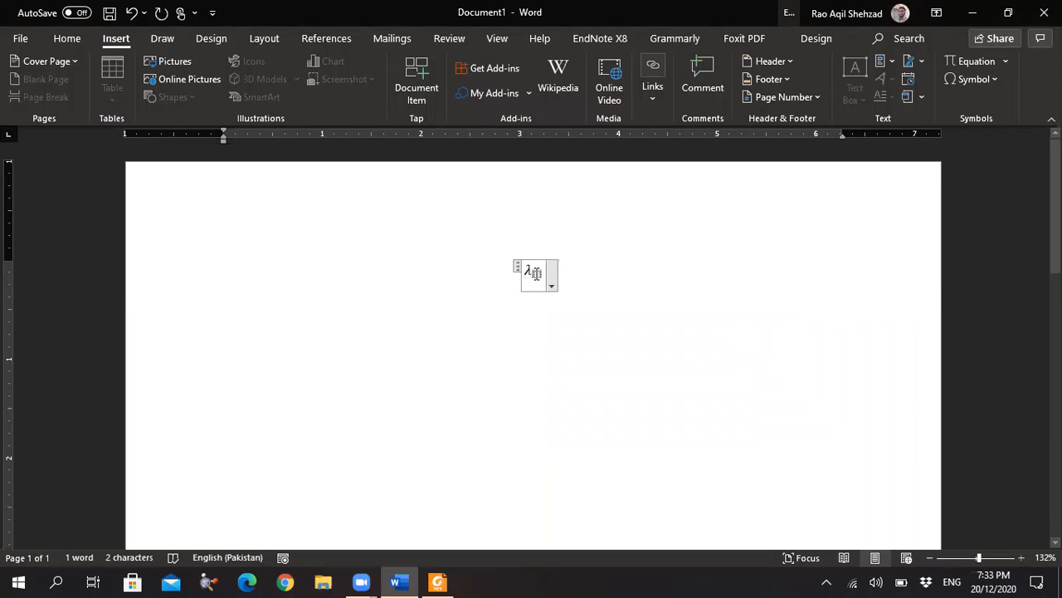
# - Enter e as the subscript of λ and continue the equation with an equals sign and an empty square-bracket structure
pyautogui.write('e')
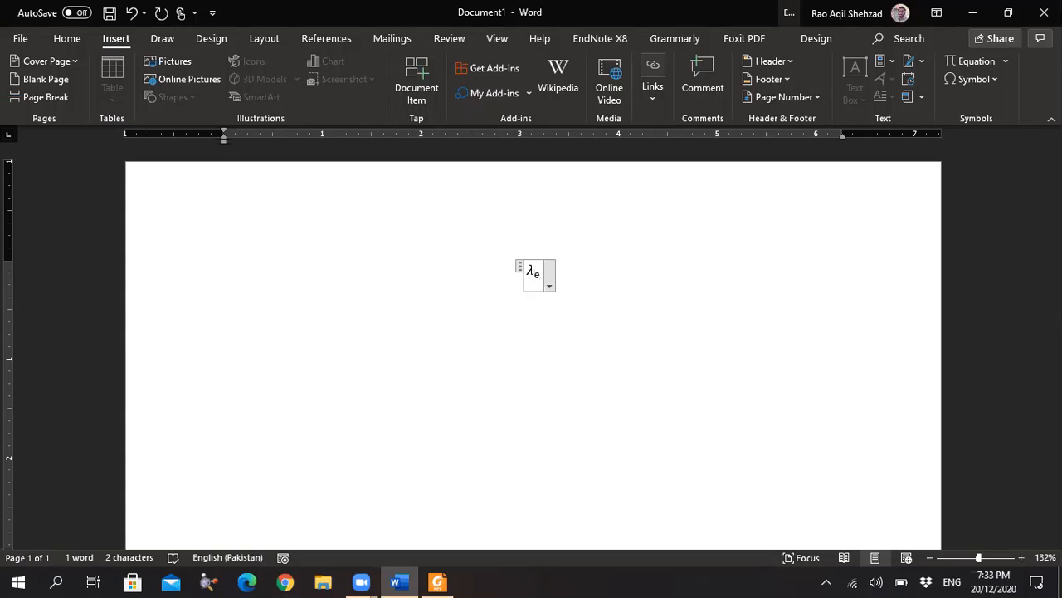
pyautogui.write('=')
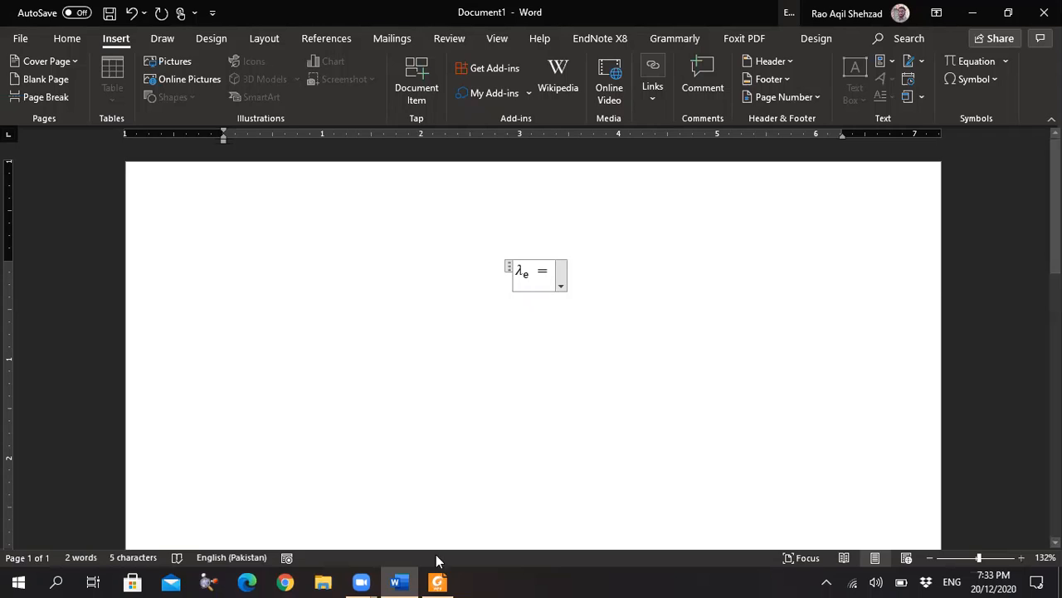
pyautogui.click(437, 582)
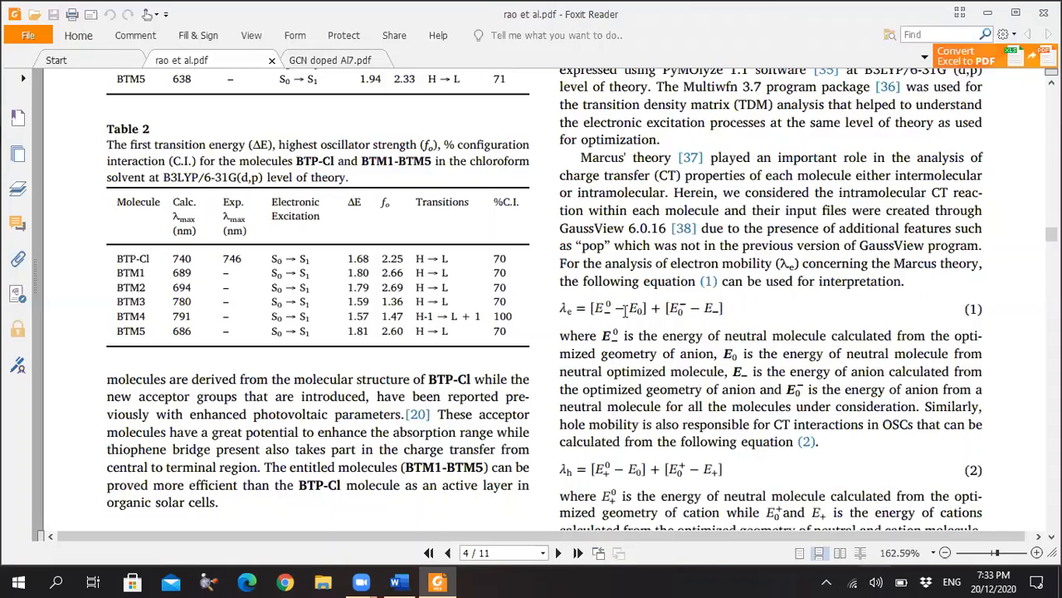
pyautogui.click(440, 579)
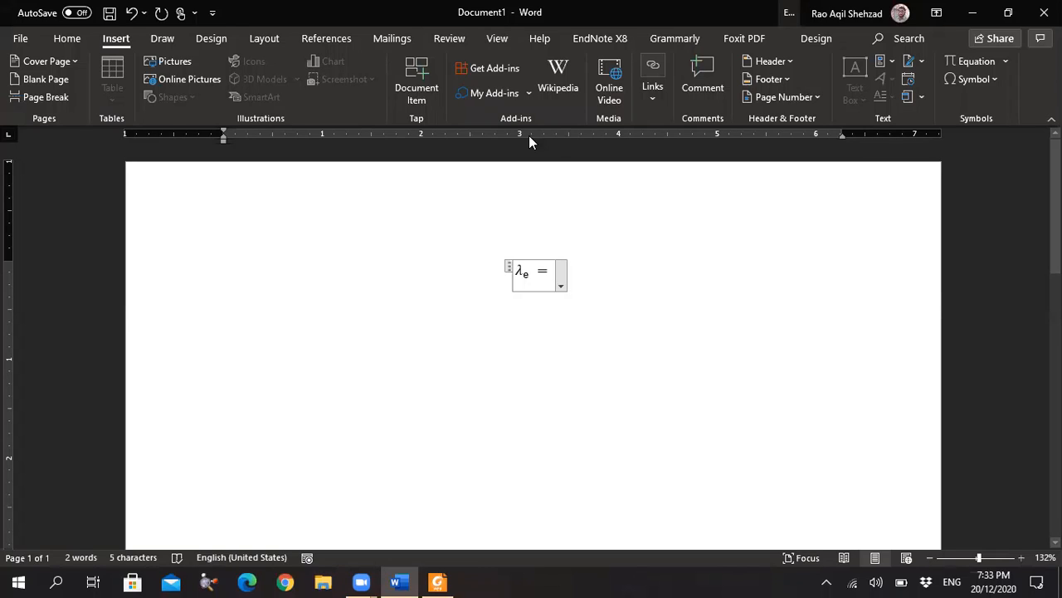
pyautogui.click(980, 64)
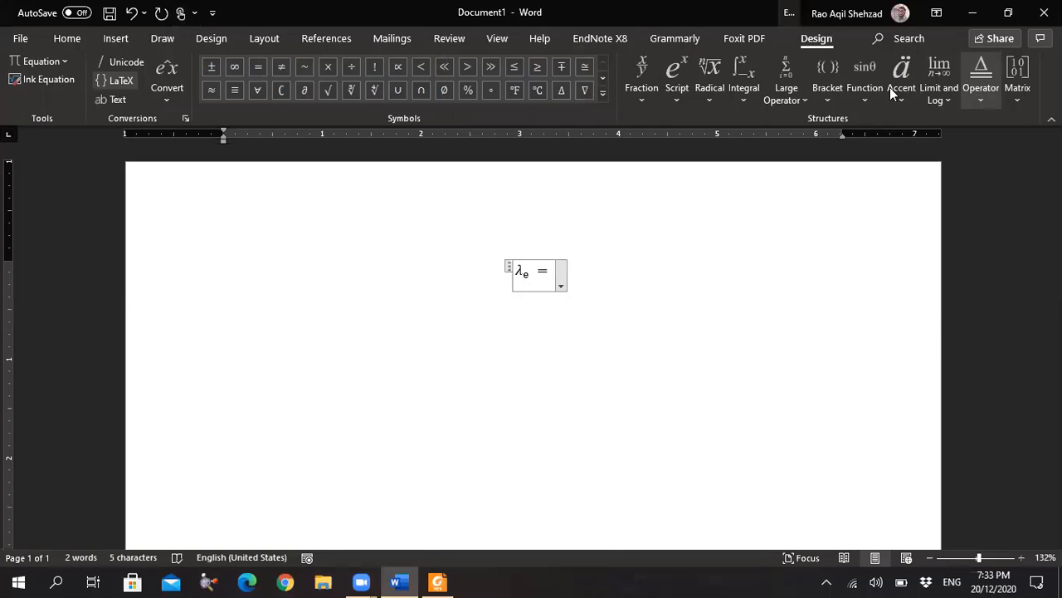
pyautogui.click(831, 89)
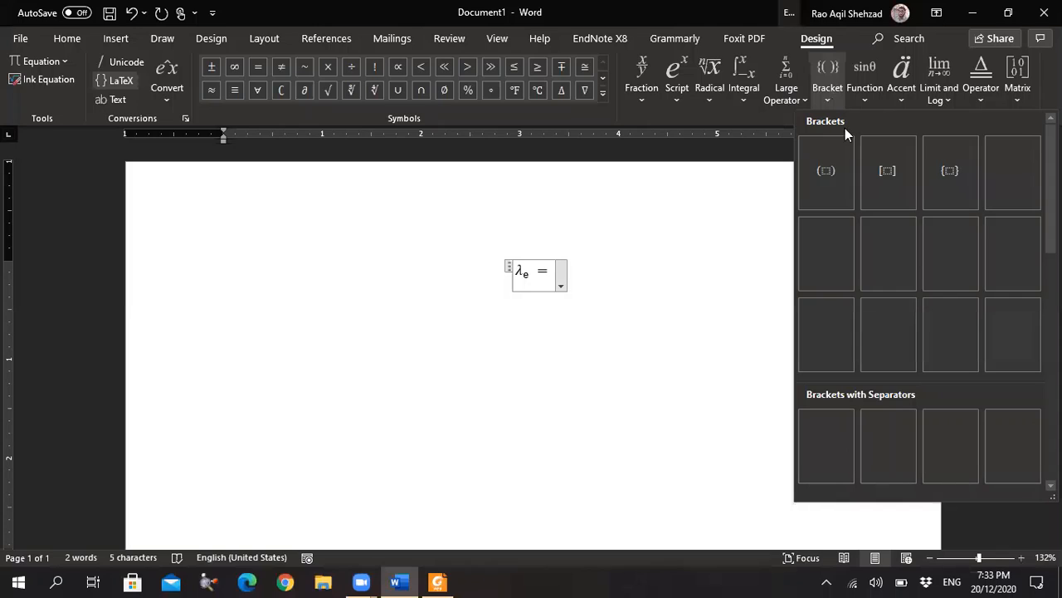
pyautogui.click(888, 170)
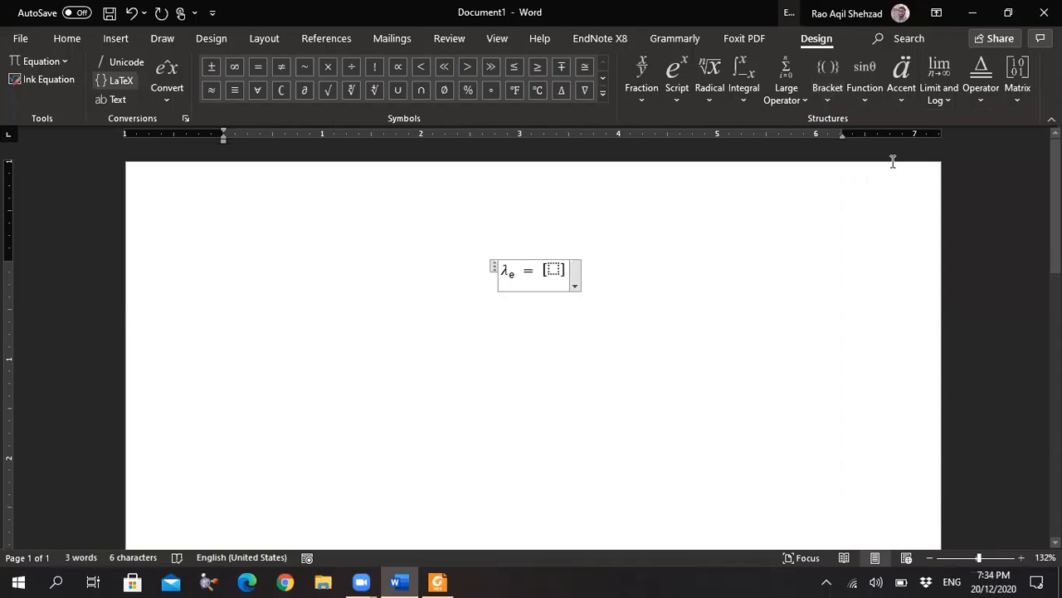
pyautogui.press('Left')
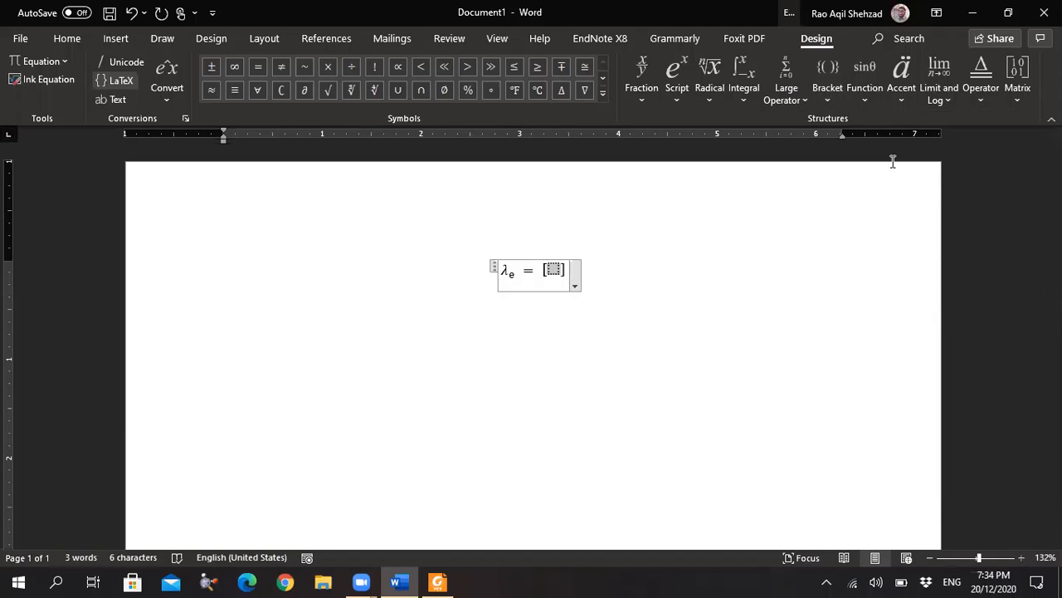
# - Insert a subscript-superscript structure inside the square brackets and enter E as its base
pyautogui.click(677, 76)
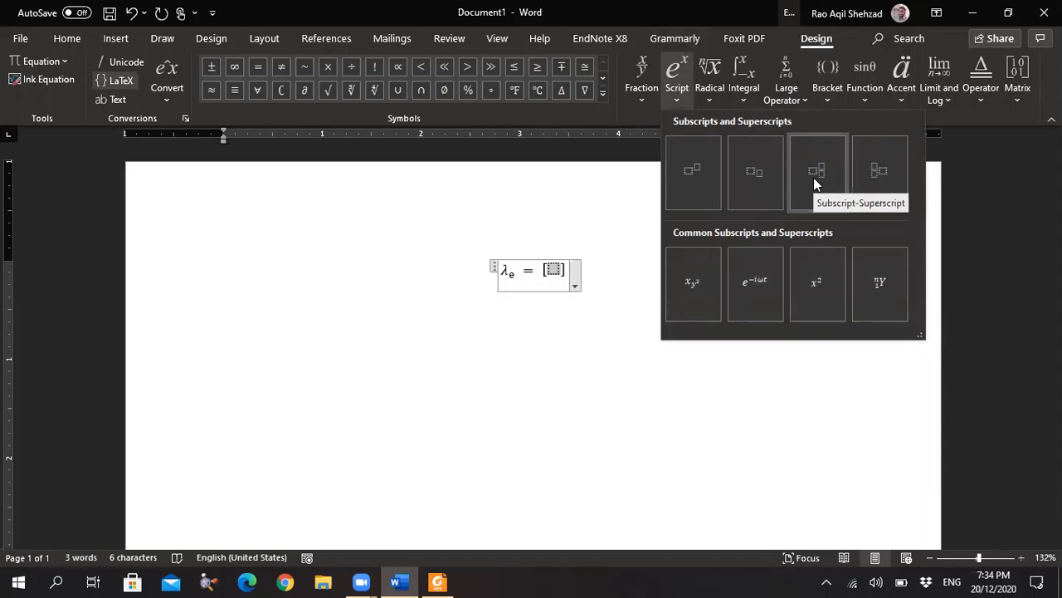
pyautogui.click(814, 184)
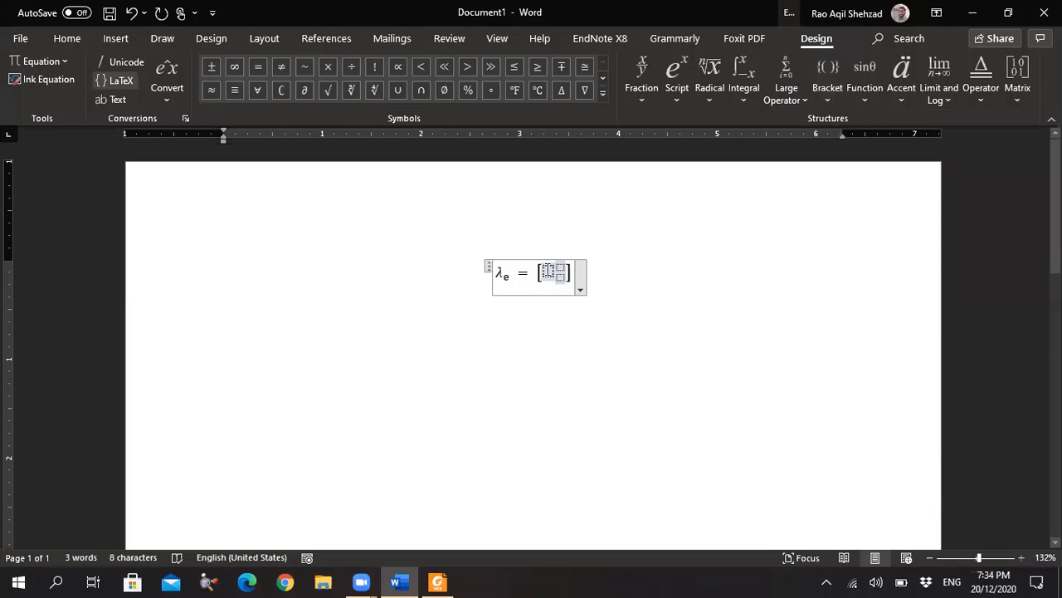
pyautogui.click(548, 270)
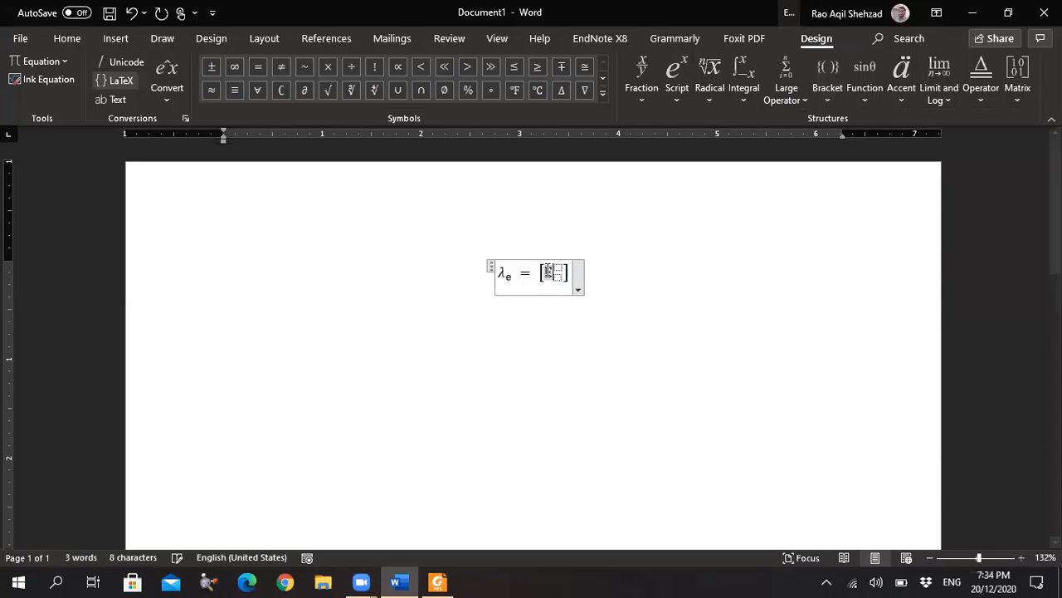
pyautogui.write('E')
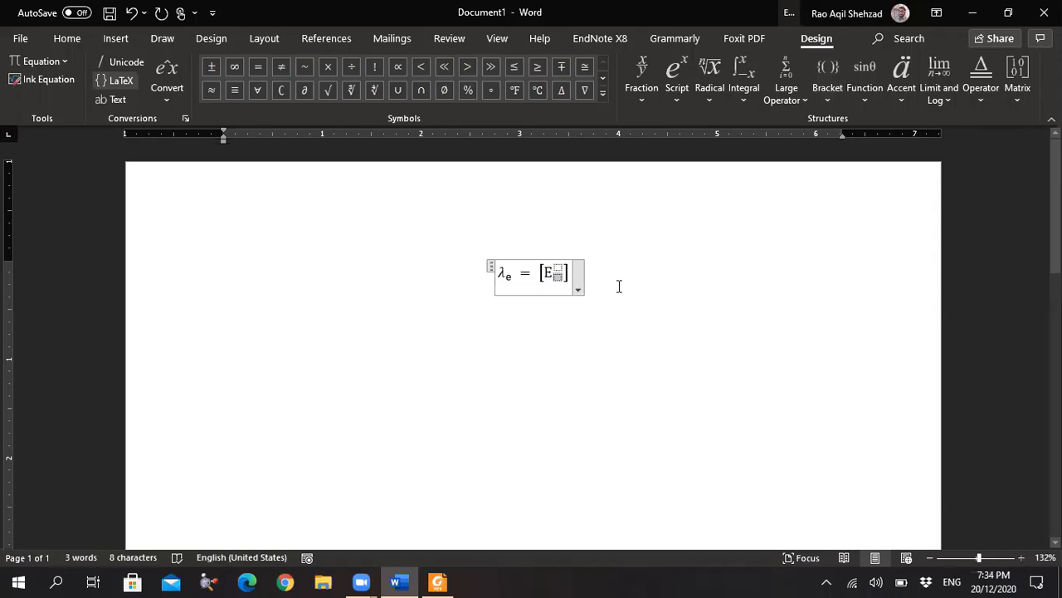
# - Check equation (1) in the PDF, then in Word give the bracketed E a minus-sign subscript and a 0 superscript
pyautogui.click(436, 582)
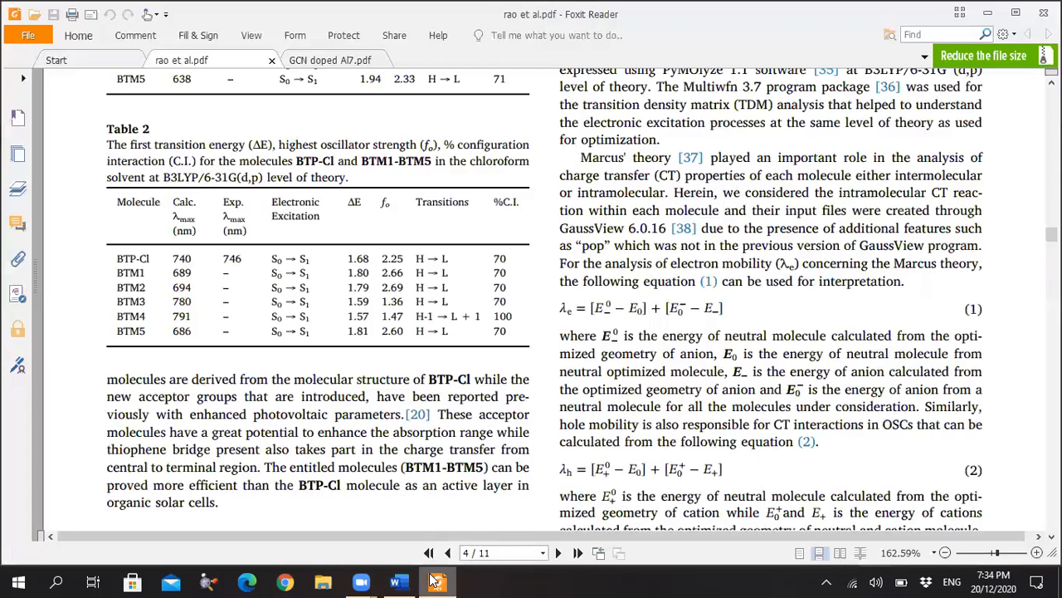
pyautogui.click(436, 582)
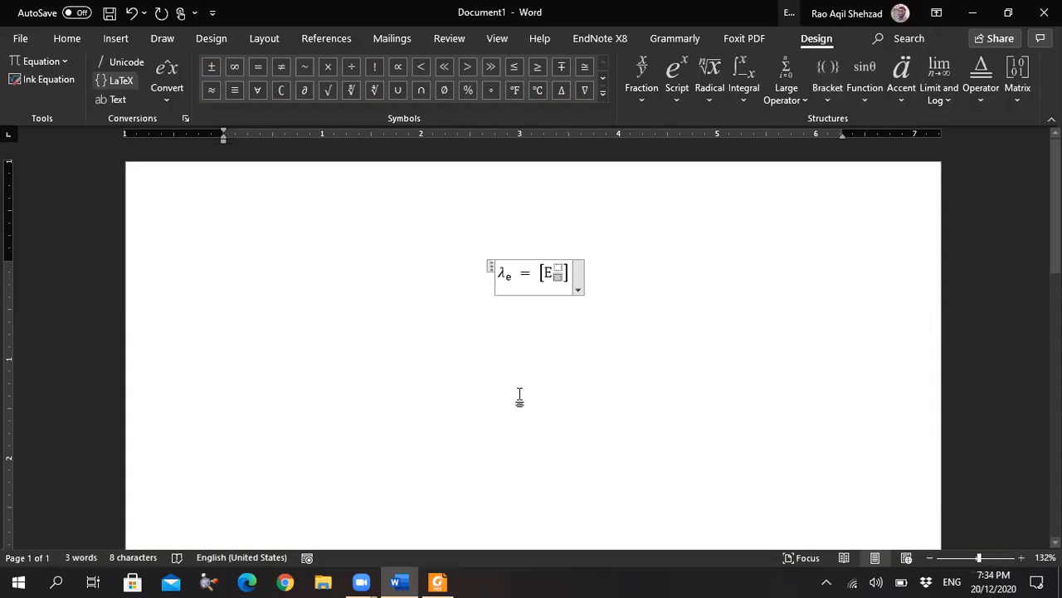
pyautogui.click(603, 94)
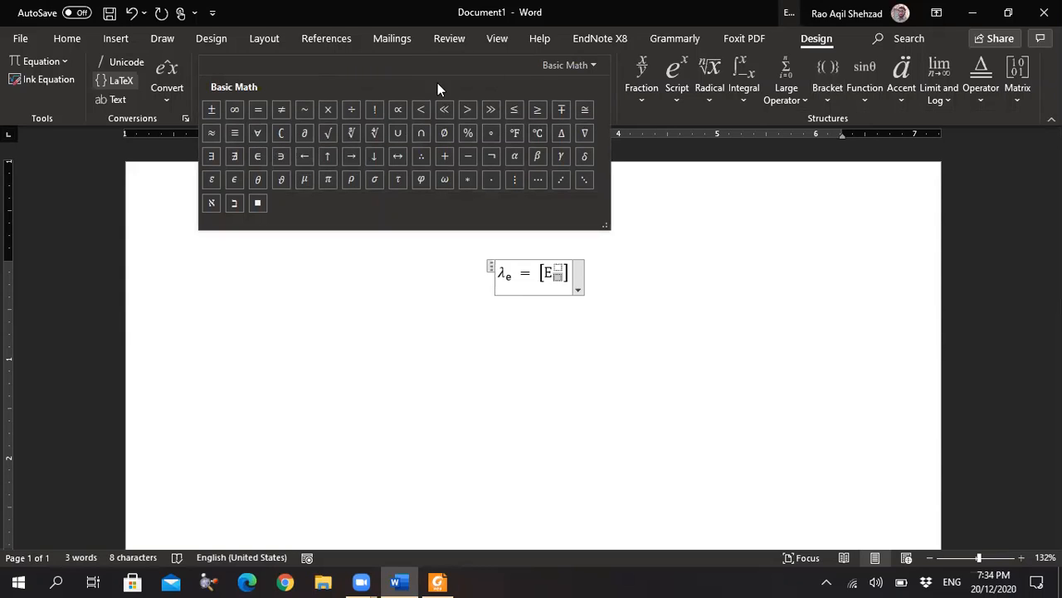
pyautogui.click(470, 158)
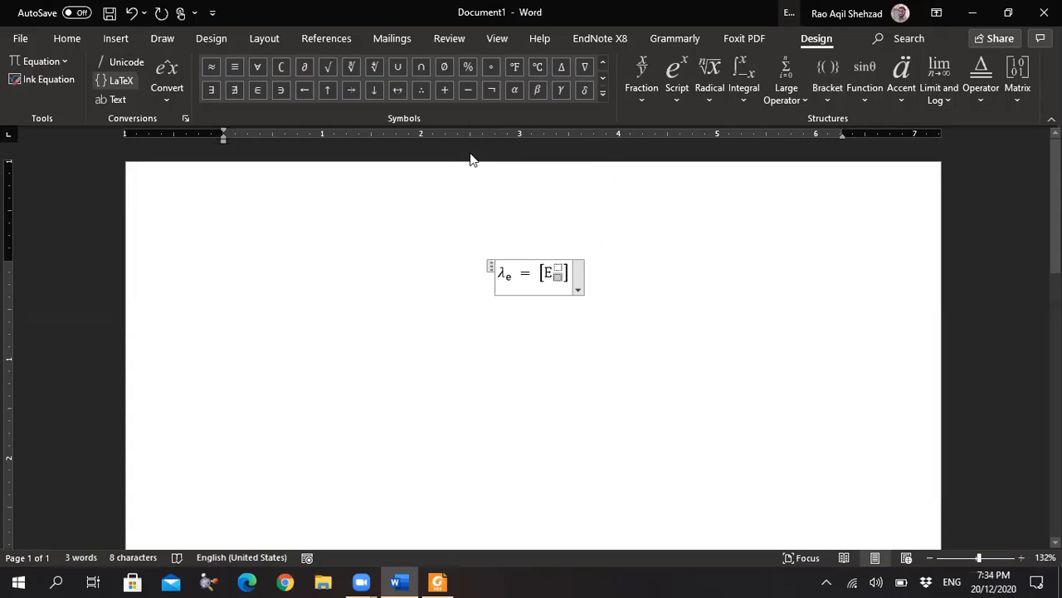
pyautogui.click(559, 267)
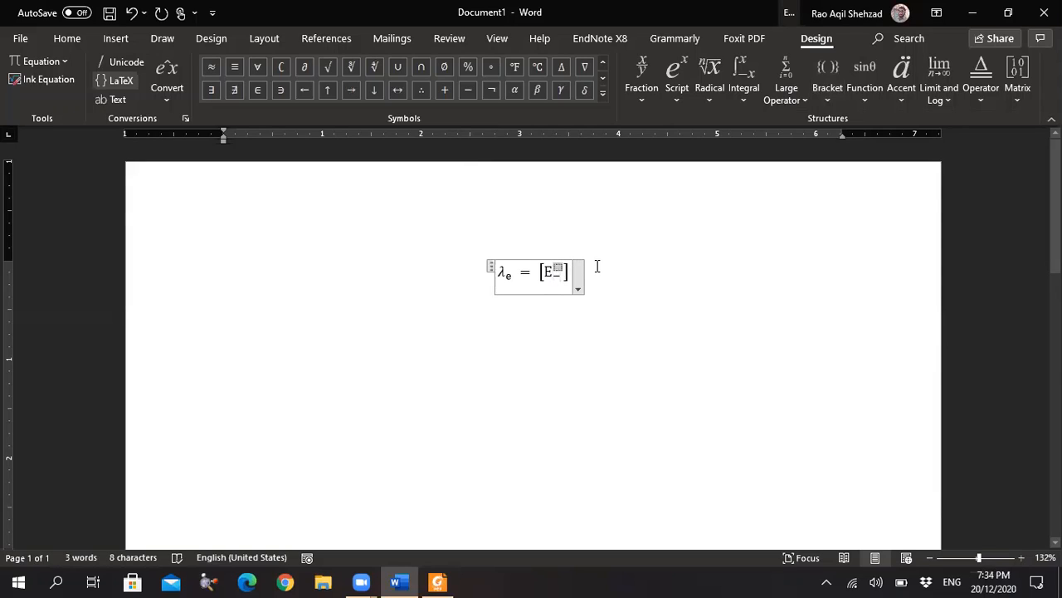
pyautogui.write('0')
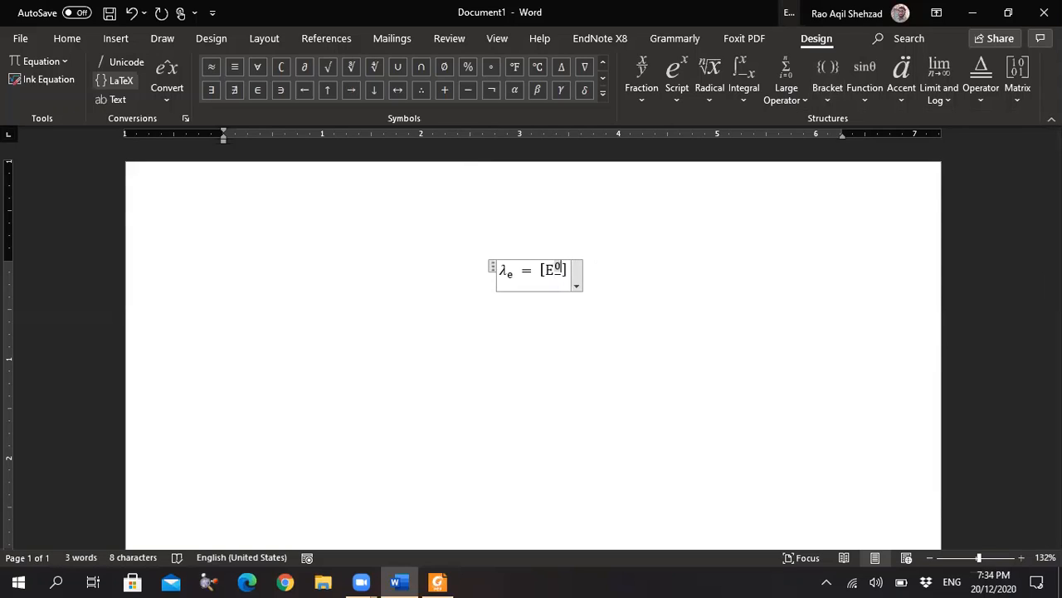
pyautogui.press('Right')
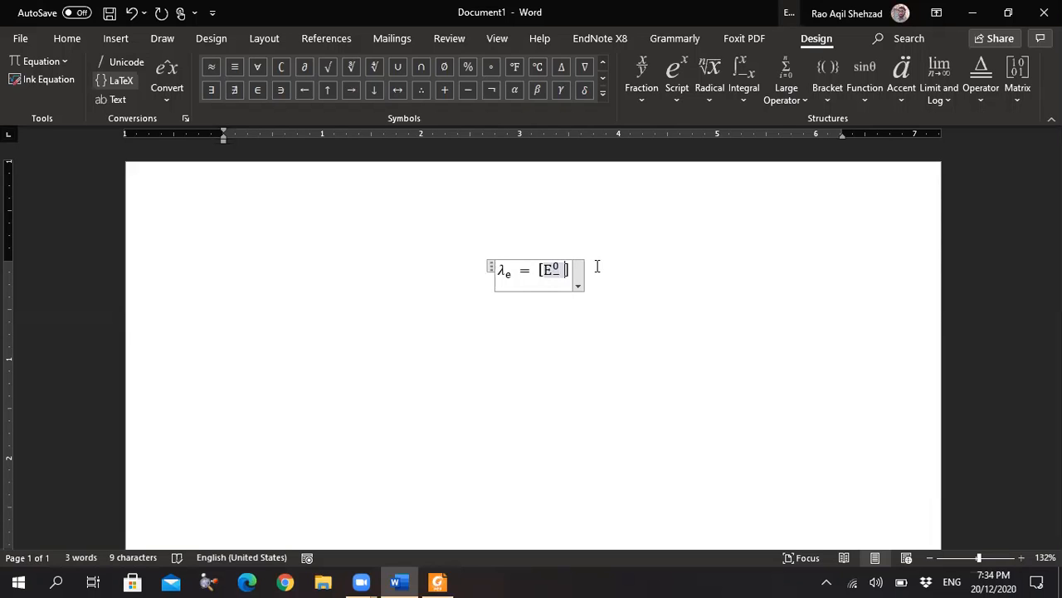
# - Recheck equation (1) in the PDF, return to Word and add a minus sign after the first E term inside the brackets
pyautogui.hotkey('alt', 'Tab')
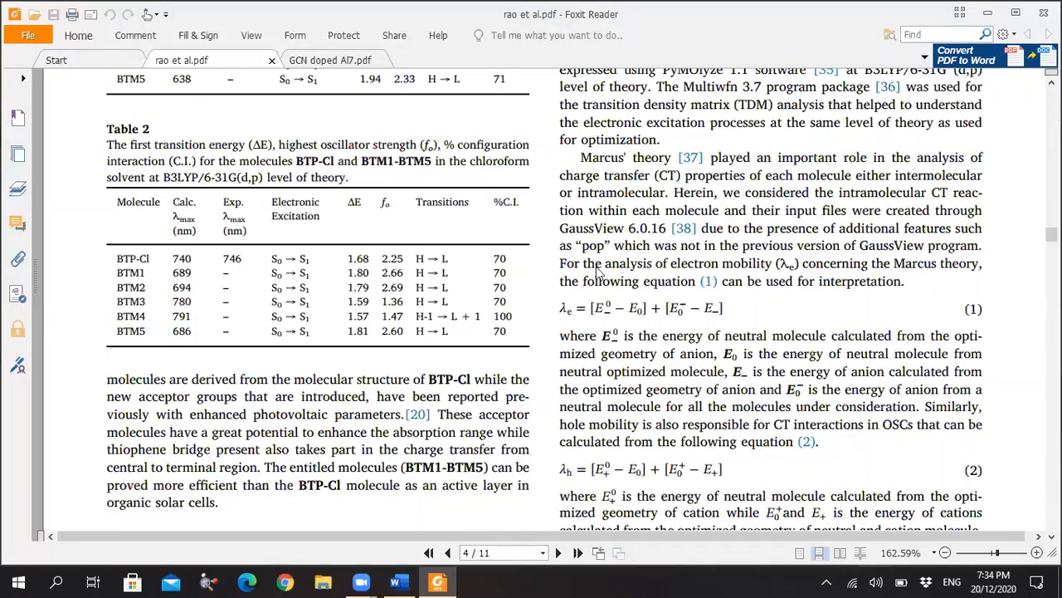
pyautogui.hotkey('alt', 'Tab')
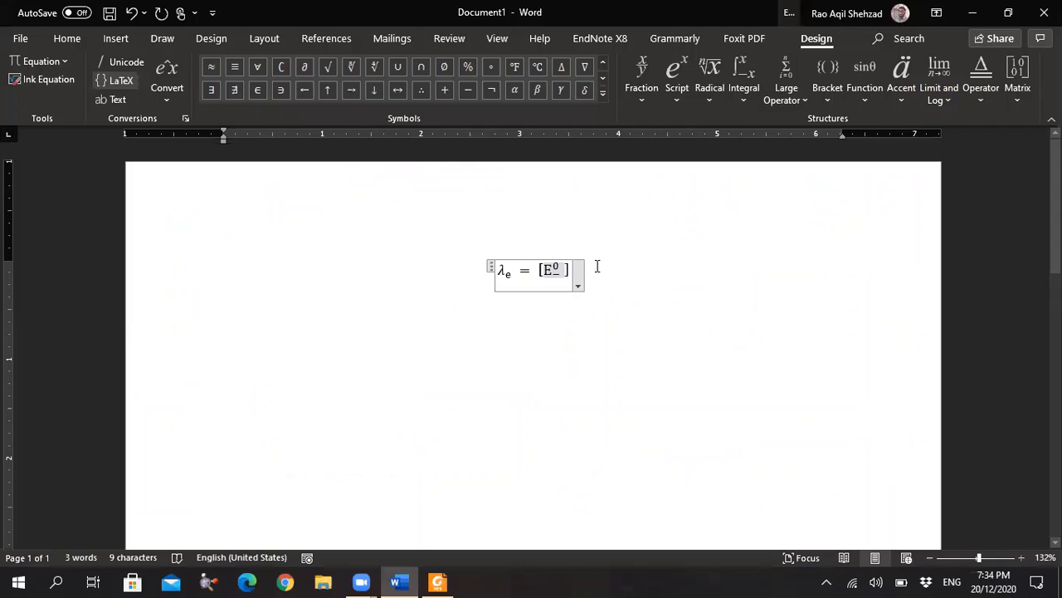
pyautogui.click(465, 91)
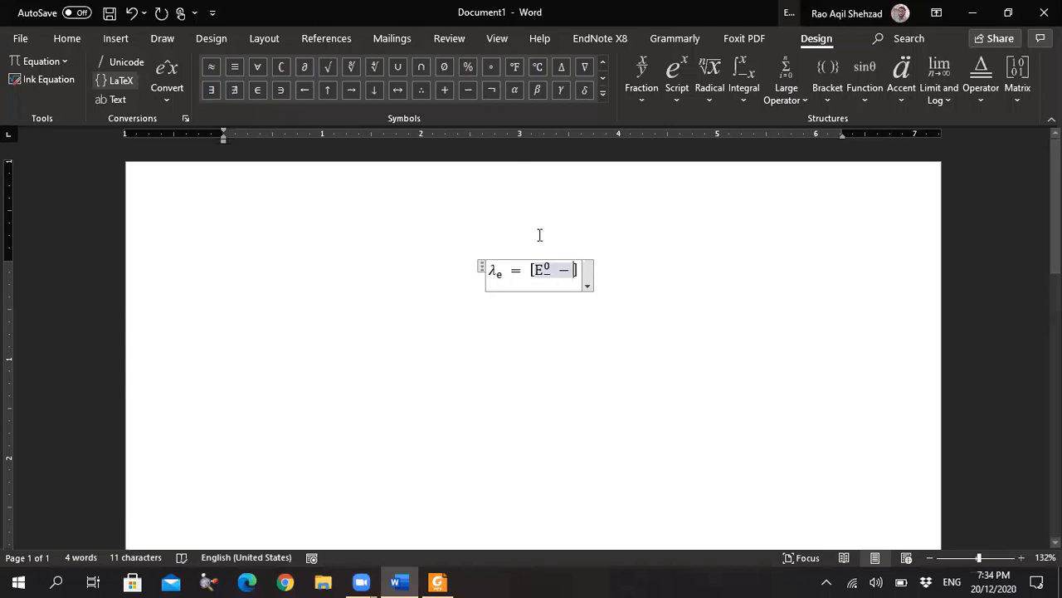
# - Consult equation (1) in the PDF, then in Word add E with subscript 0 after the minus sign inside the brackets
pyautogui.hotkey('alt', 'Tab')
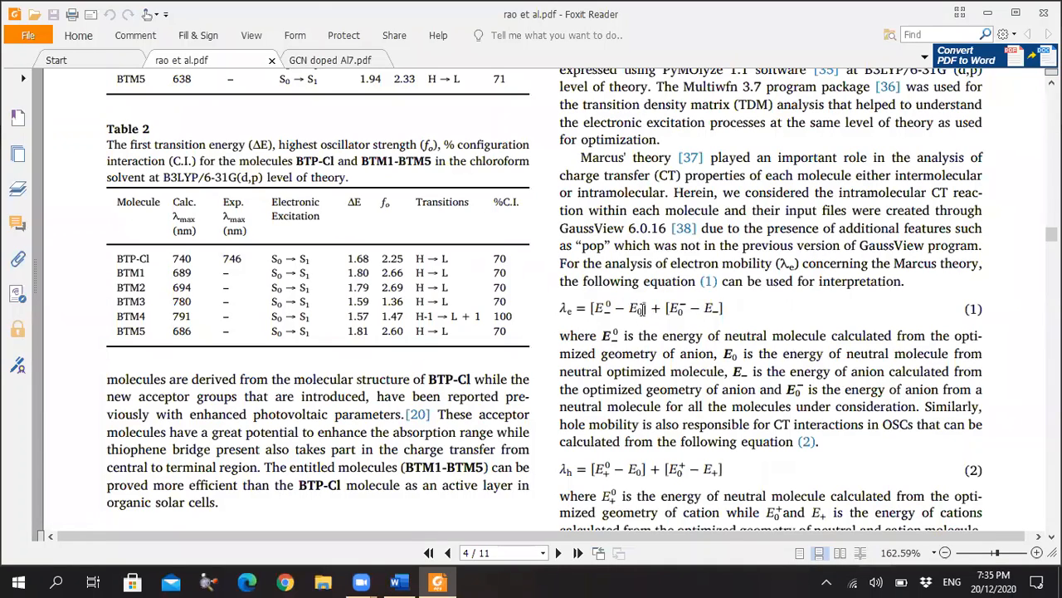
pyautogui.hotkey('alt', 'Tab')
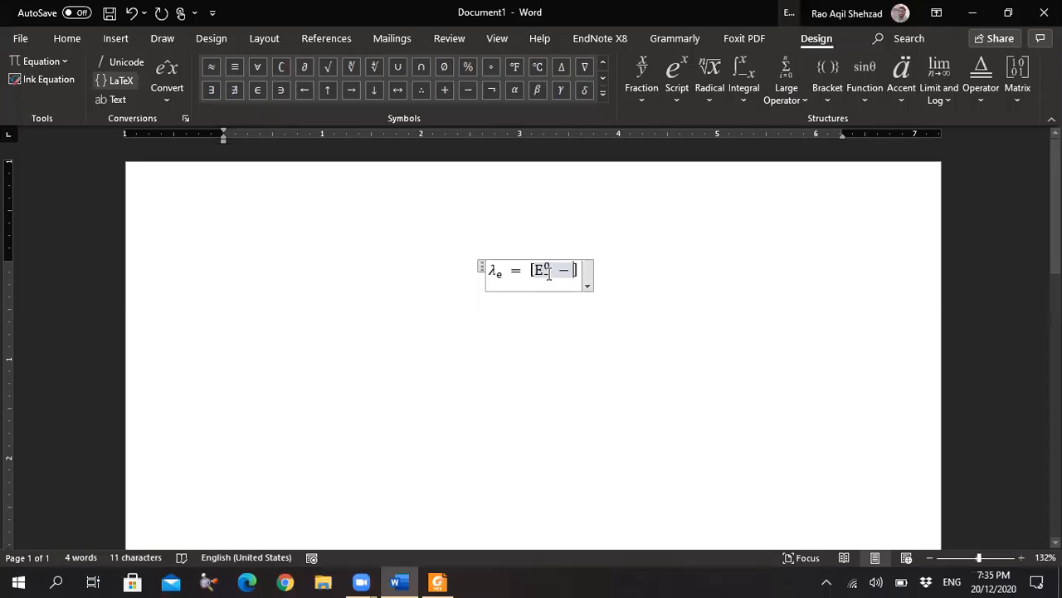
pyautogui.click(682, 87)
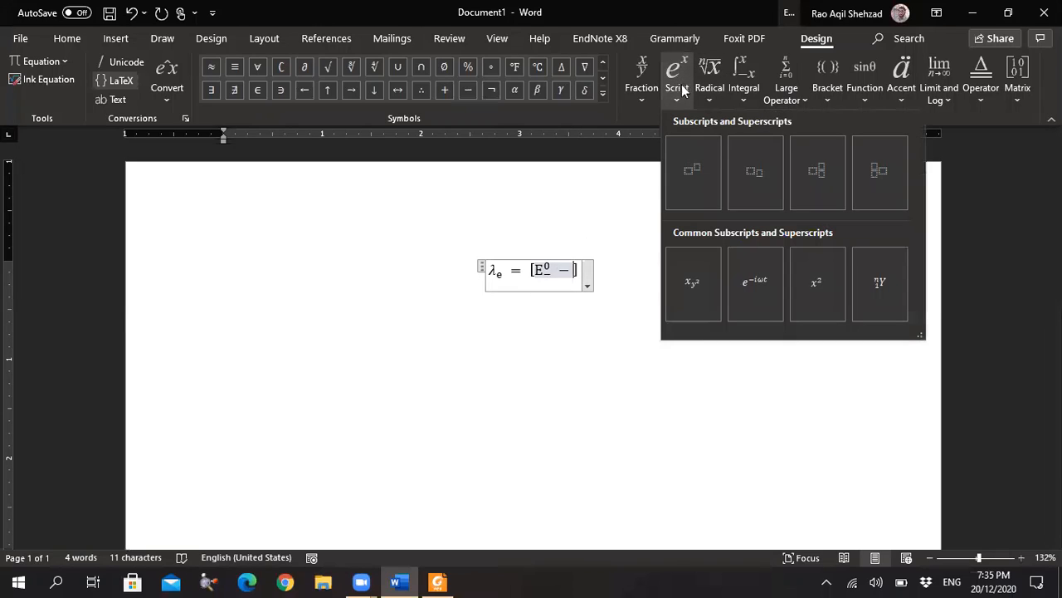
pyautogui.click(743, 178)
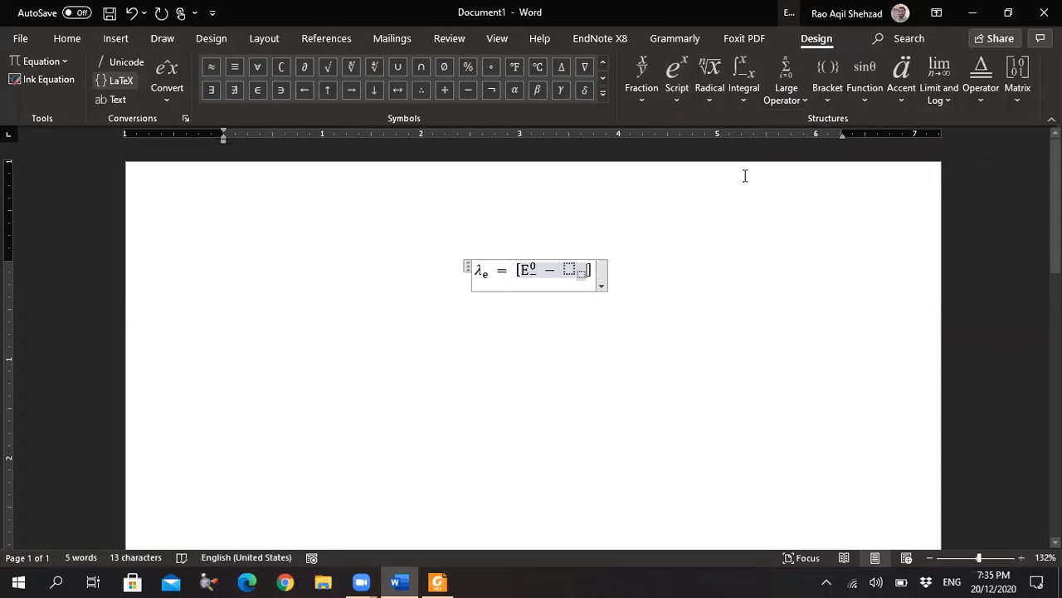
pyautogui.press('Right')
pyautogui.write('0')
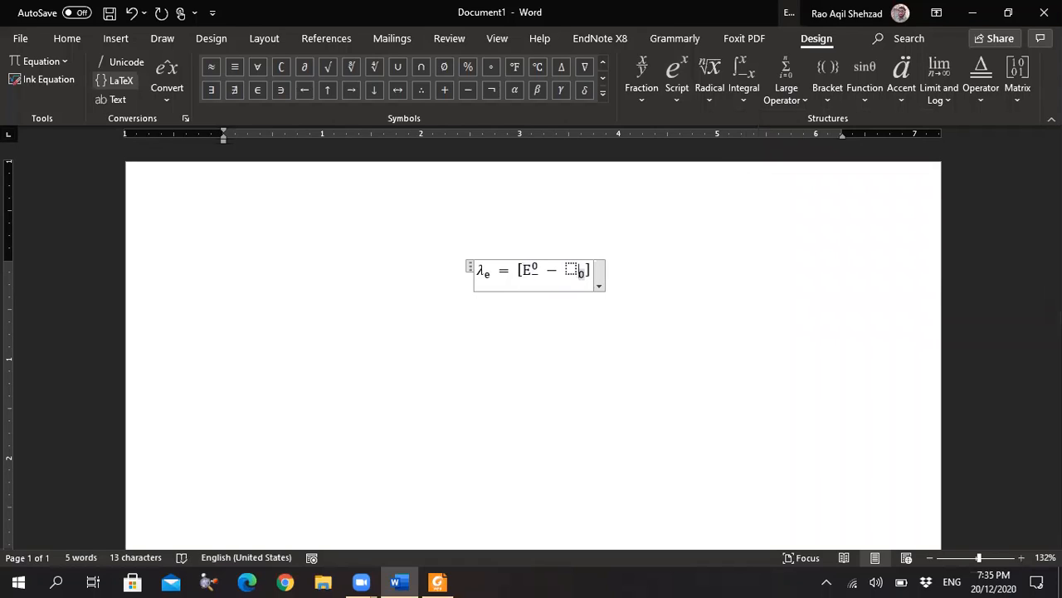
pyautogui.press('Left')
pyautogui.press('Left')
pyautogui.write('E')
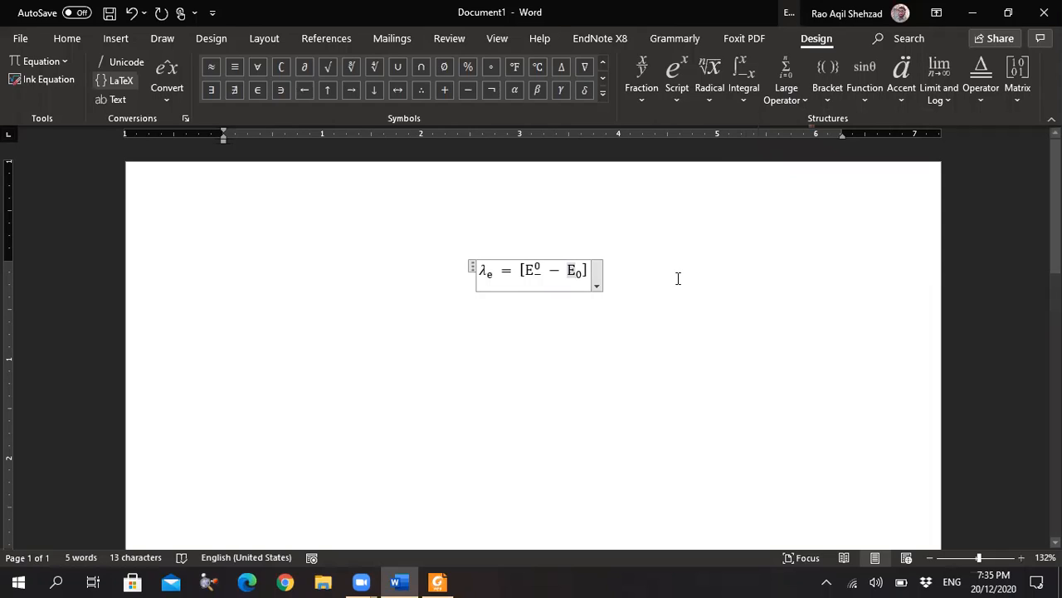
pyautogui.press('Right')
pyautogui.press('Right')
# - Review the second half of equation (1) in the PDF, then copy the whole square-bracketed term of the Word equation
pyautogui.hotkey('alt', 'Tab')
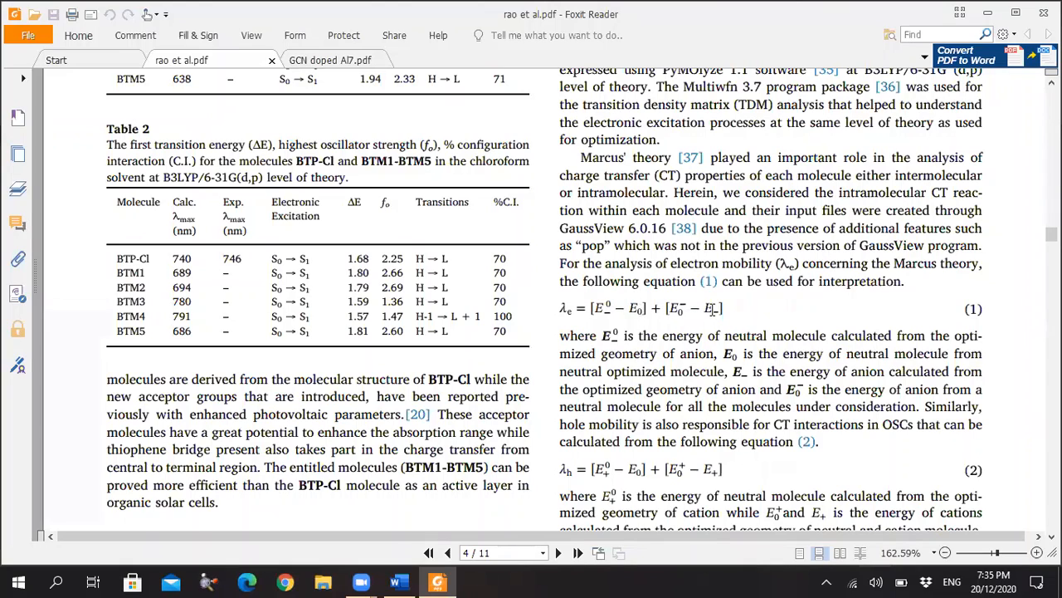
pyautogui.hotkey('alt', 'Tab')
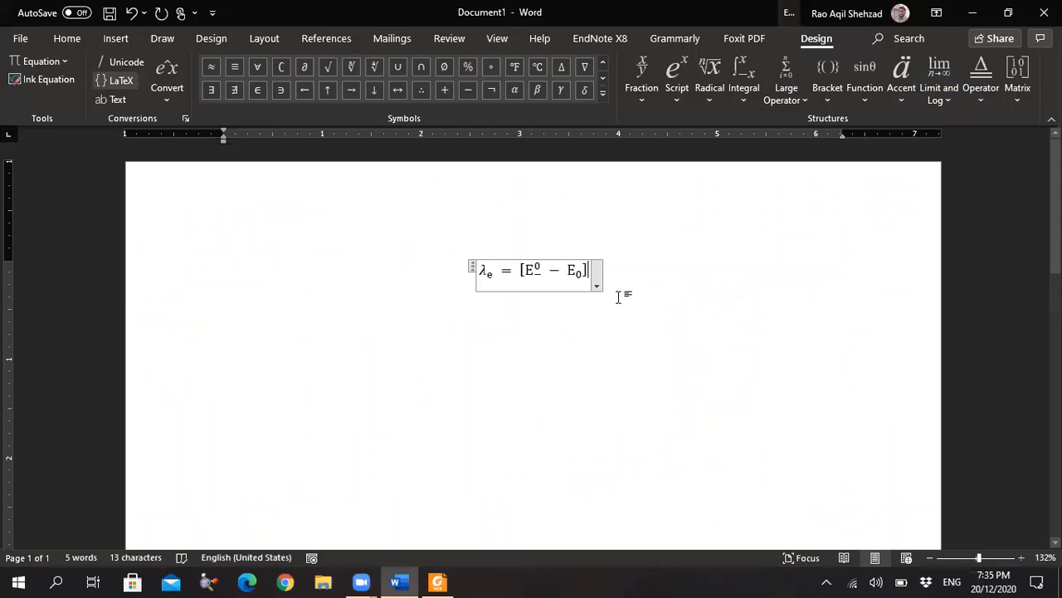
pyautogui.moveTo(519, 269); pyautogui.dragTo(587, 275)
pyautogui.click(588, 270)
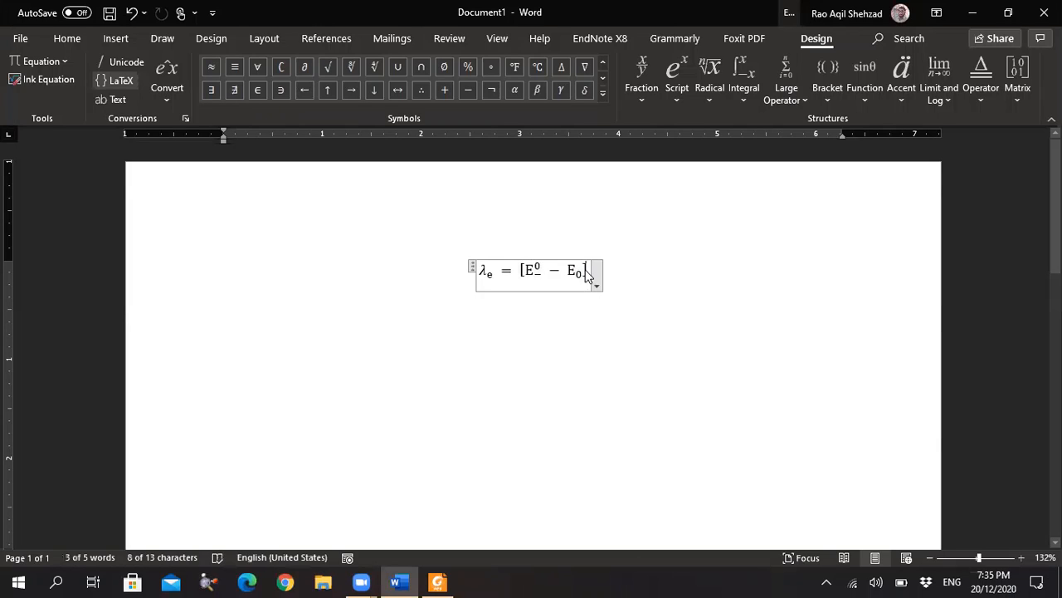
# - Append a plus sign and a copy of the square-bracketed term at the end of the Word equation, checking it against the PDF
pyautogui.click(663, 299)
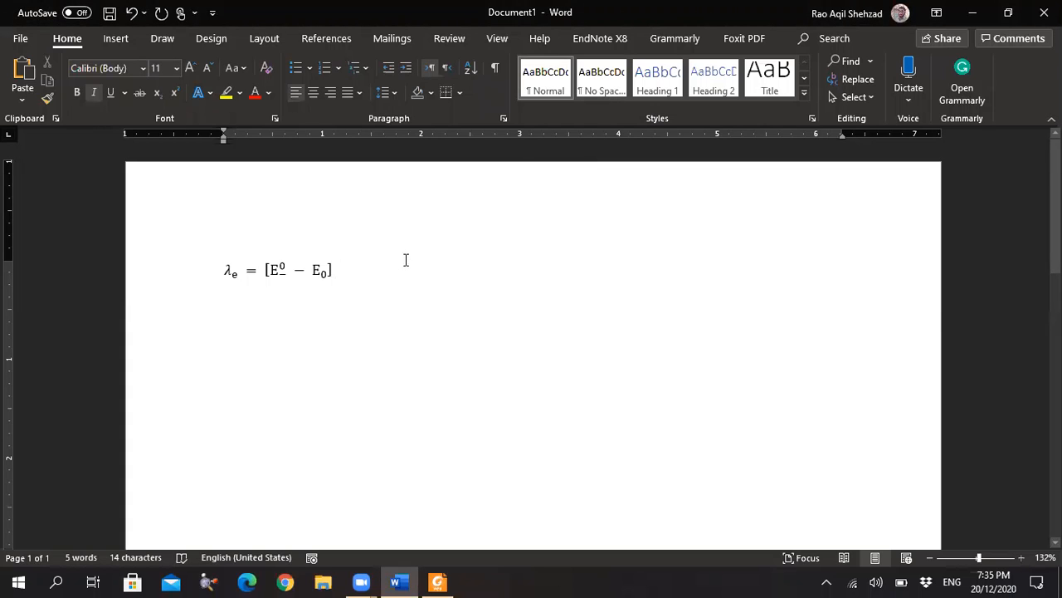
pyautogui.write('/')
pyautogui.hotkey('alt', 'Tab')
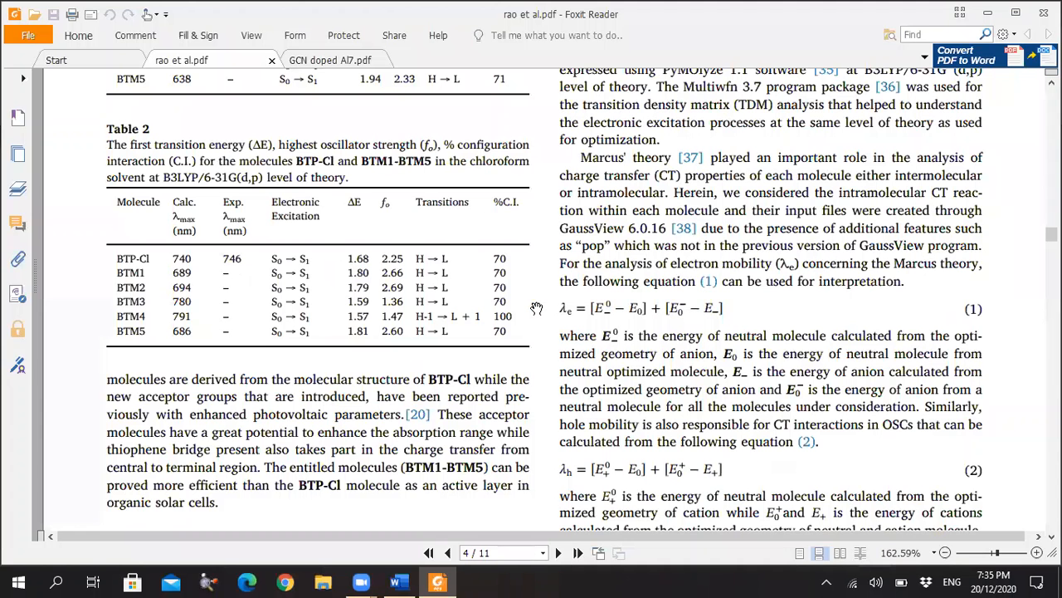
pyautogui.hotkey('alt', 'Tab')
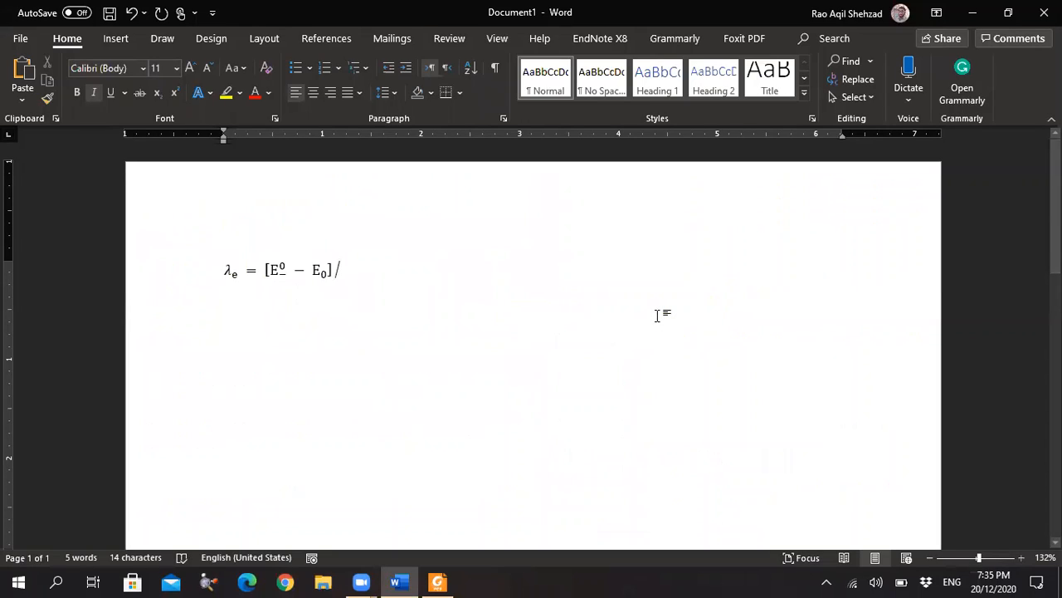
pyautogui.press('Left')
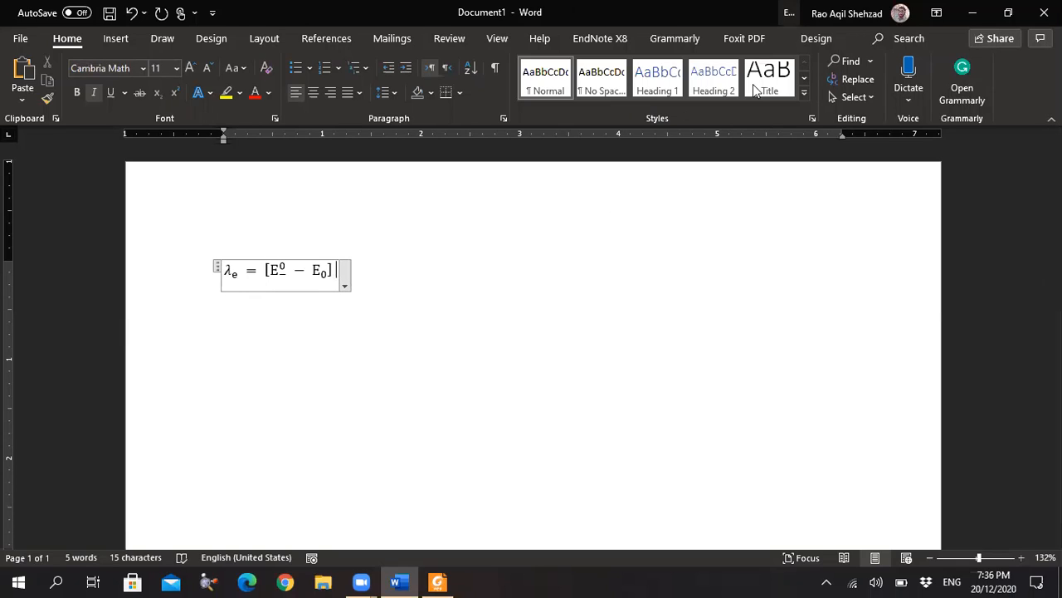
pyautogui.click(124, 37)
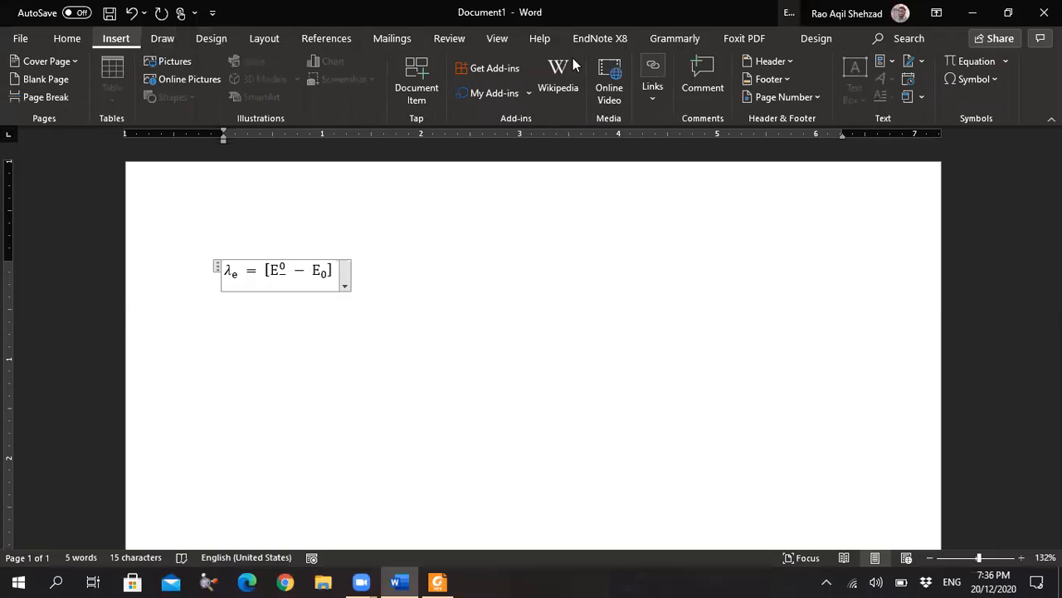
pyautogui.click(968, 63)
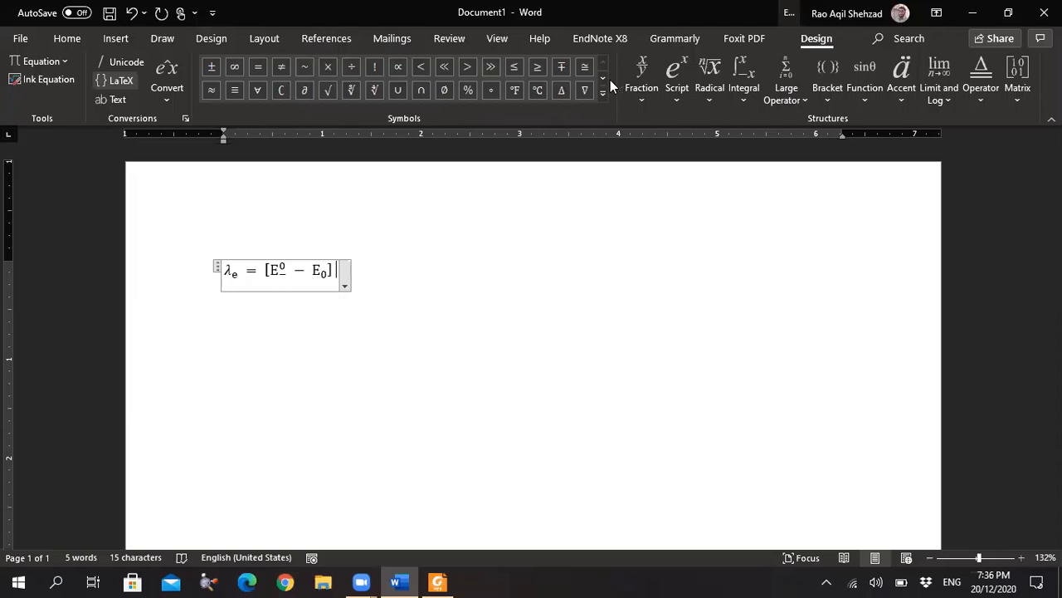
pyautogui.click(601, 93)
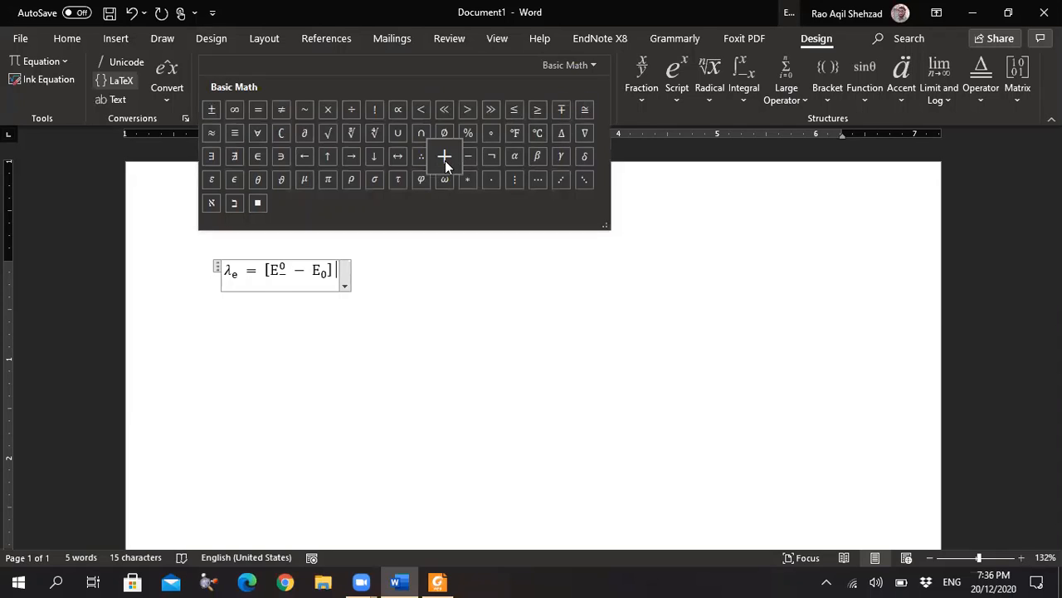
pyautogui.press('Escape')
pyautogui.write('+')
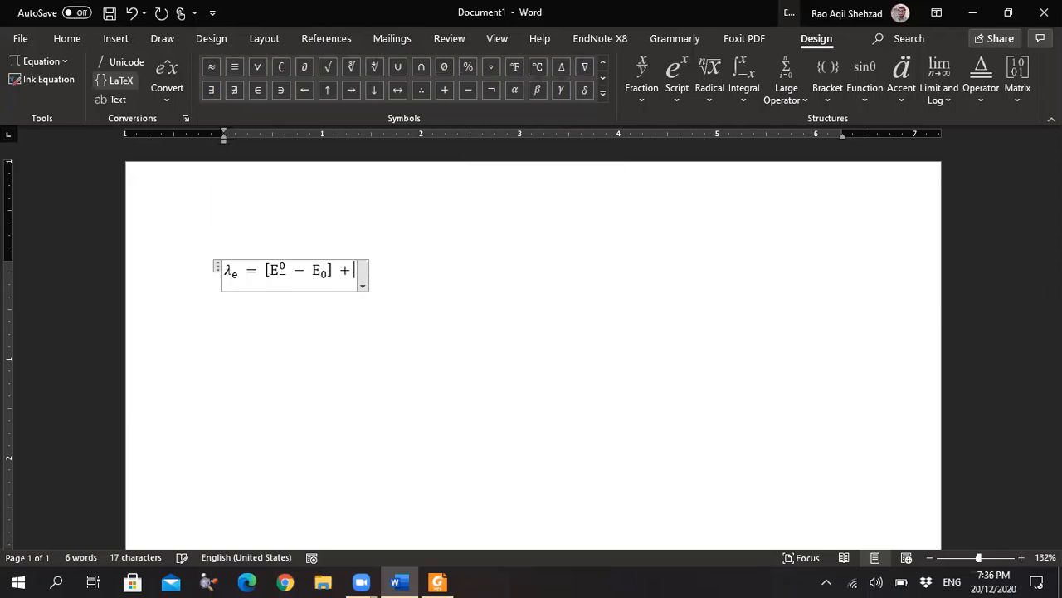
pyautogui.write('[E0 − E0]')
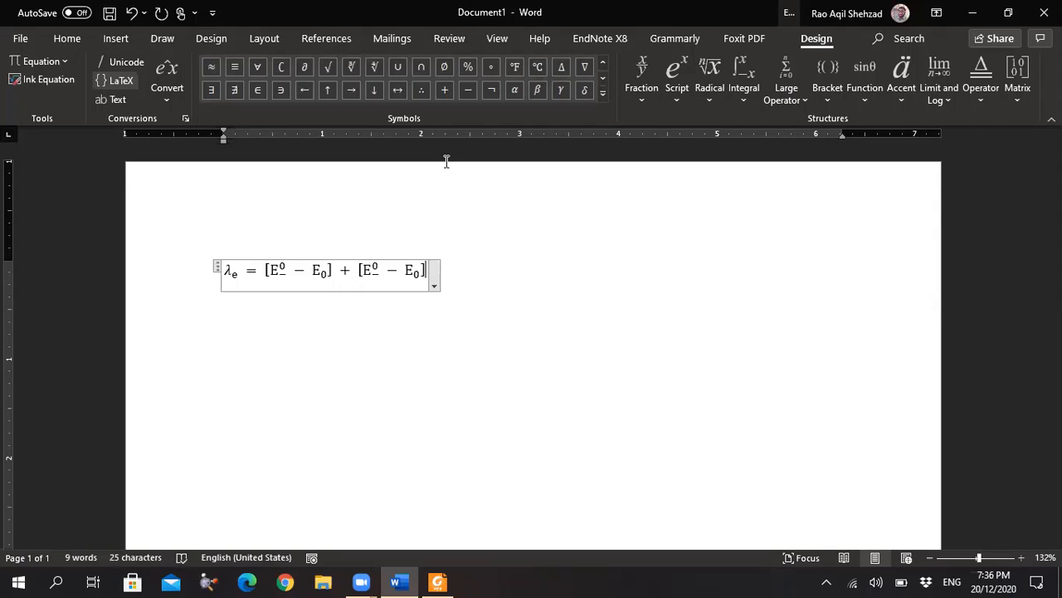
# - In the second bracketed term of the Word equation, change the first E to superscript minus and subscript 0
pyautogui.click(372, 267)
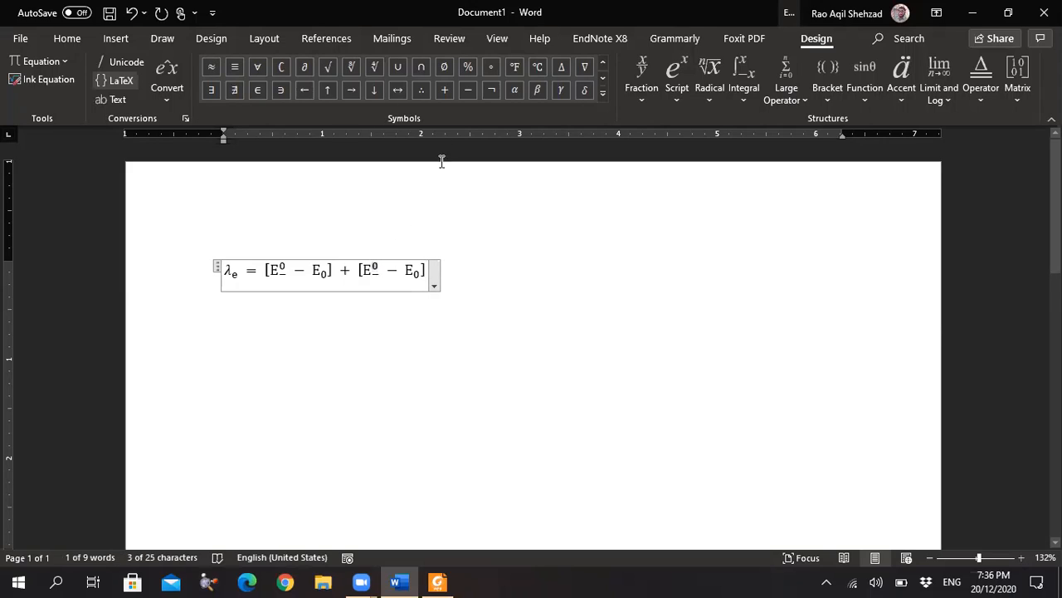
pyautogui.click(470, 95)
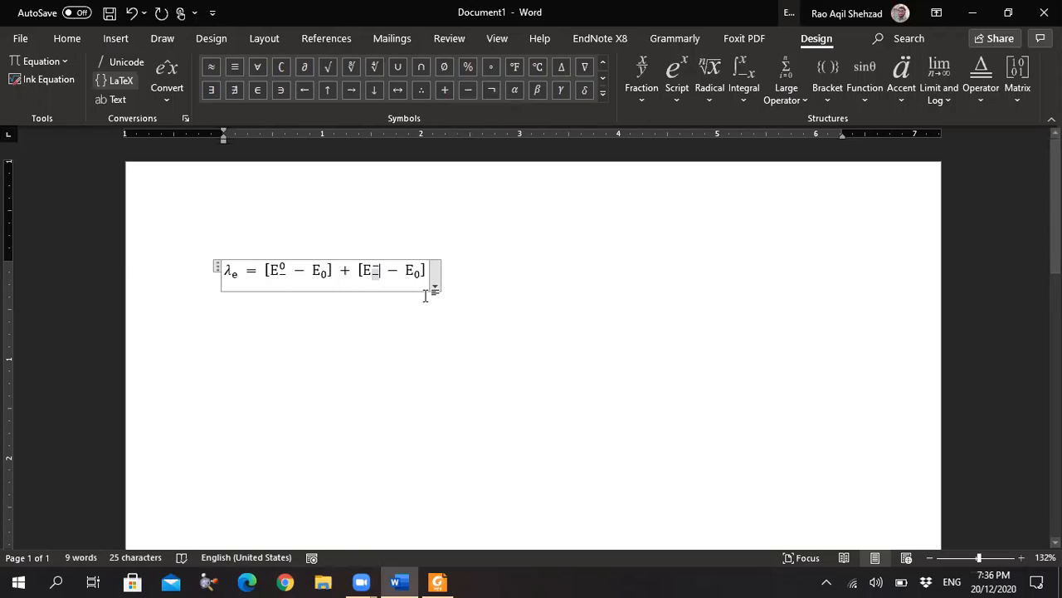
pyautogui.press('BackSpace')
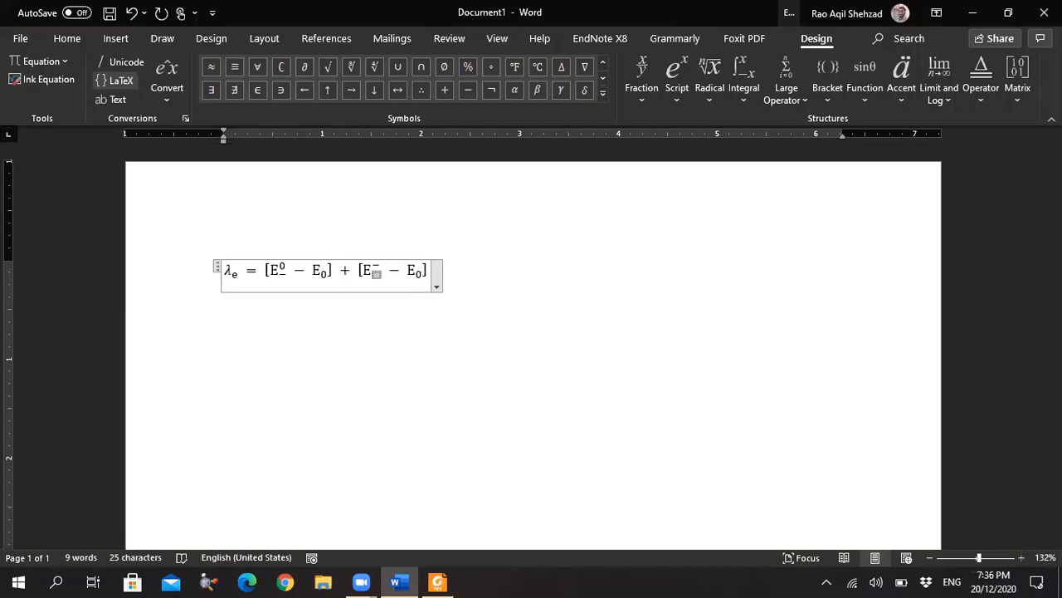
pyautogui.write('0')
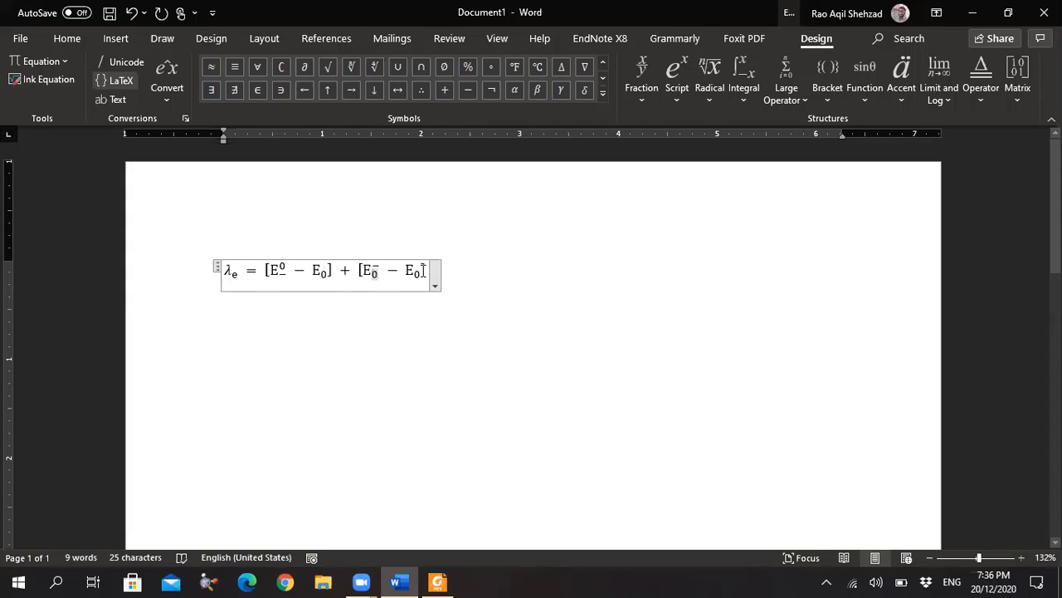
# - Replace the subscript of the last E in the second bracket with a minus sign and leave the equation
pyautogui.write('-')
pyautogui.press('BackSpace')
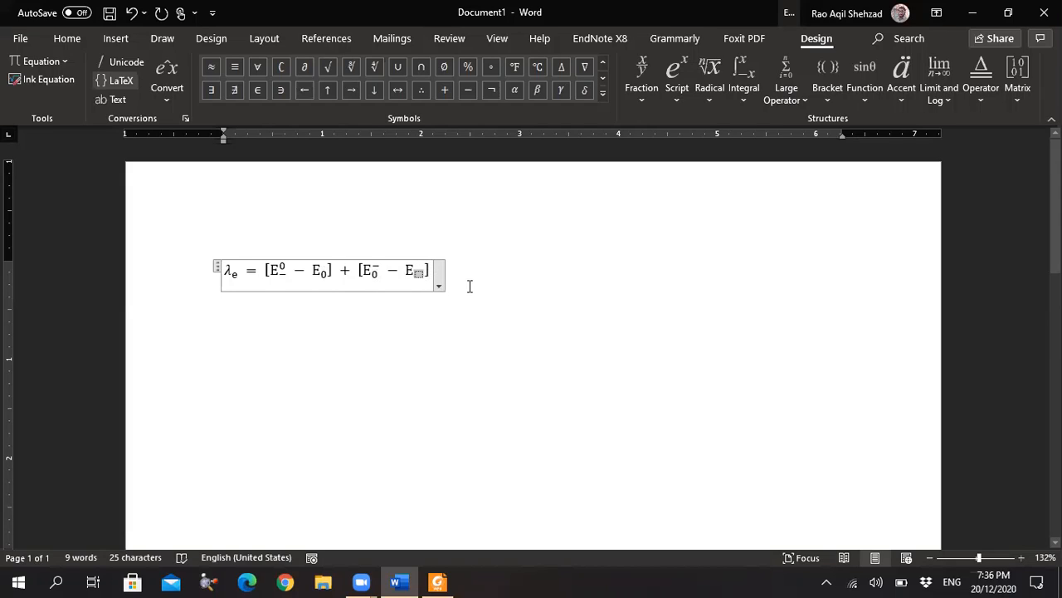
pyautogui.press('BackSpace')
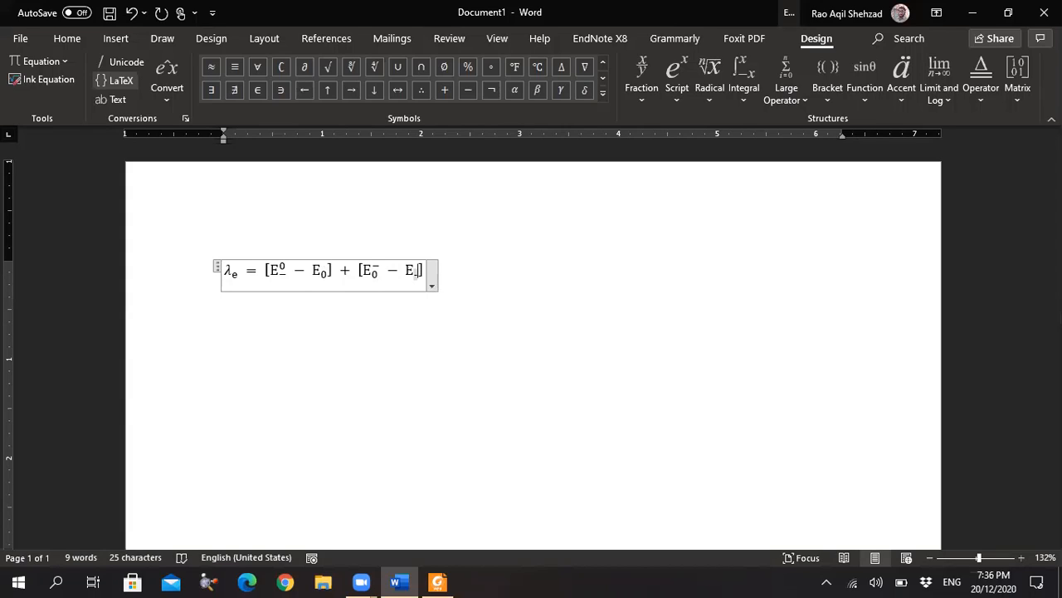
pyautogui.press('BackSpace')
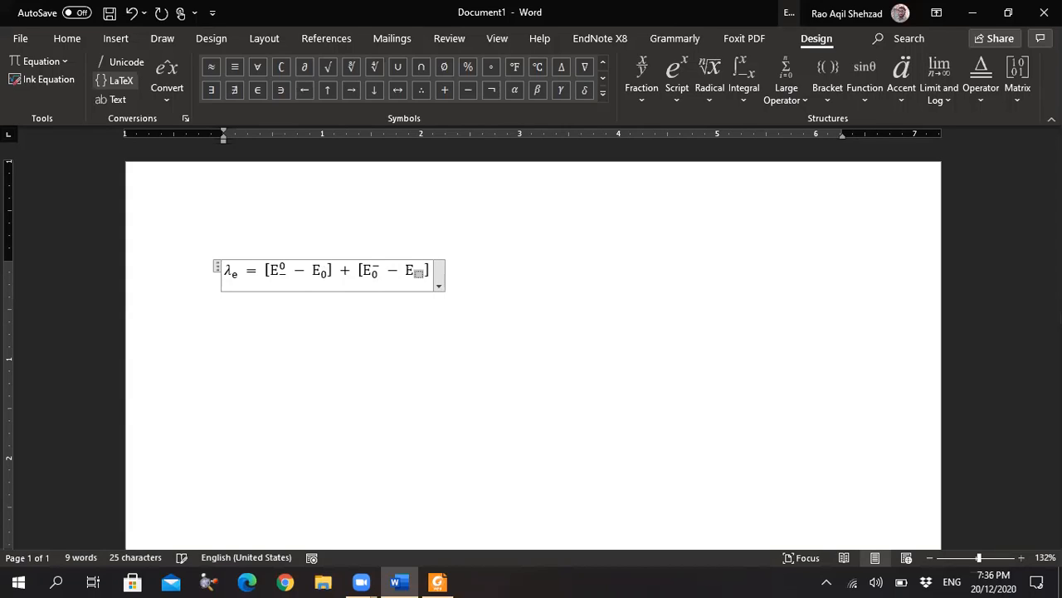
pyautogui.click(473, 89)
pyautogui.click(493, 273)
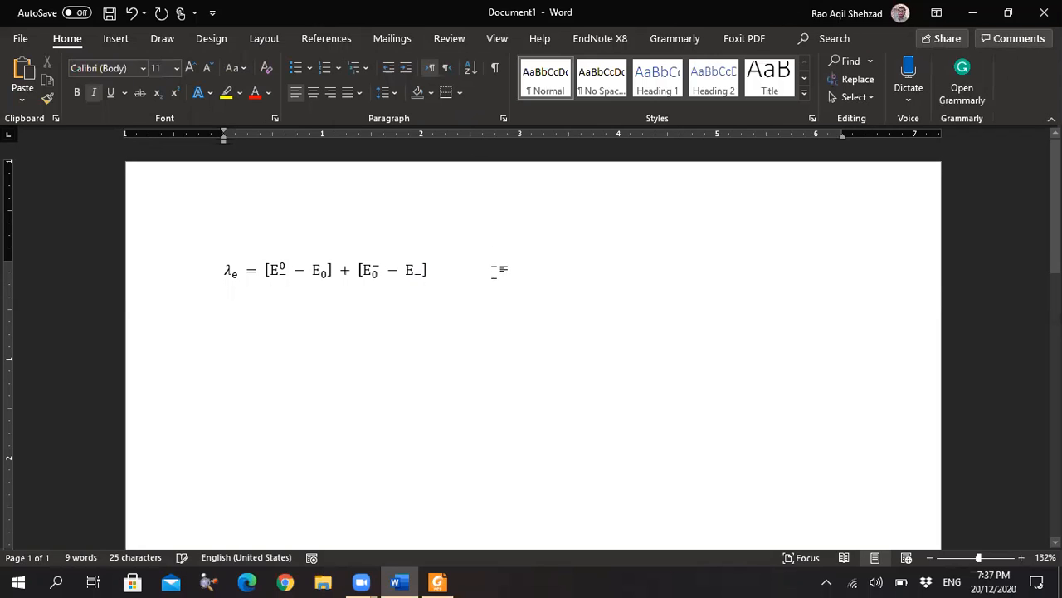
# - Compare the equation with equation (1) in the PDF, then restore the Word window down so both documents show together
pyautogui.click(437, 581)
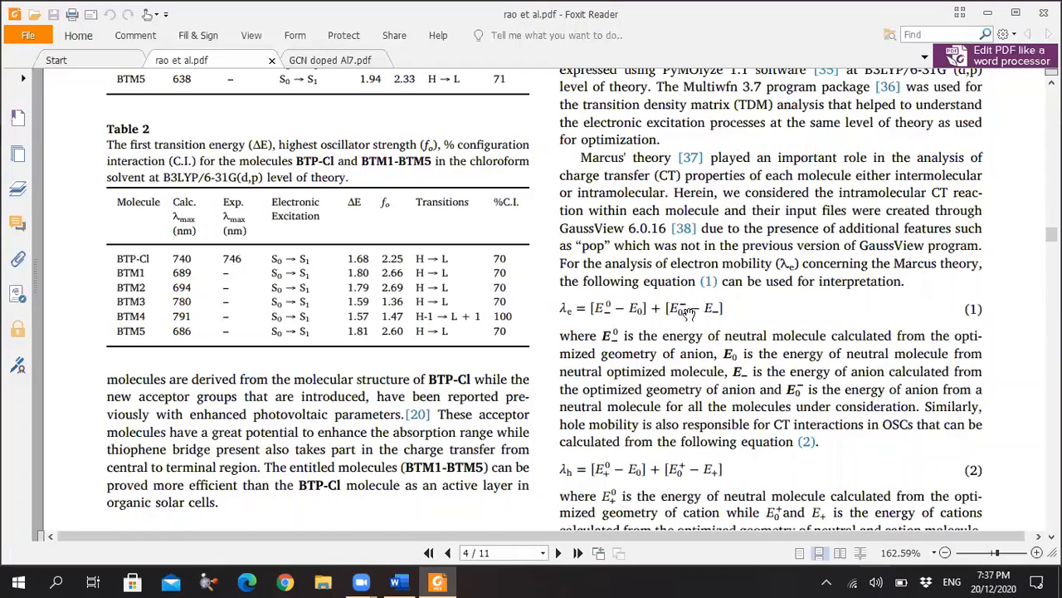
pyautogui.hotkey('alt', 'Tab')
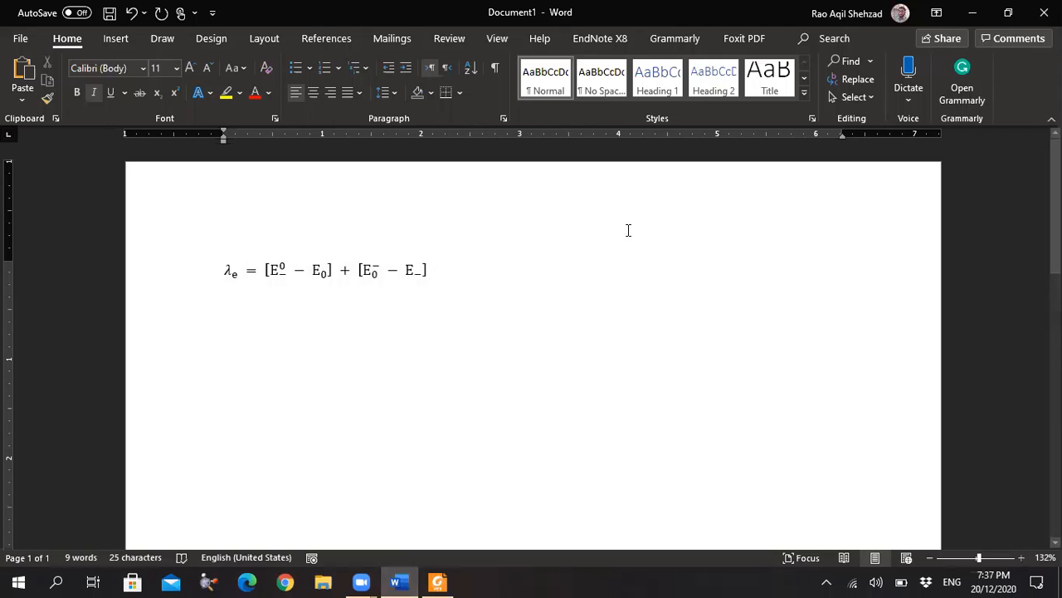
pyautogui.click(1009, 14)
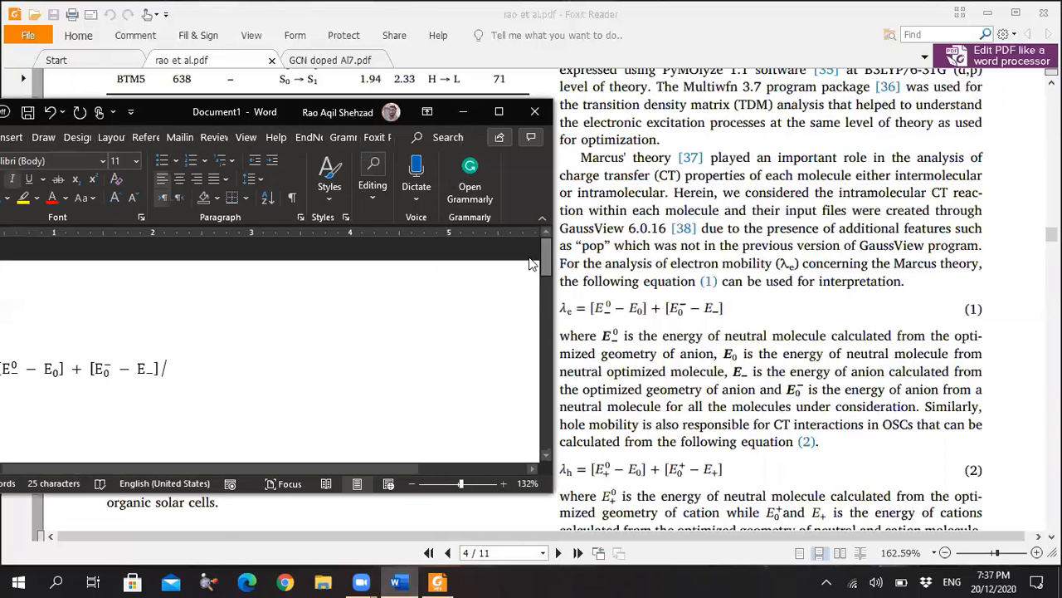
pyautogui.moveTo(381, 466); pyautogui.dragTo(276, 465)
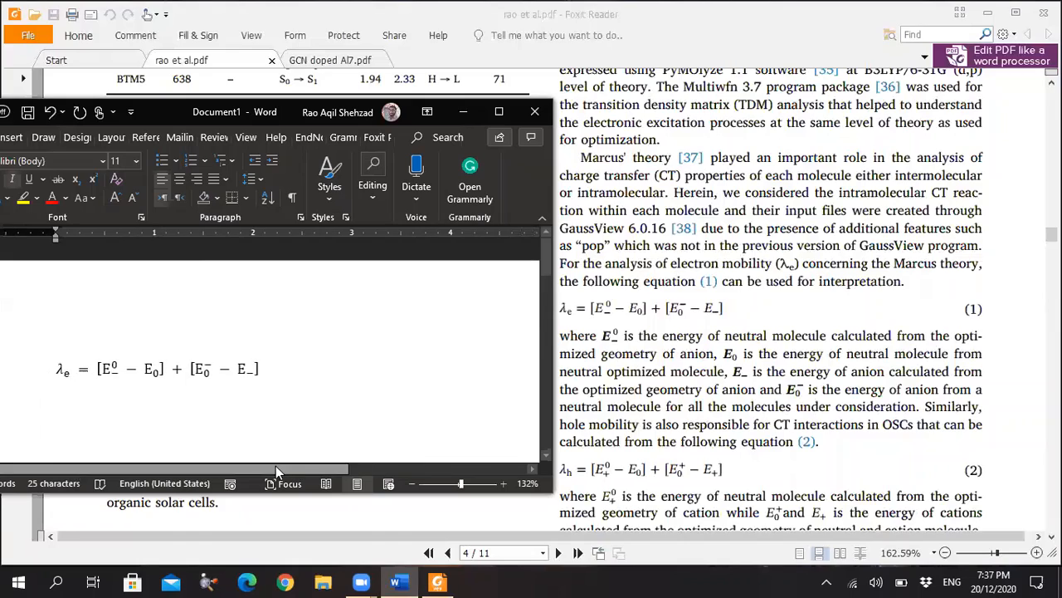
# - Switch to the PDF and examine equation (2) for hole mobility below equation (1)
pyautogui.click(569, 313)
pyautogui.moveTo(490, 413); pyautogui.dragTo(522, 365)
pyautogui.scroll(-2, 522, 365)
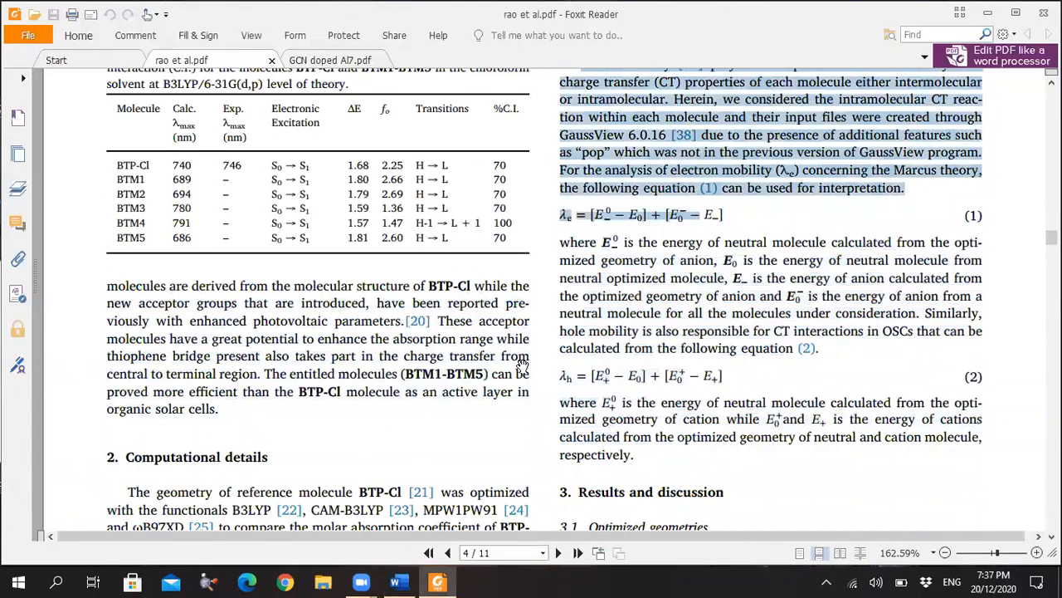
pyautogui.click(579, 334)
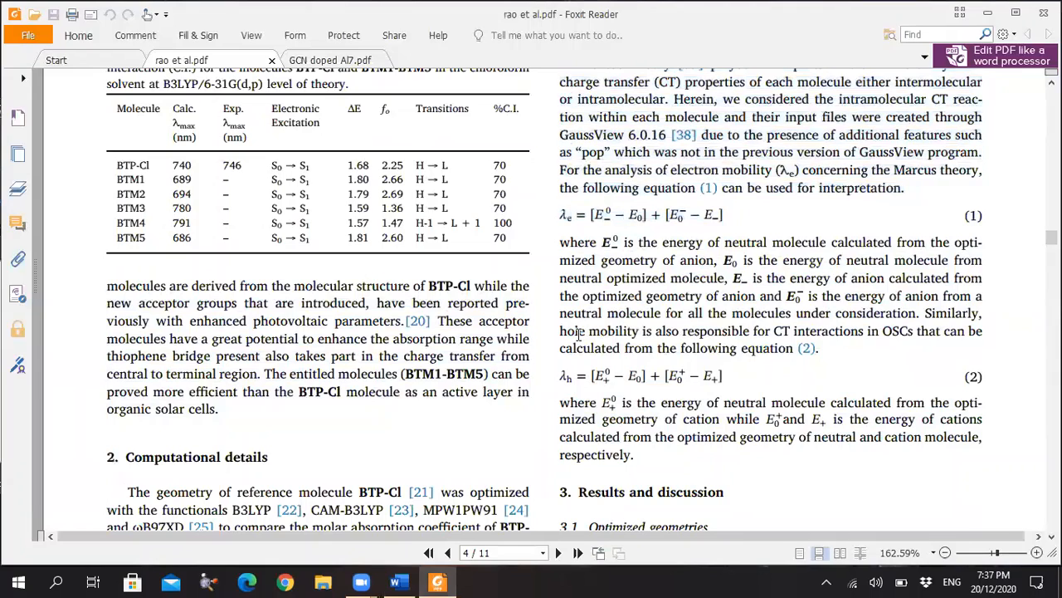
# - Switch back to Word, copy the whole λe equation and paste the copy on a new line below it
pyautogui.click(397, 582)
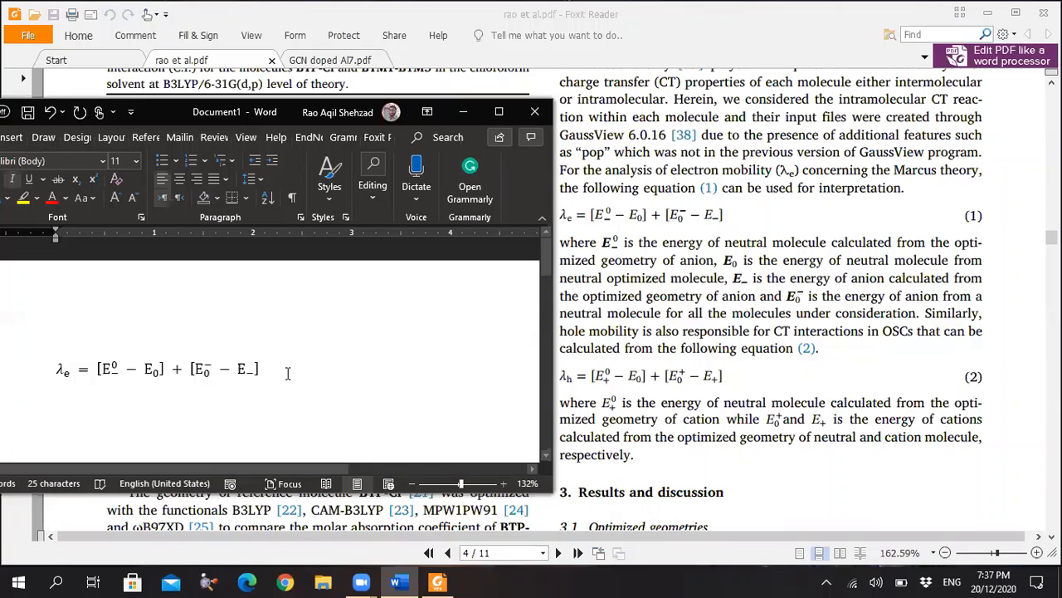
pyautogui.moveTo(288, 374); pyautogui.dragTo(55, 377)
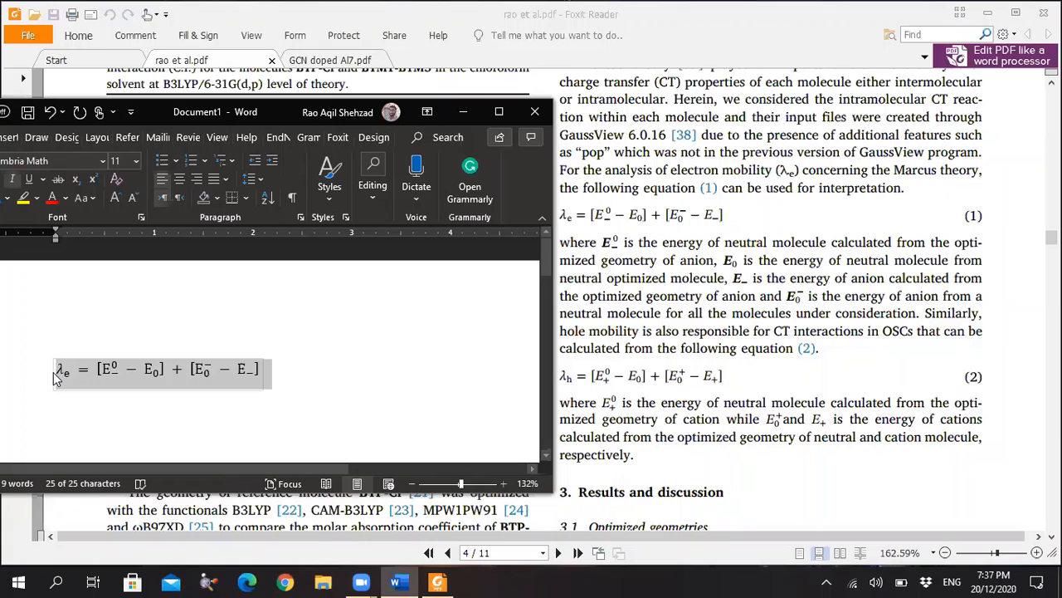
pyautogui.press('Right')
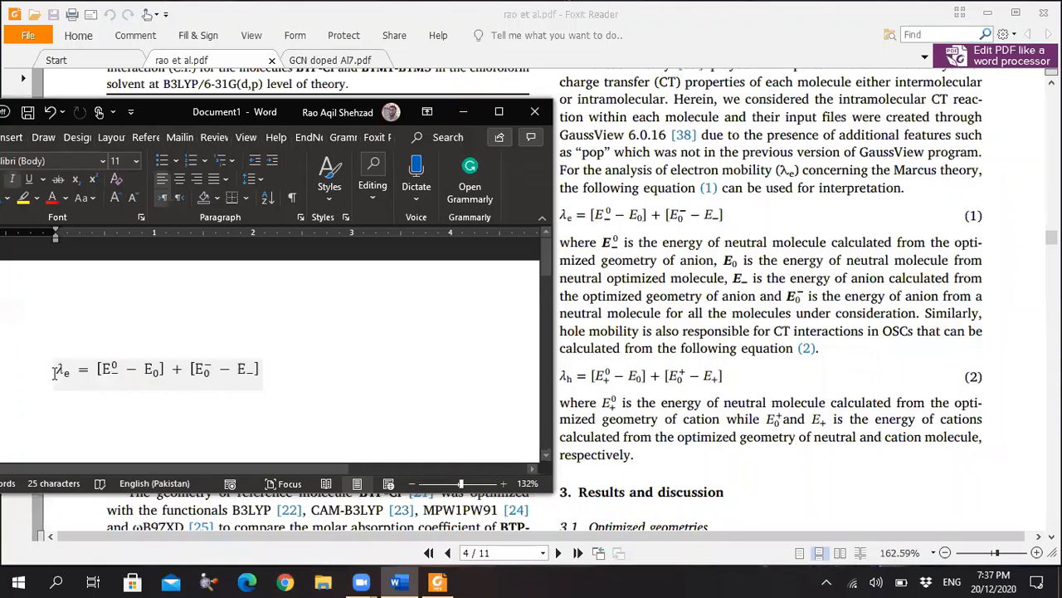
pyautogui.press('Return')
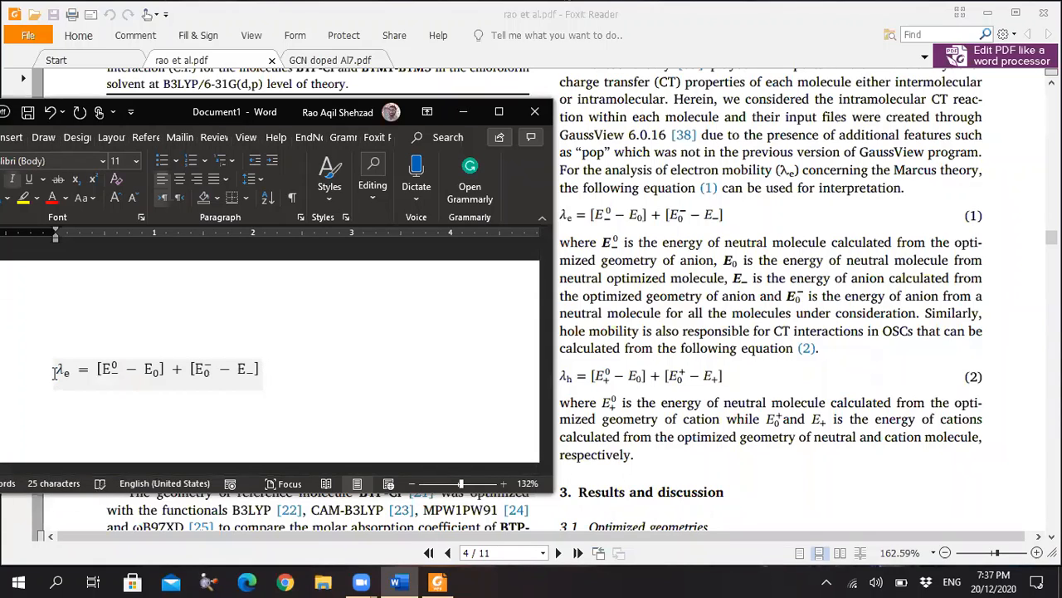
pyautogui.hotkey('ctrl', 'v')
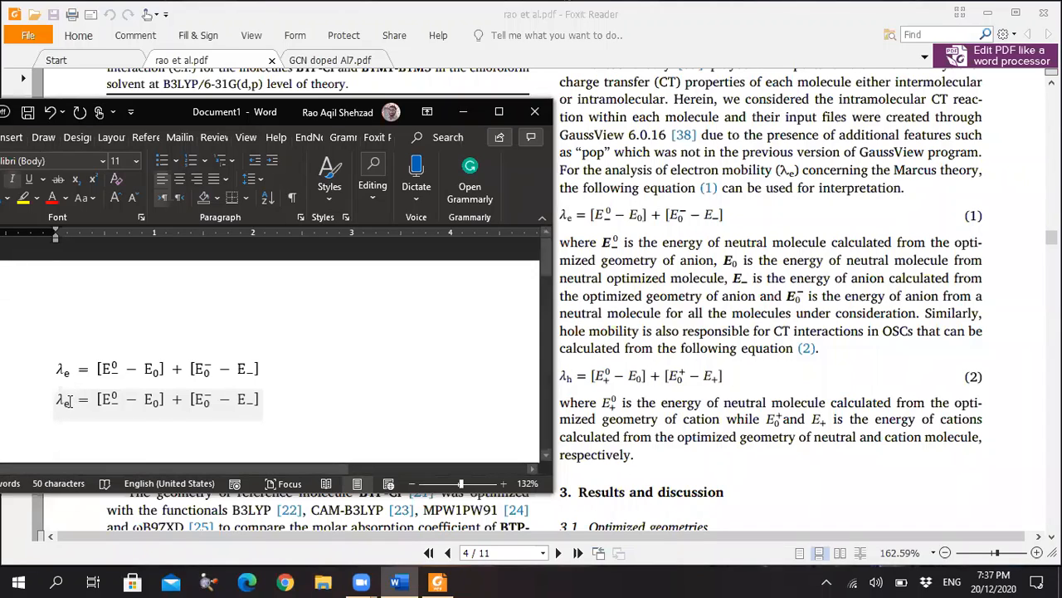
# - Change the subscript of λ in the copied equation to h
pyautogui.click(96, 403)
pyautogui.press('Delete')
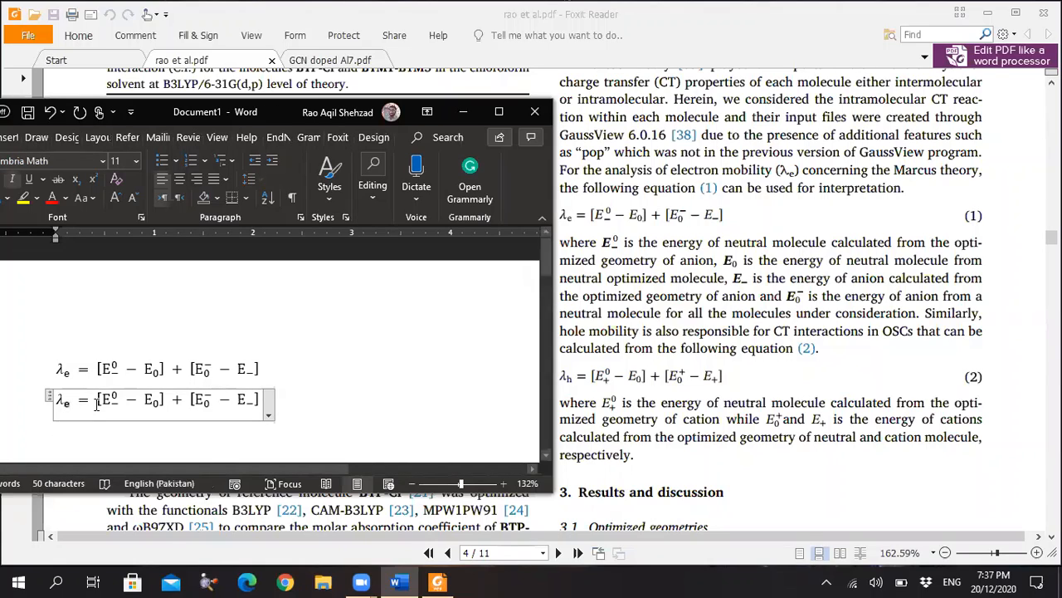
pyautogui.write('h')
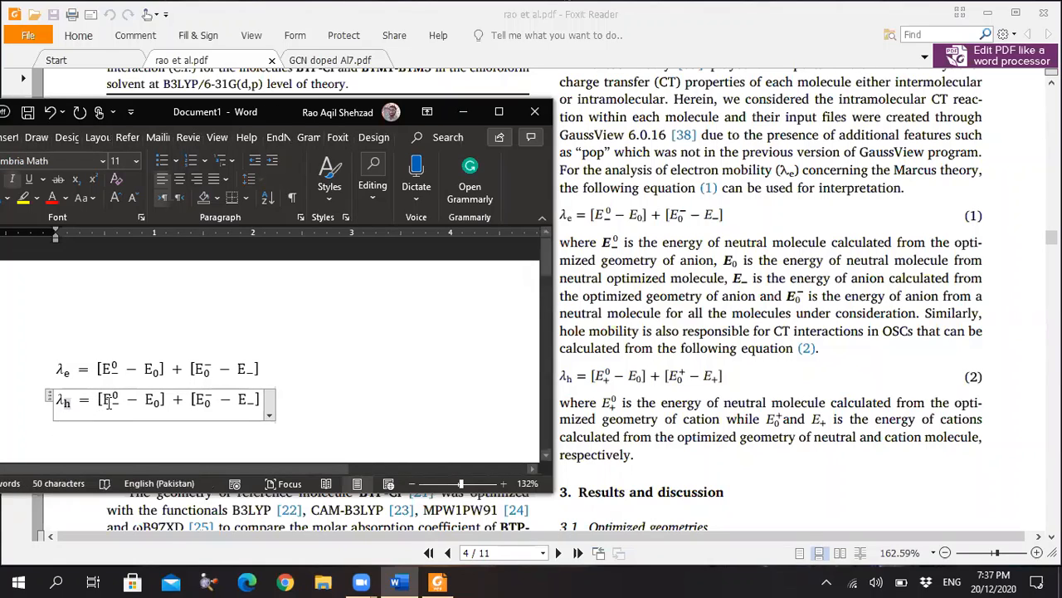
# - Replace the subscript of the first E in the λh equation with a plus sign
pyautogui.click(113, 398)
pyautogui.press('Left')
pyautogui.press('Right')
pyautogui.press('Left')
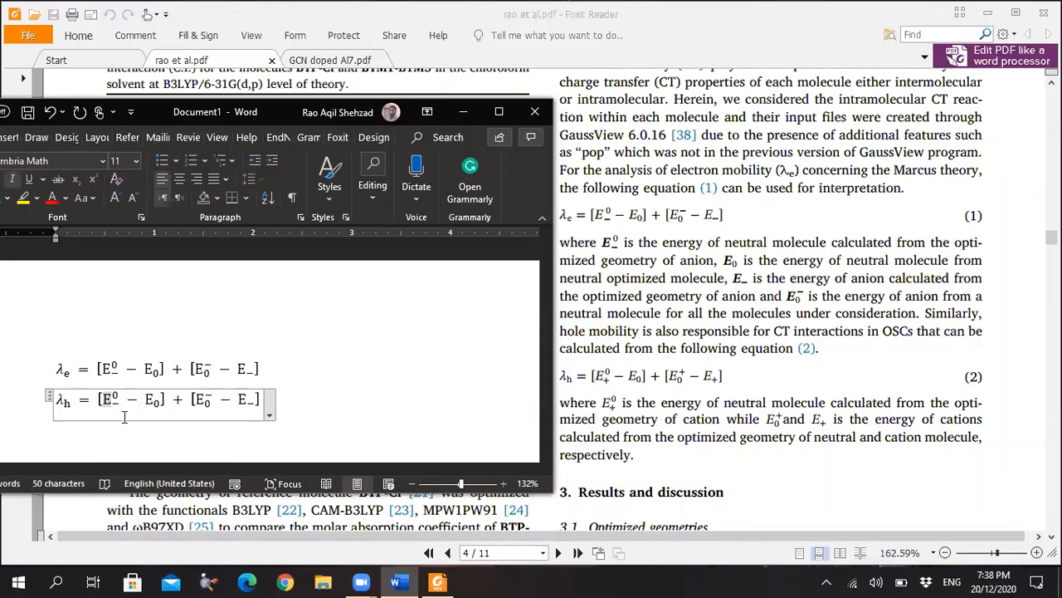
pyautogui.press('Right')
pyautogui.press('Left')
pyautogui.press('Right')
pyautogui.press('Delete')
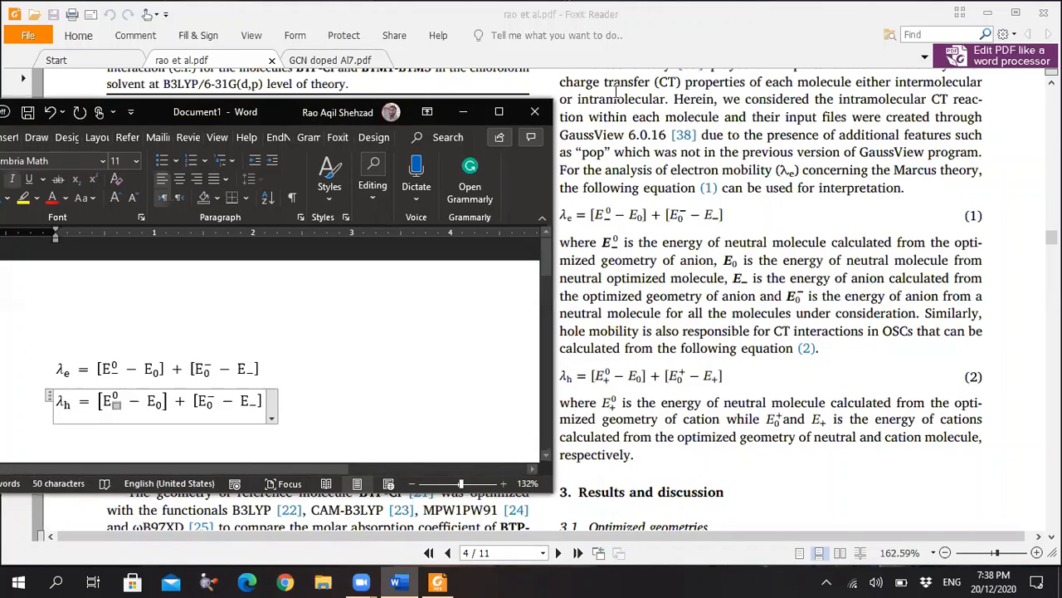
pyautogui.write('+')
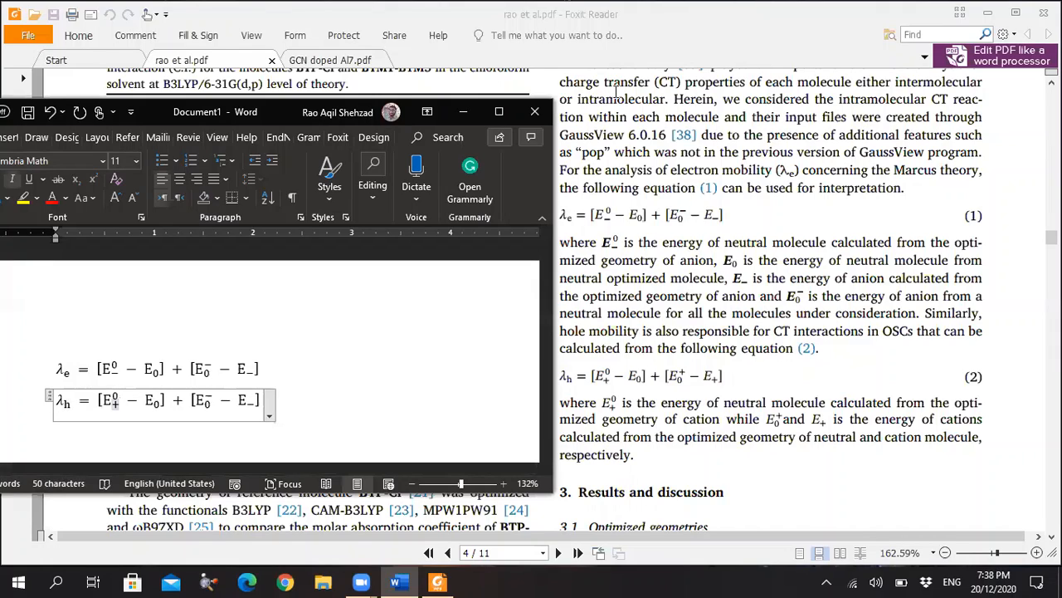
# - Replace the superscript of the first E in the second bracket of the λh equation with a plus sign
pyautogui.press('Right')
pyautogui.press('Right')
pyautogui.press('Right')
pyautogui.press('Right')
pyautogui.press('Right')
pyautogui.press('Right')
pyautogui.press('Right')
pyautogui.press('Right')
pyautogui.press('Right')
pyautogui.press('Right')
pyautogui.press('Right')
pyautogui.press('Right')
pyautogui.press('Right')
pyautogui.press('Right')
pyautogui.press('Up')
pyautogui.press('Up')
pyautogui.press('Delete')
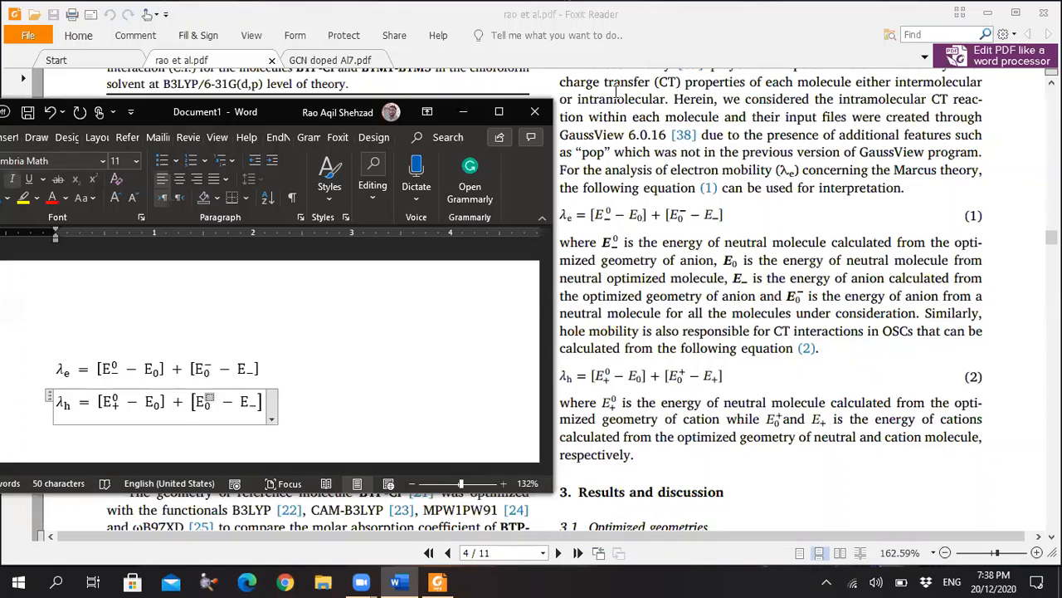
pyautogui.write('+')
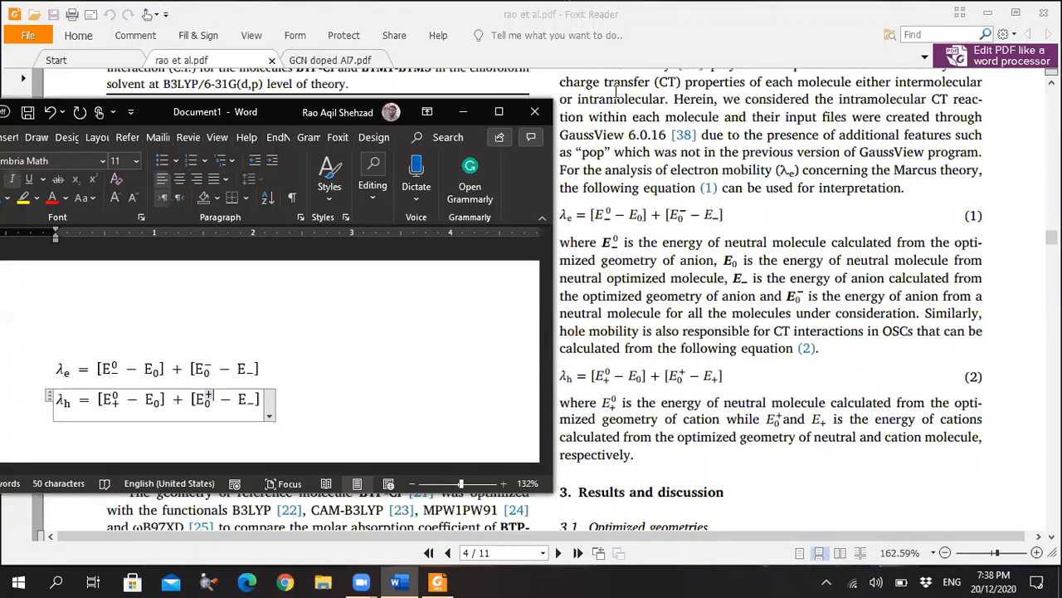
# - Replace the subscript of the last E in the λh equation with a plus sign and leave the equation
pyautogui.press('Right')
pyautogui.press('Right')
pyautogui.press('Right')
pyautogui.press('Right')
pyautogui.press('Right')
pyautogui.press('BackSpace')
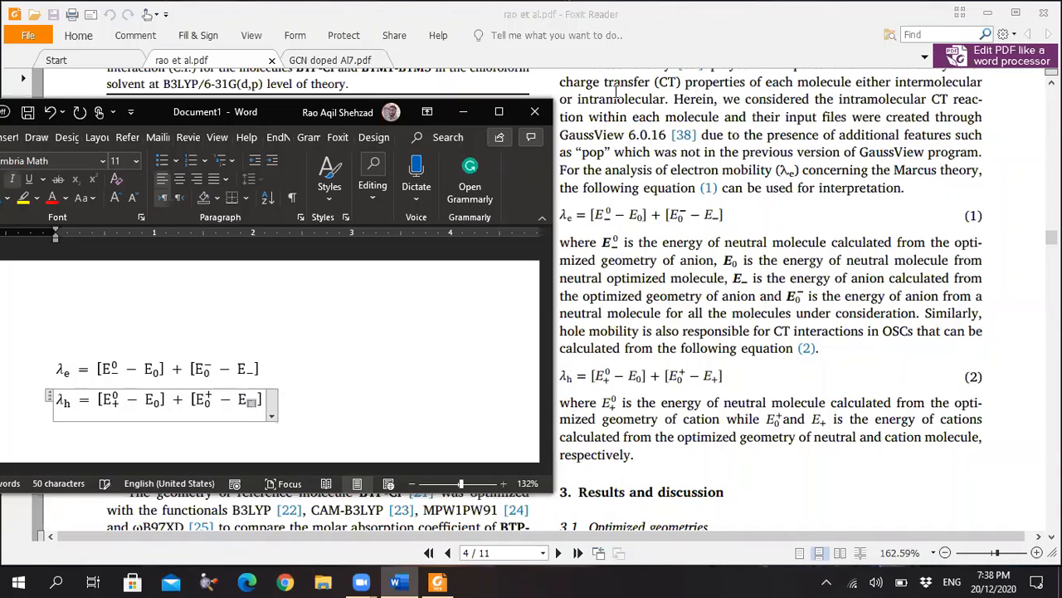
pyautogui.write('+')
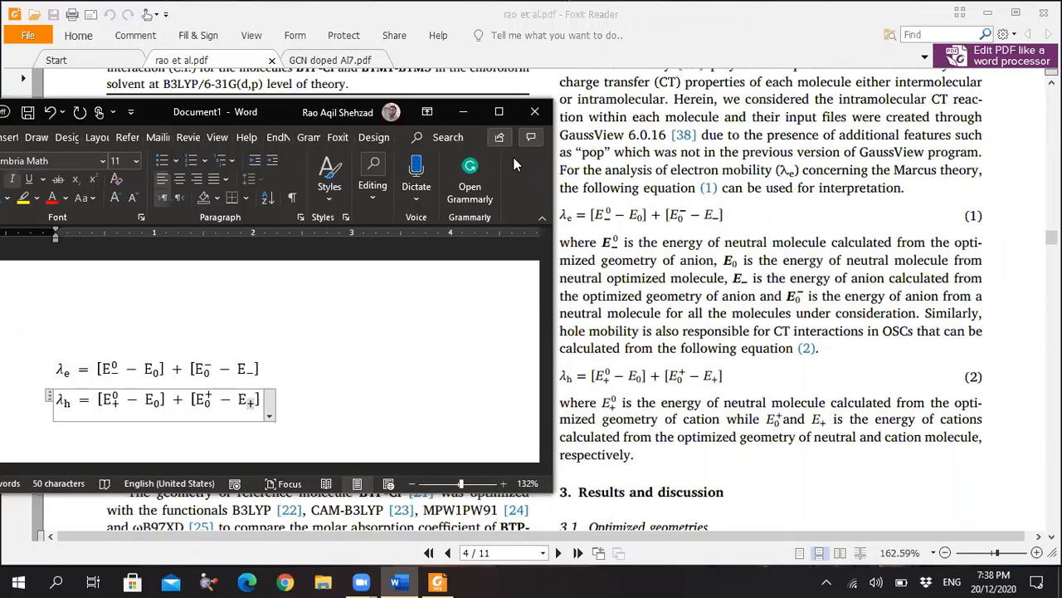
pyautogui.click(303, 418)
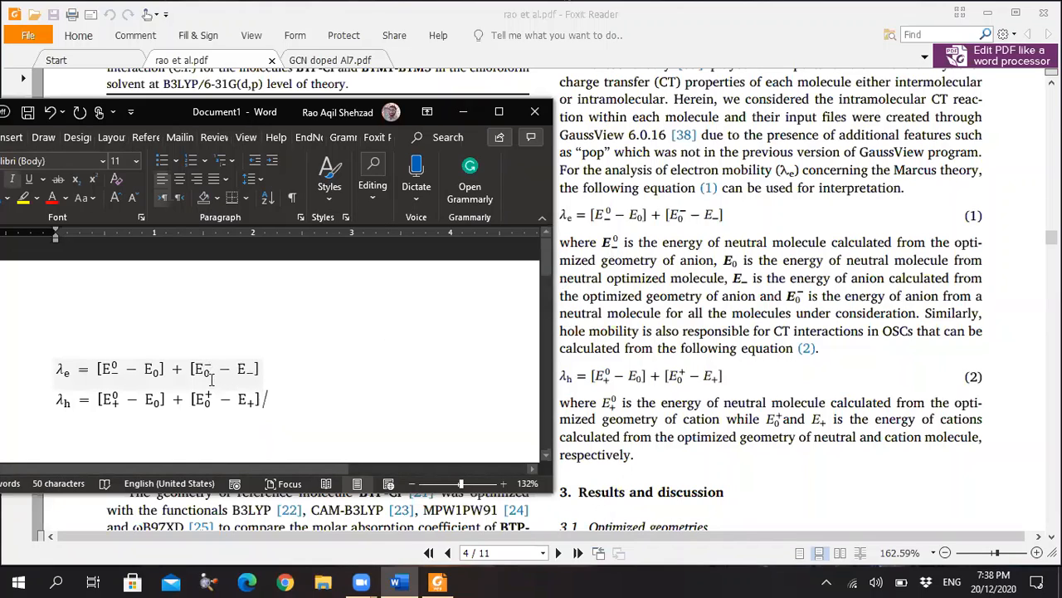
# - Copy the first E term with superscript 0 and subscript minus from the λe equation and paste it on a new line below the λh equation
pyautogui.doubleClick(115, 368)
pyautogui.hotkey('ctrl', 'c')
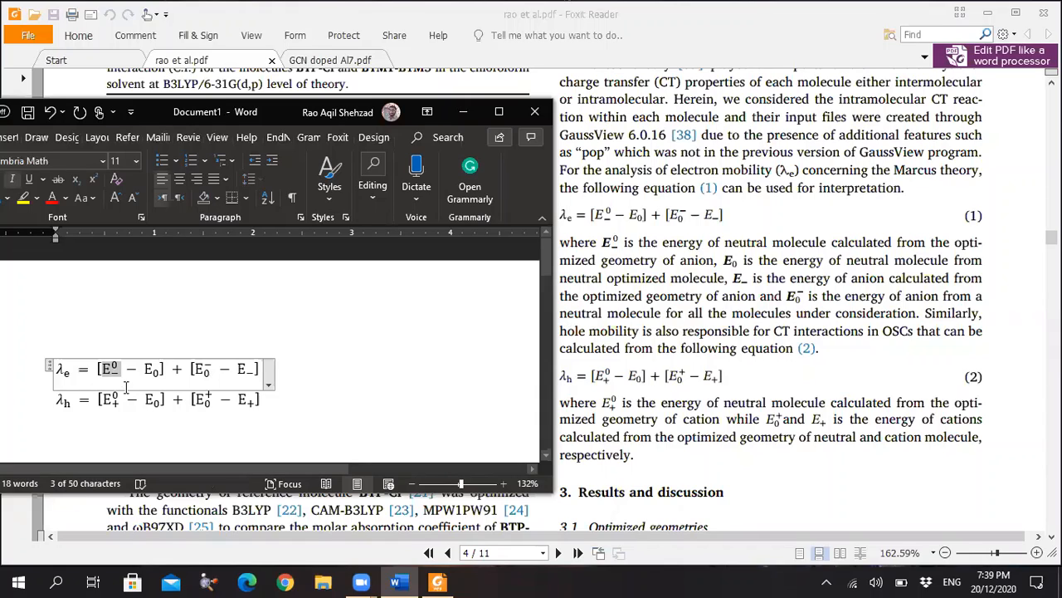
pyautogui.click(308, 405)
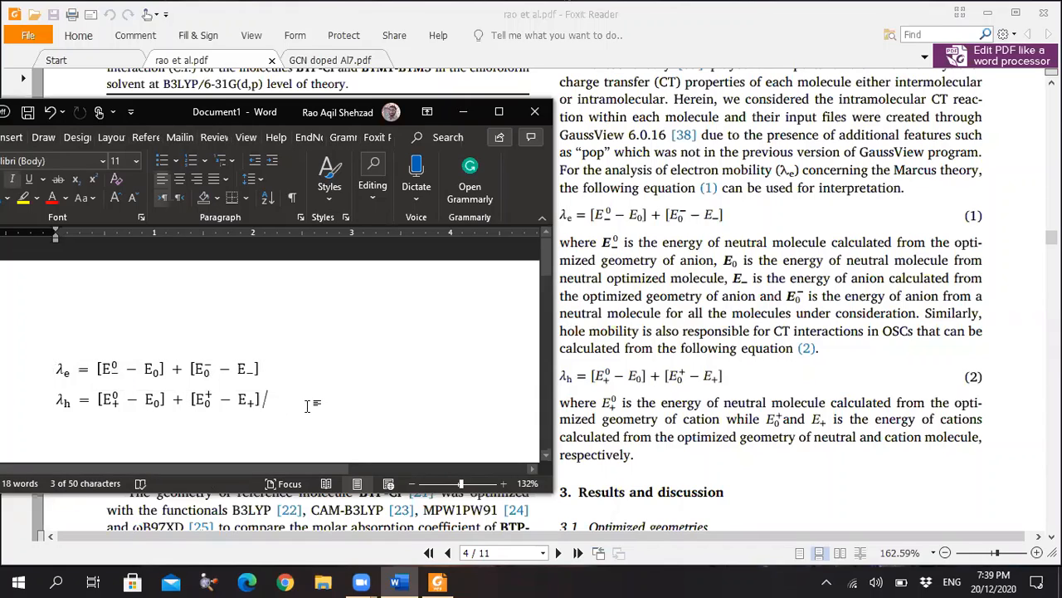
pyautogui.press('Return')
pyautogui.hotkey('ctrl', 'v')
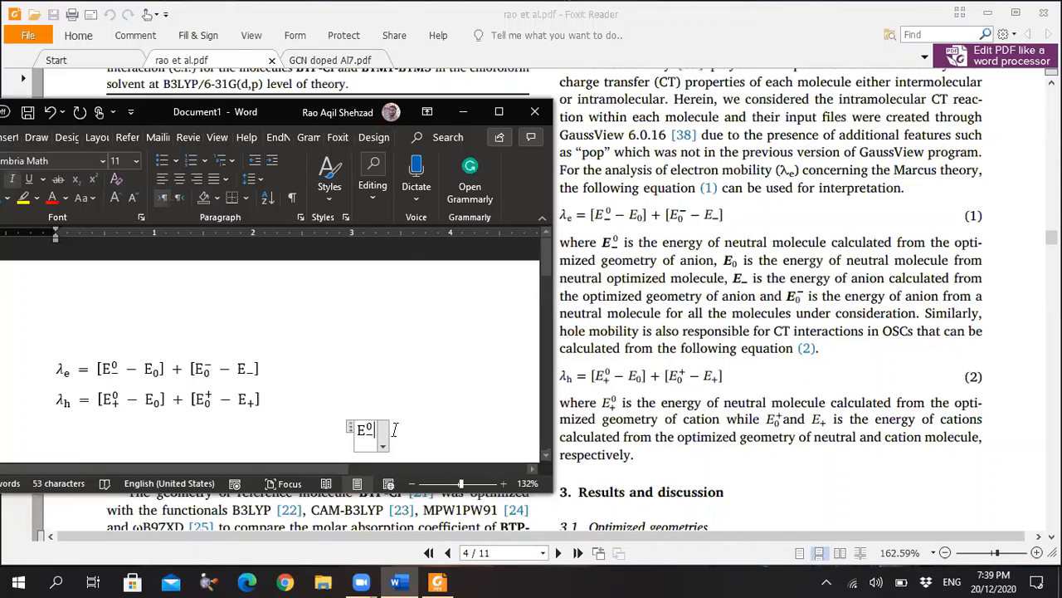
pyautogui.click(395, 429)
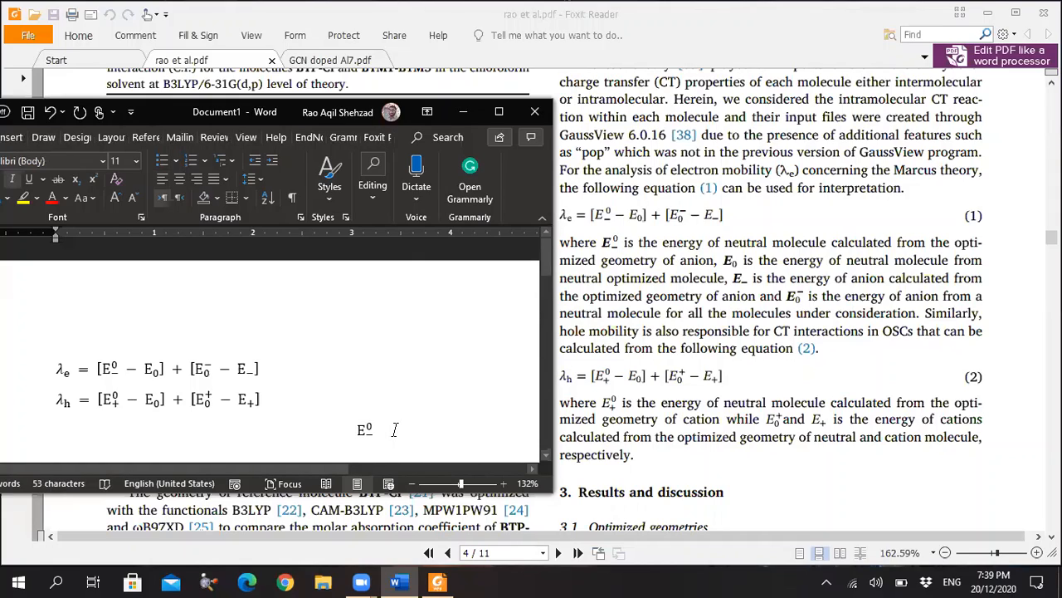
# - Place the pasted E term inline at the start of its line and follow it with the text "this is energy,"
pyautogui.write('/')
pyautogui.press('BackSpace')
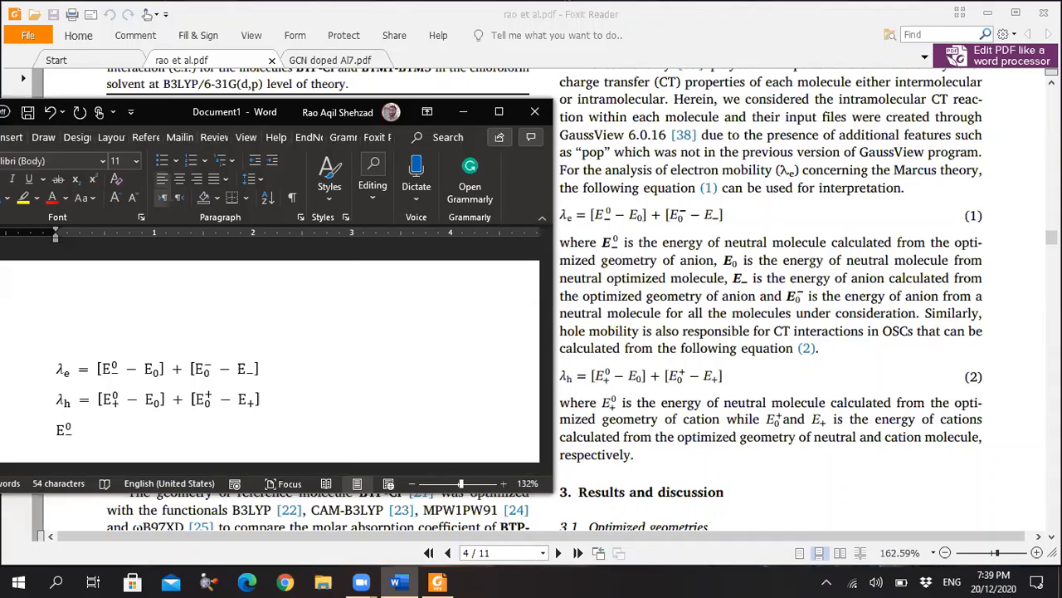
pyautogui.write('this is energy')
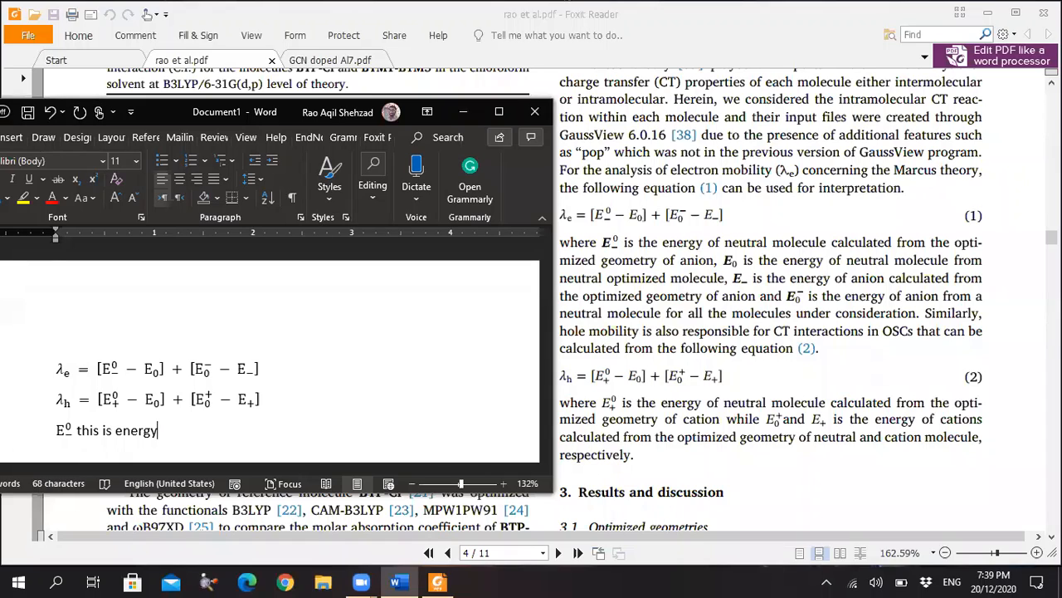
pyautogui.write(',')
# - Insert the λ symbol after "this is energy," on the line below the λh equation
pyautogui.click(499, 111)
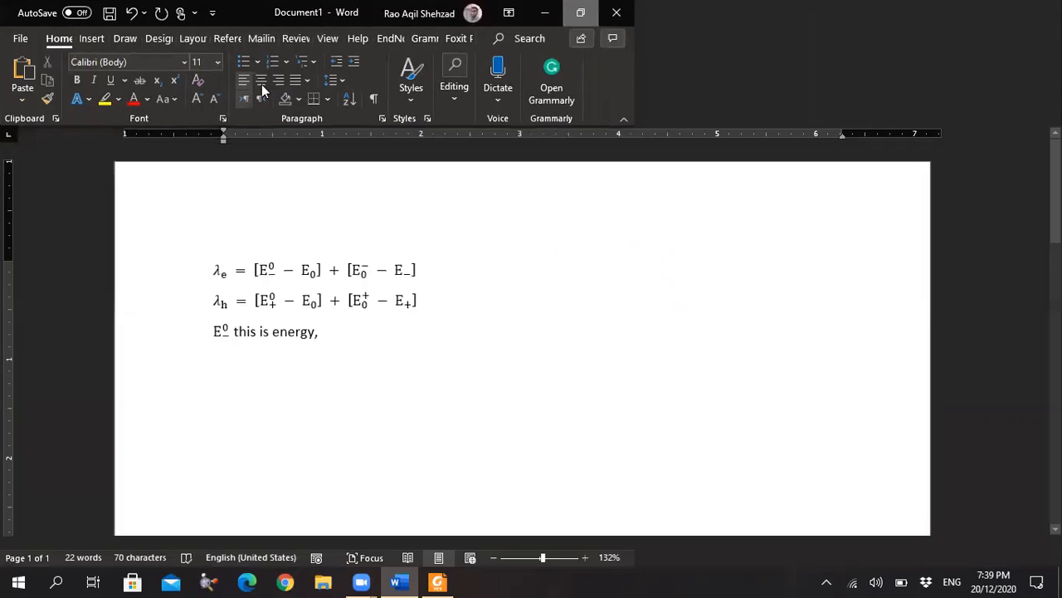
pyautogui.click(117, 39)
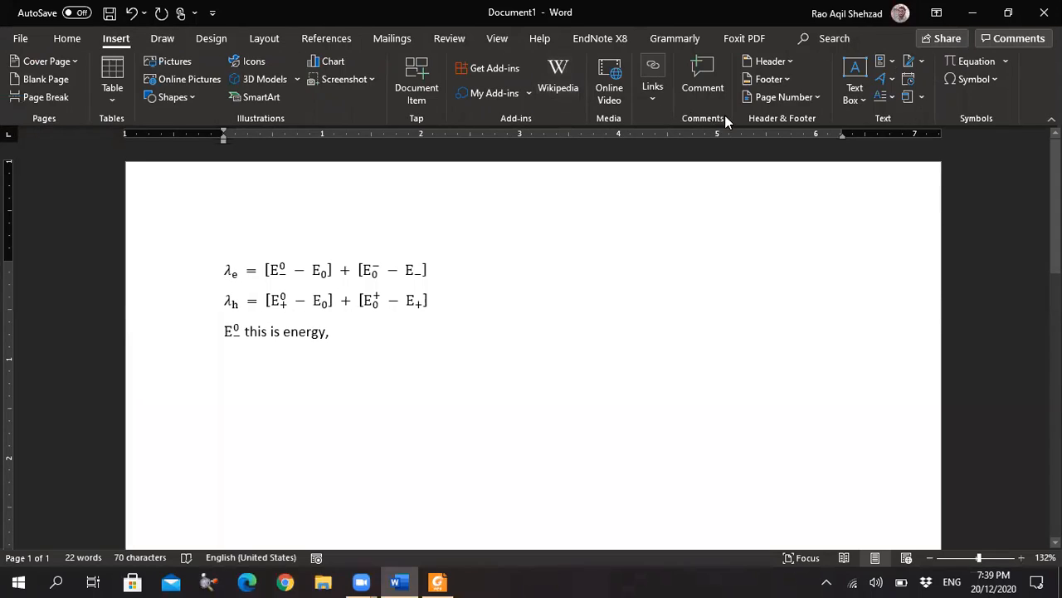
pyautogui.click(963, 79)
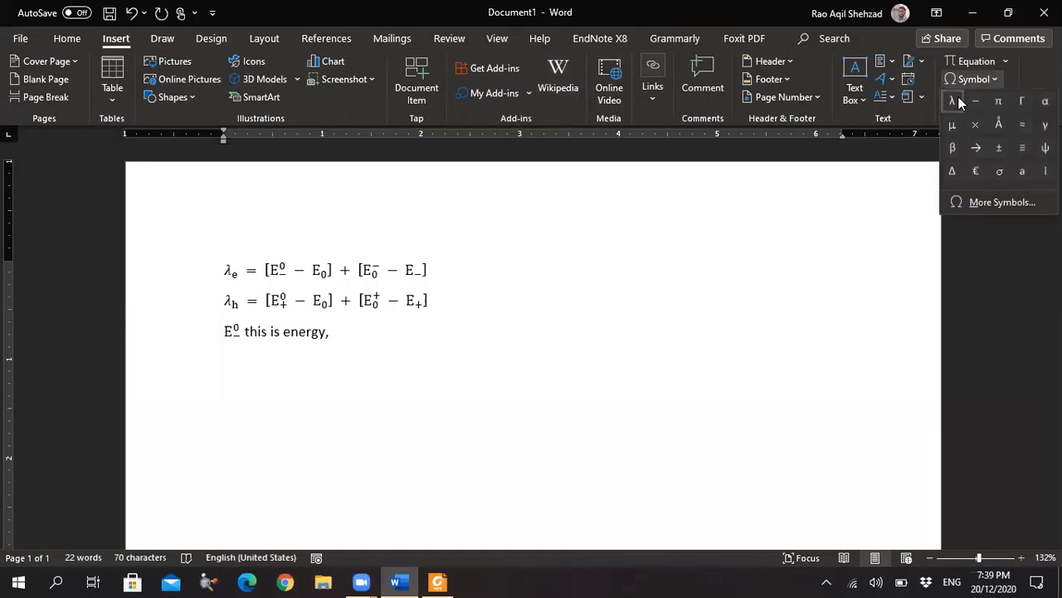
pyautogui.click(953, 102)
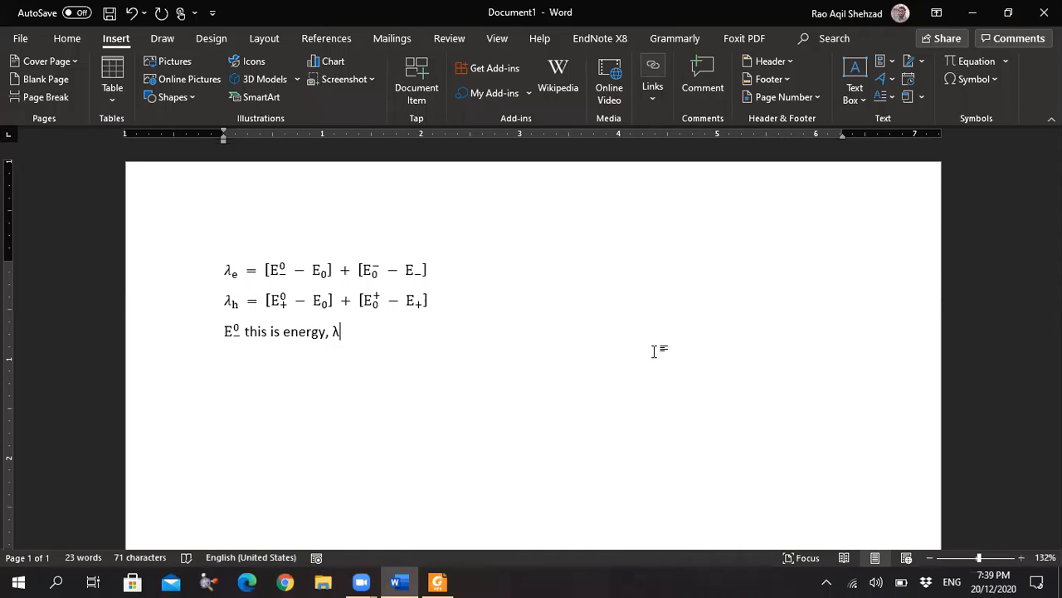
# - Add the letter e directly after the λ symbol and format it as a subscript
pyautogui.write('e')
pyautogui.hotkey('shift', 'Left')
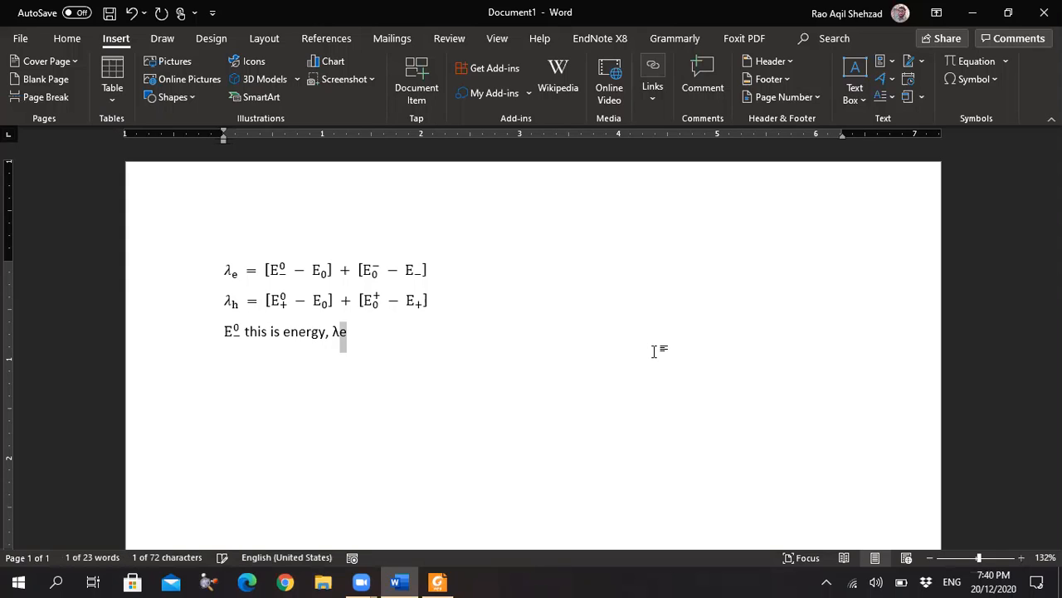
pyautogui.click(75, 39)
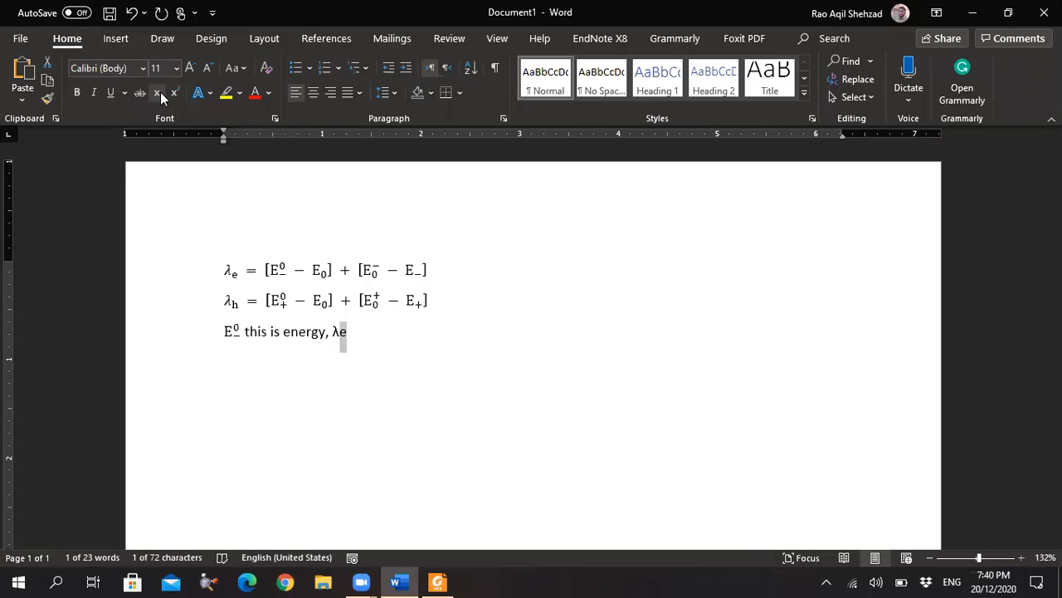
pyautogui.click(157, 92)
pyautogui.click(349, 340)
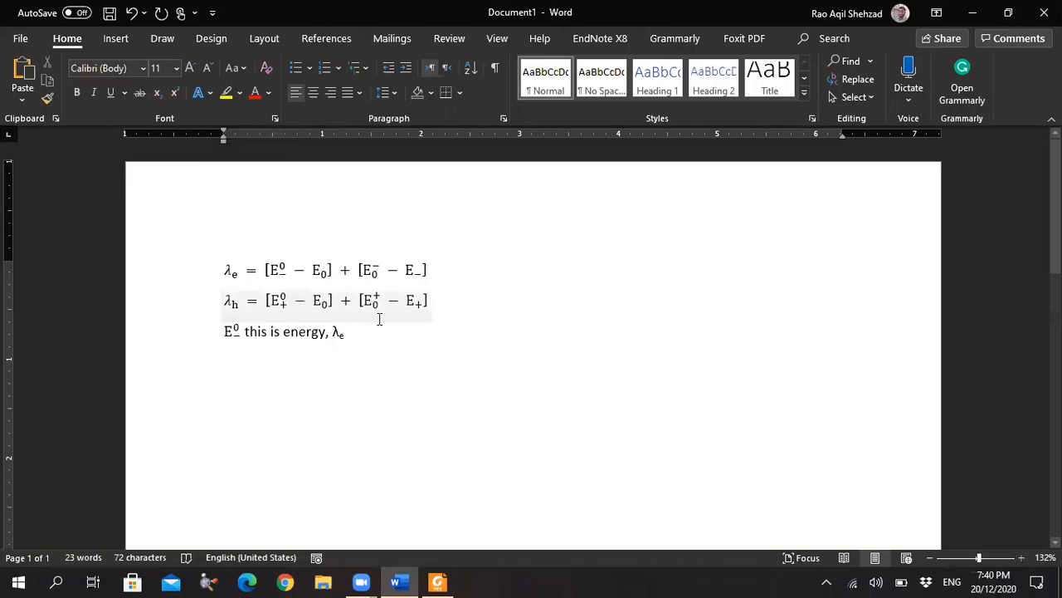
# - Switch to Foxit Reader and look through rao et al.pdf for the Voc equation (3) on page 9
pyautogui.click(438, 581)
pyautogui.scroll(-5, 575, 432)
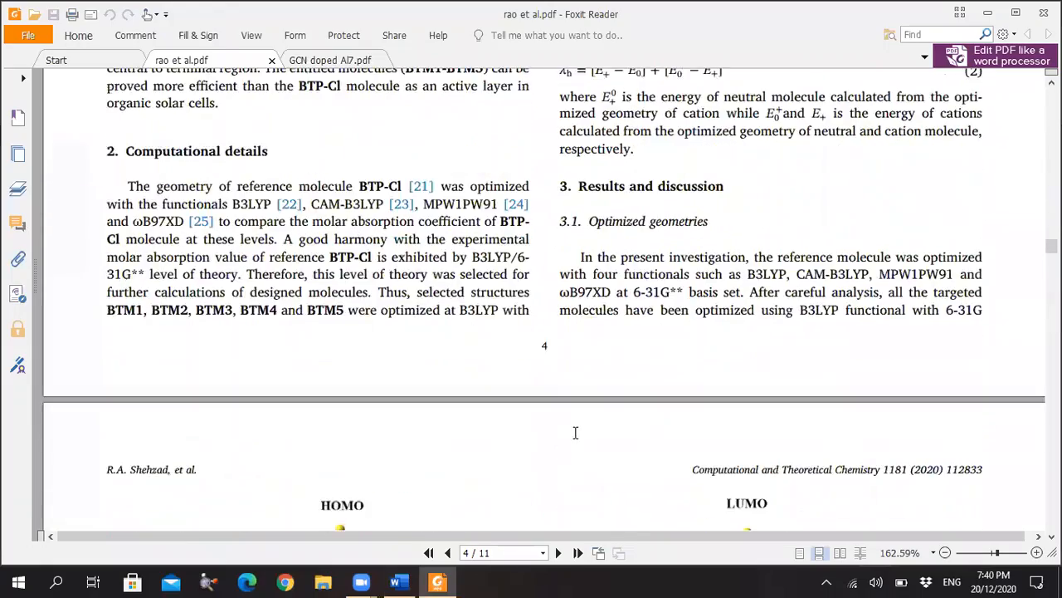
pyautogui.scroll(-10, 576, 432)
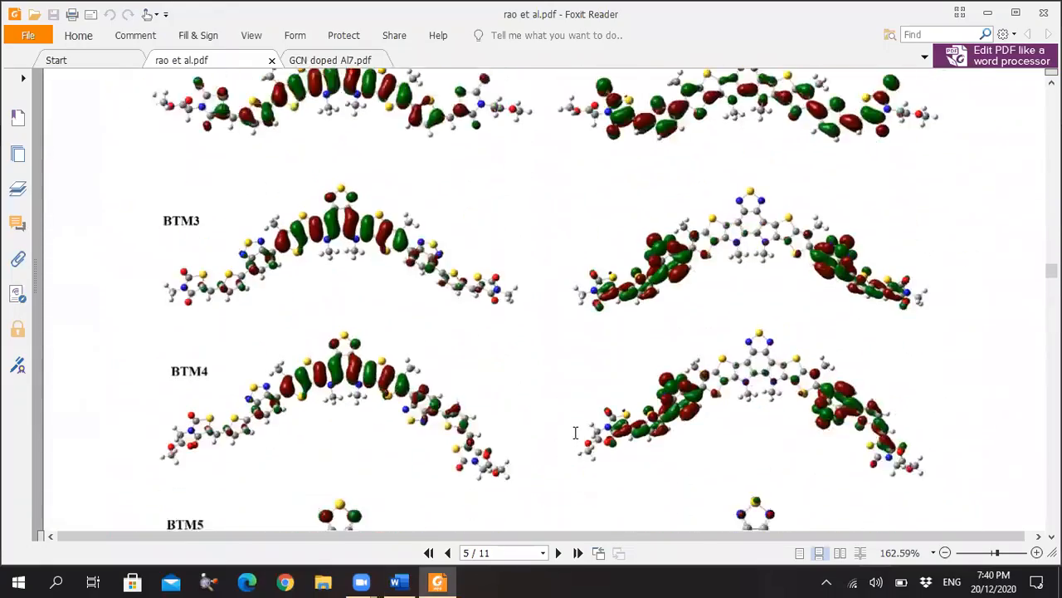
pyautogui.scroll(-12, 575, 433)
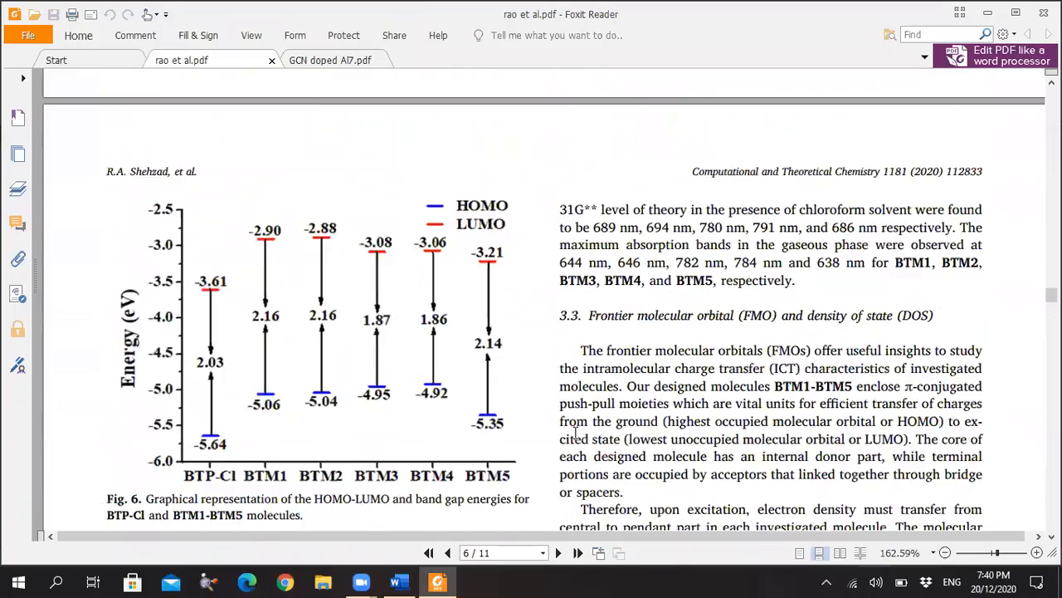
pyautogui.scroll(-4, 575, 433)
pyautogui.scroll(-6, 575, 433)
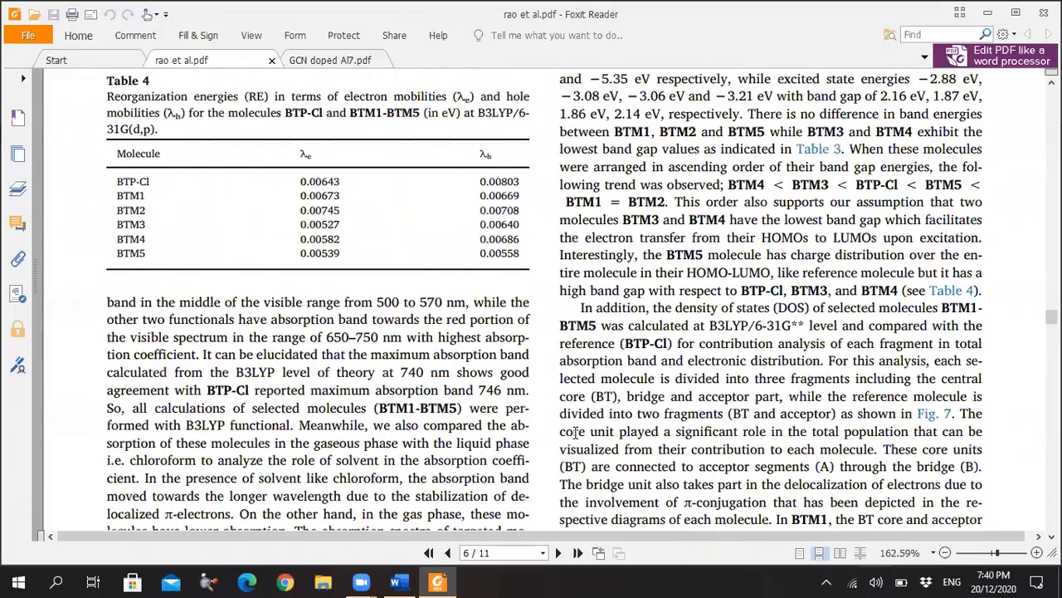
pyautogui.scroll(-5, 576, 432)
pyautogui.scroll(-10, 575, 432)
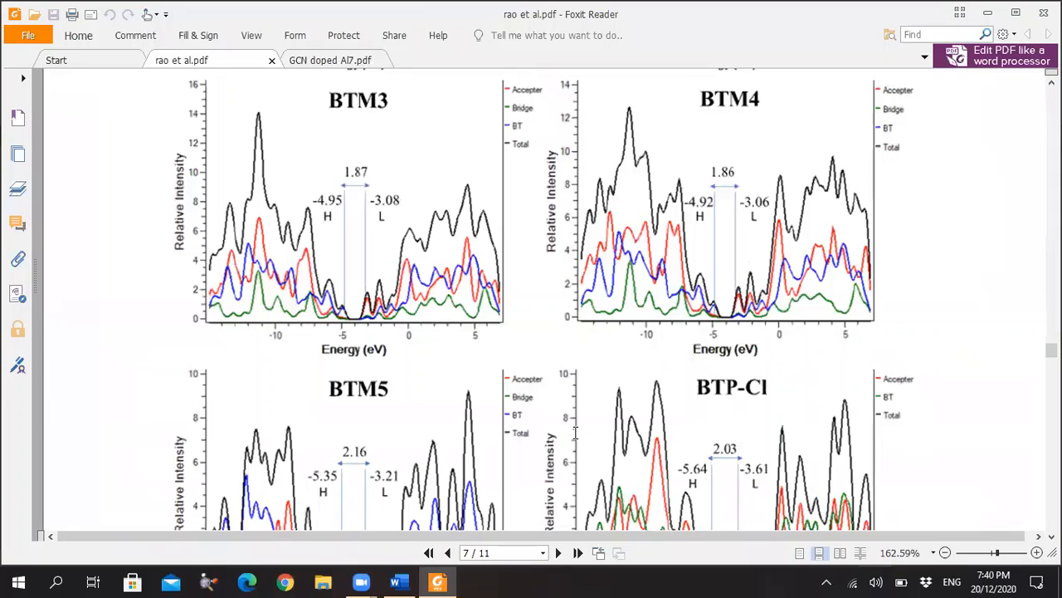
pyautogui.scroll(-4, 575, 432)
pyautogui.scroll(-10, 575, 432)
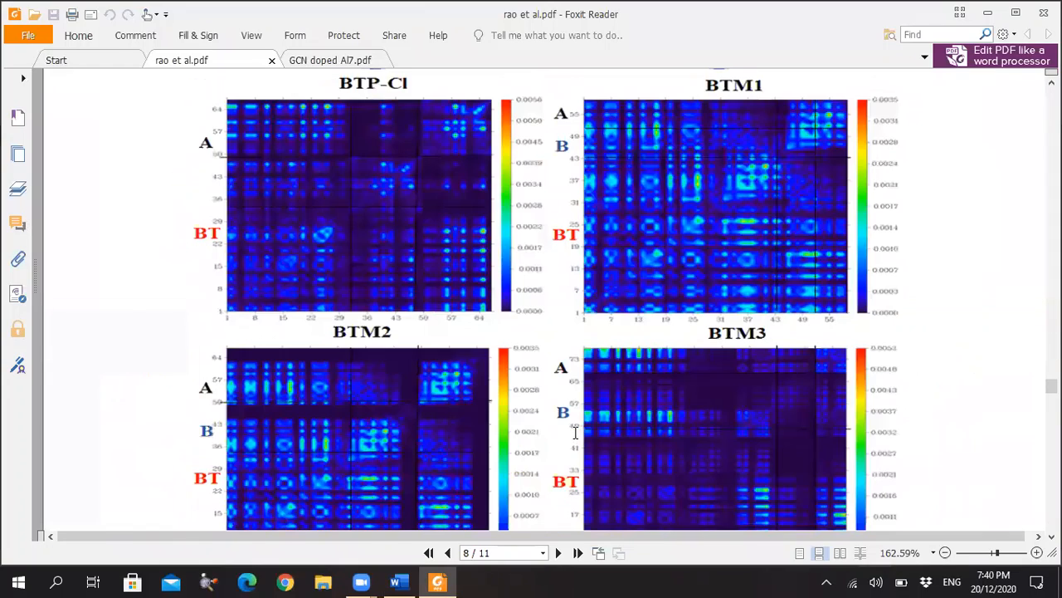
pyautogui.scroll(-10, 575, 432)
pyautogui.scroll(-5, 575, 432)
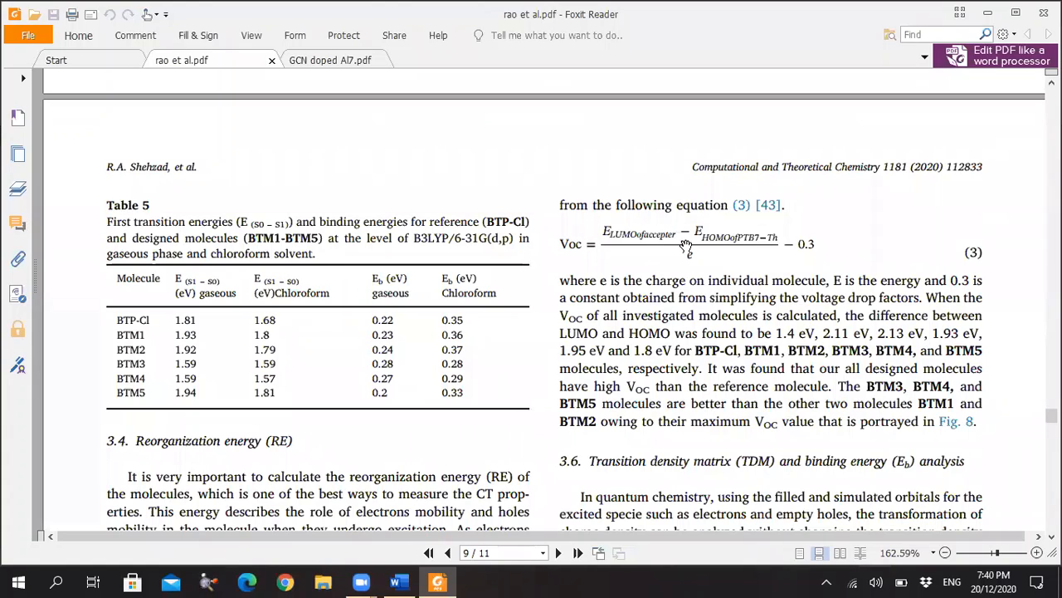
# - Switch to Word and write V with subscript OC and a normal equals sign on a new line below the energy text
pyautogui.click(402, 581)
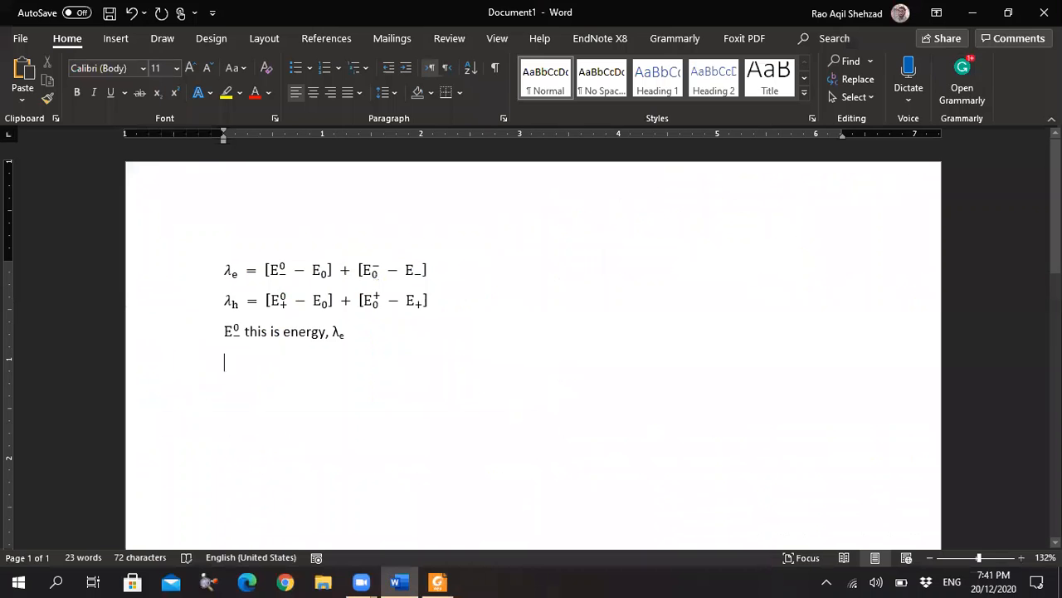
pyautogui.write('VO')
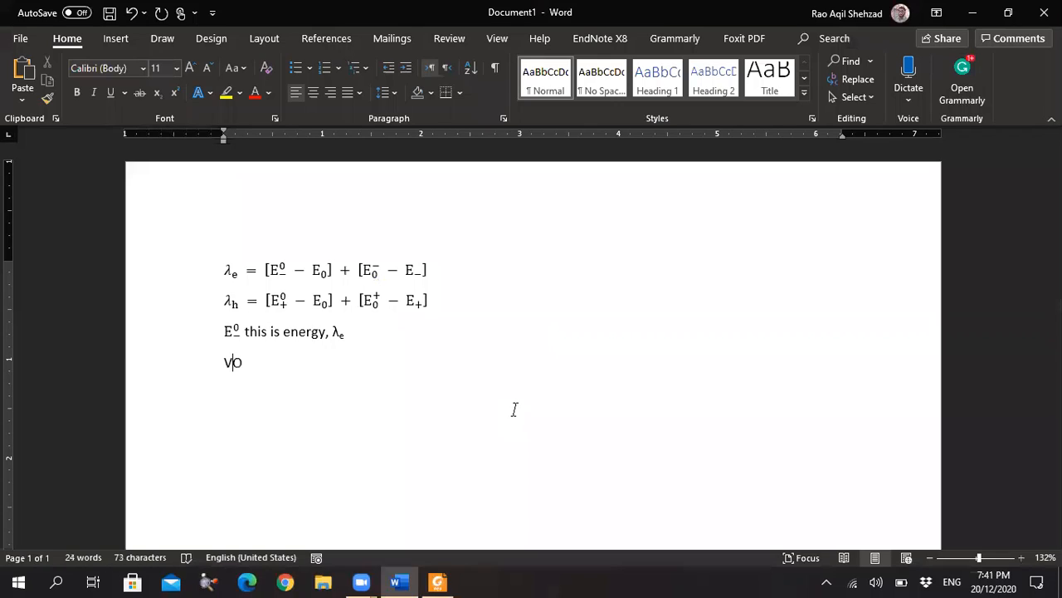
pyautogui.write('C')
pyautogui.hotkey('shift', 'Left')
pyautogui.hotkey('shift', 'Left')
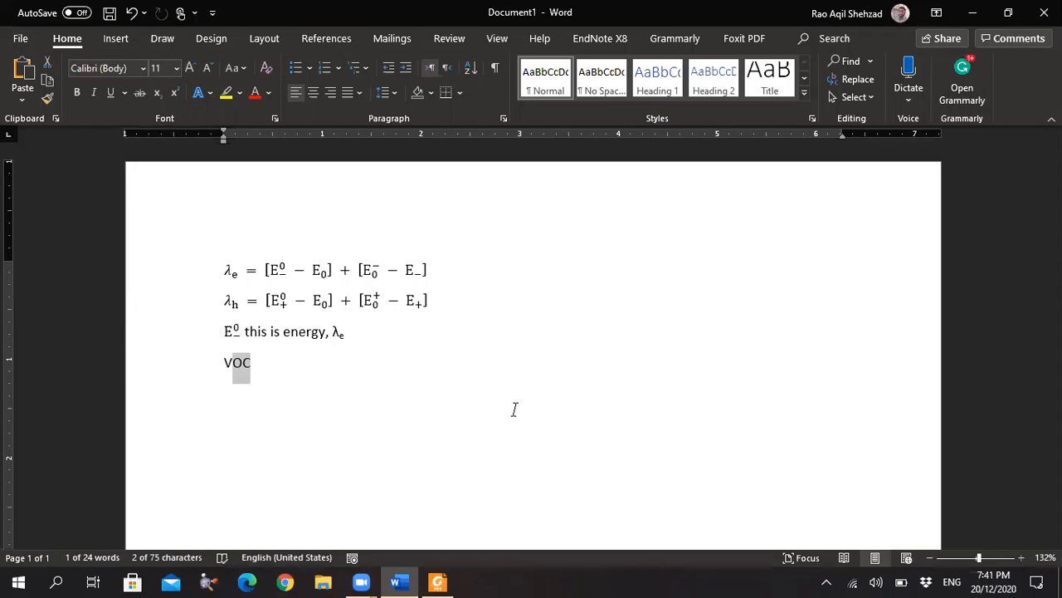
pyautogui.hotkey('ctrl', '=')
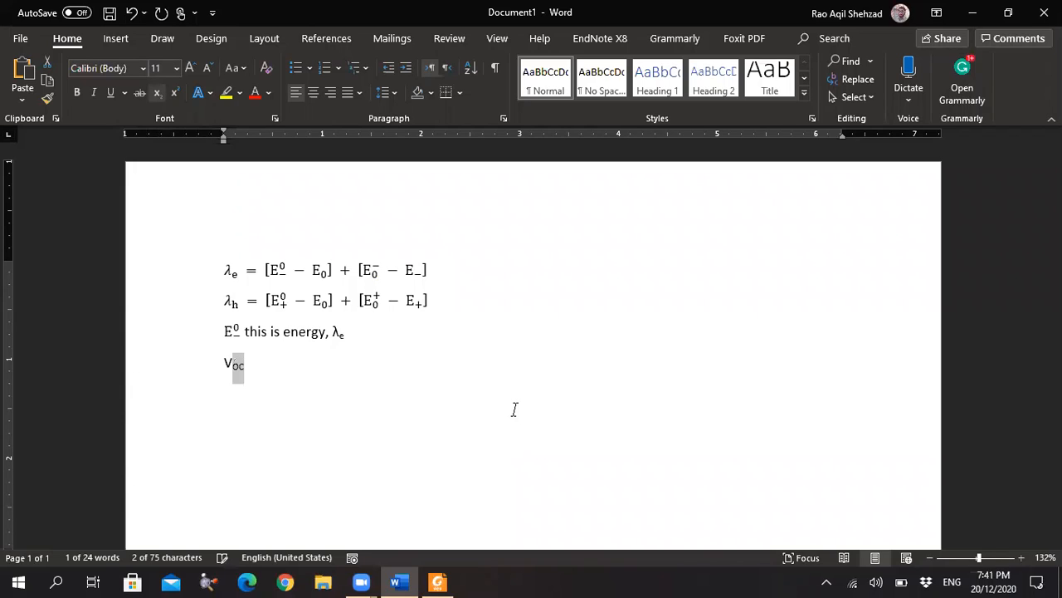
pyautogui.press('Right')
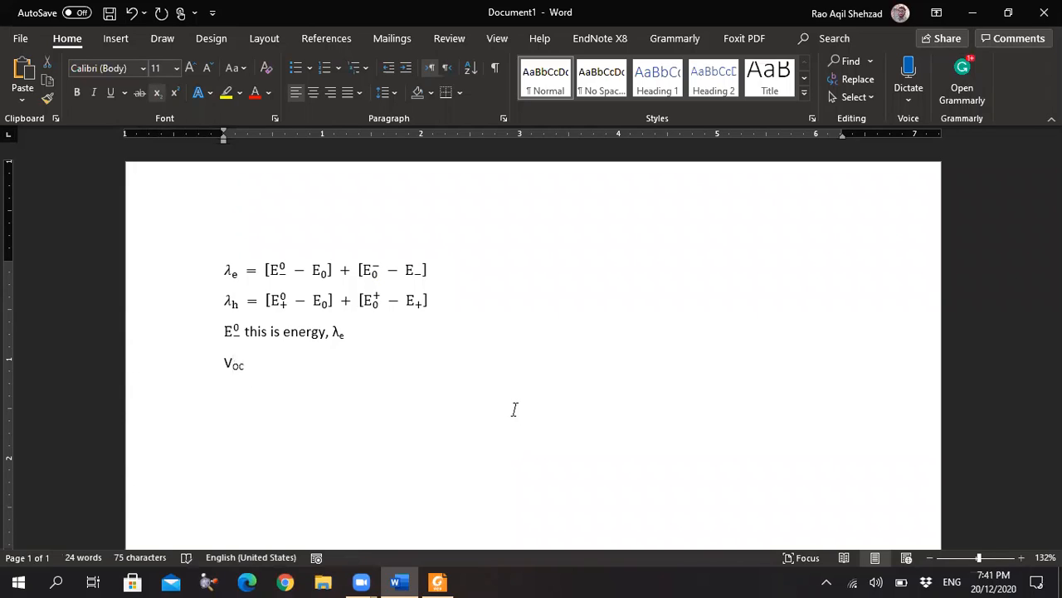
pyautogui.hotkey('ctrl', '=')
pyautogui.write('=')
# - Check equation (3) in the PDF, then insert a stacked fraction equation after "VOC =" with e as its denominator
pyautogui.click(430, 580)
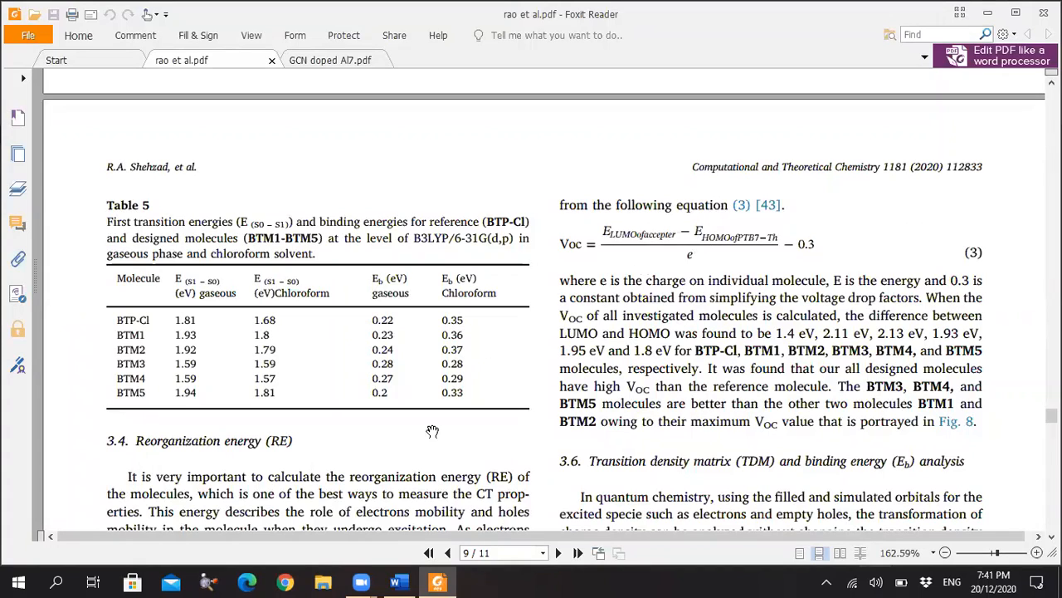
pyautogui.click(403, 581)
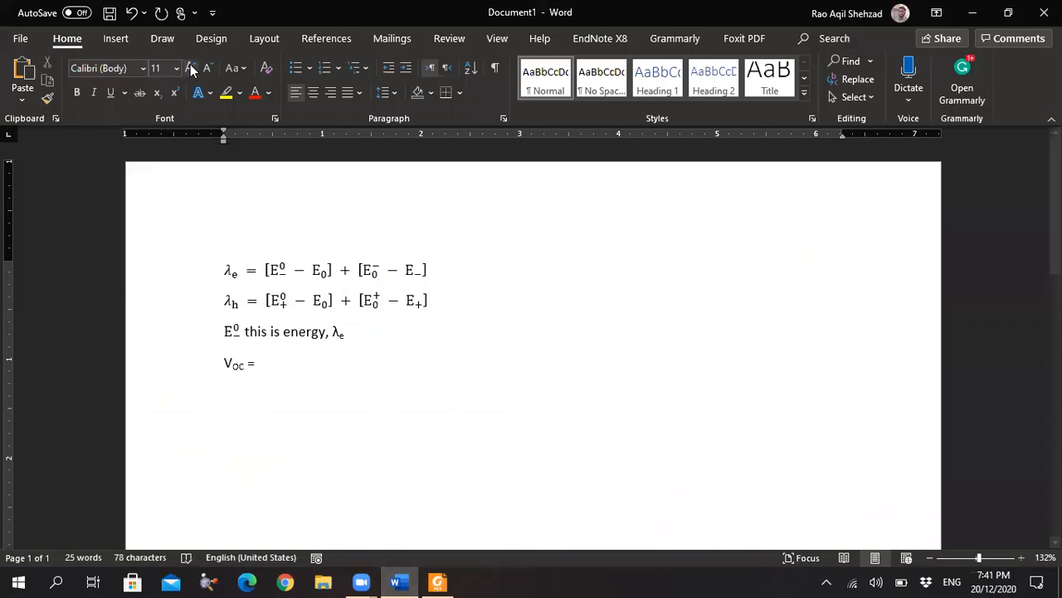
pyautogui.click(113, 39)
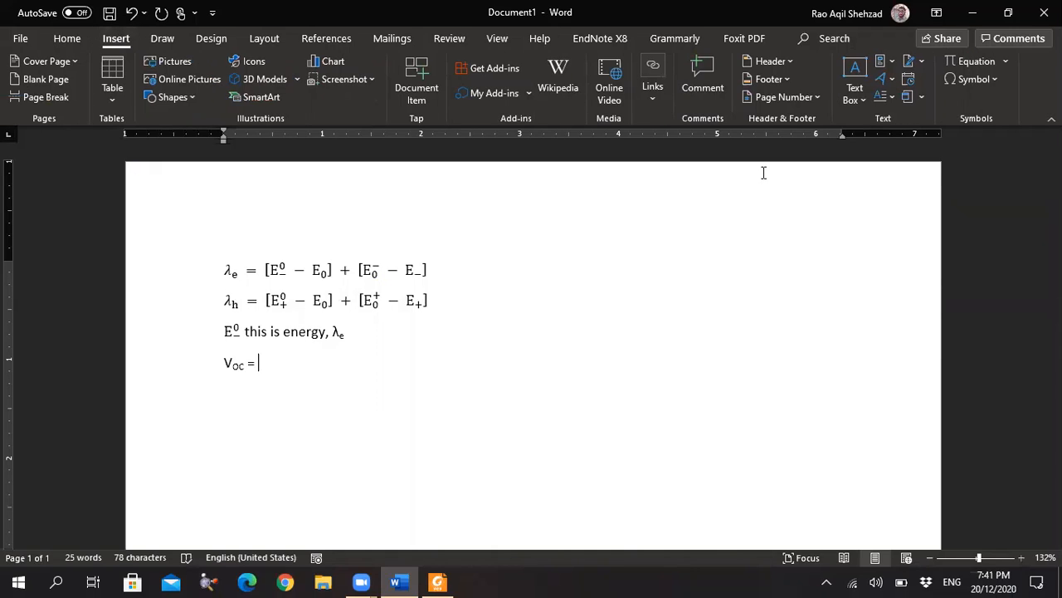
pyautogui.click(977, 62)
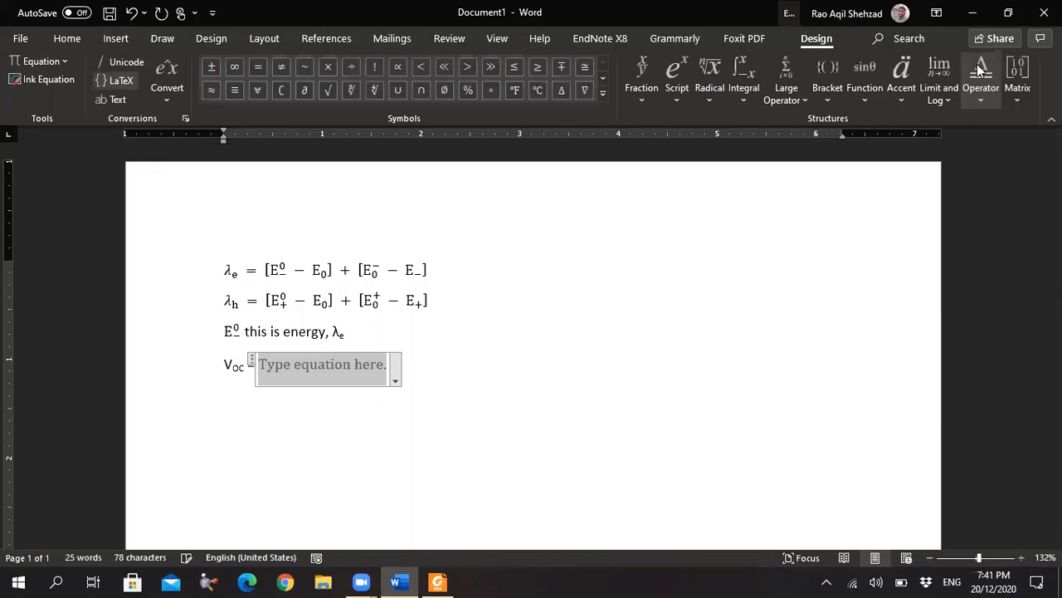
pyautogui.click(641, 79)
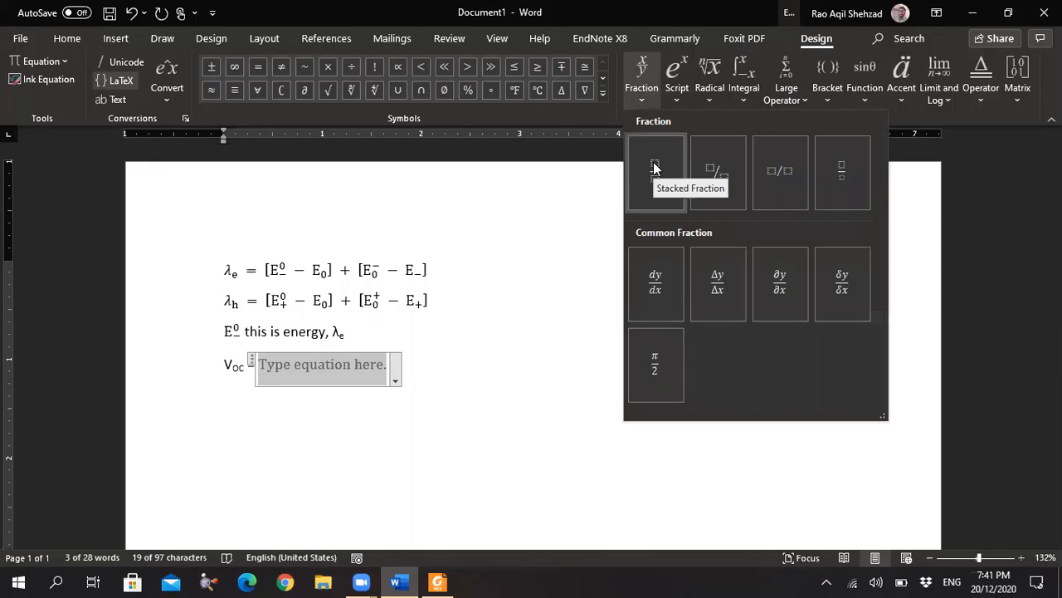
pyautogui.click(655, 169)
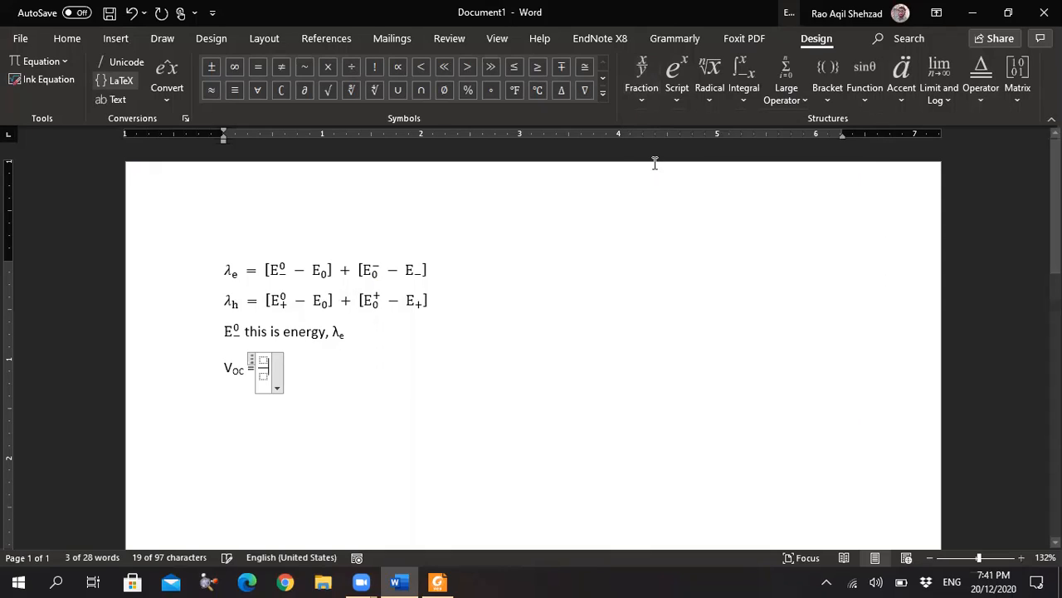
pyautogui.click(263, 374)
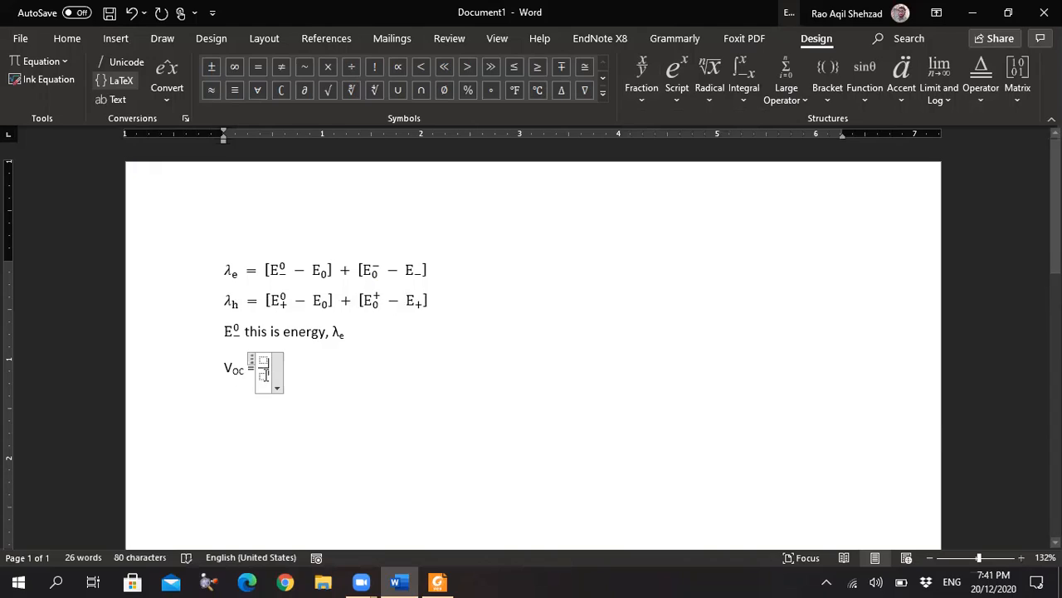
pyautogui.write('e')
# - Compare with equation (3) in the PDF and insert an empty subscript structure in the numerator of the VOC fraction
pyautogui.click(1008, 12)
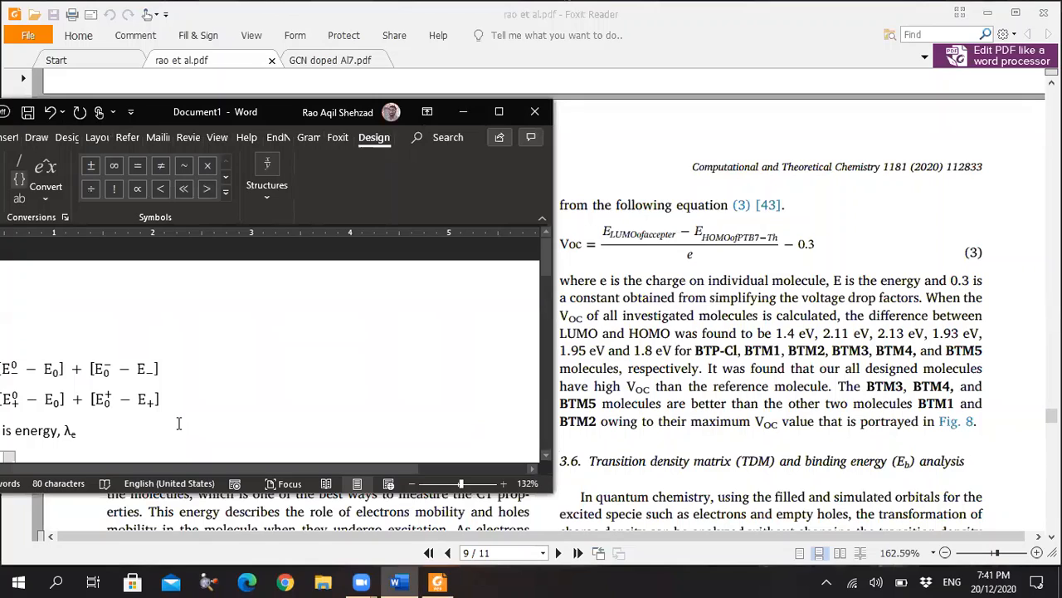
pyautogui.moveTo(180, 469); pyautogui.dragTo(110, 469)
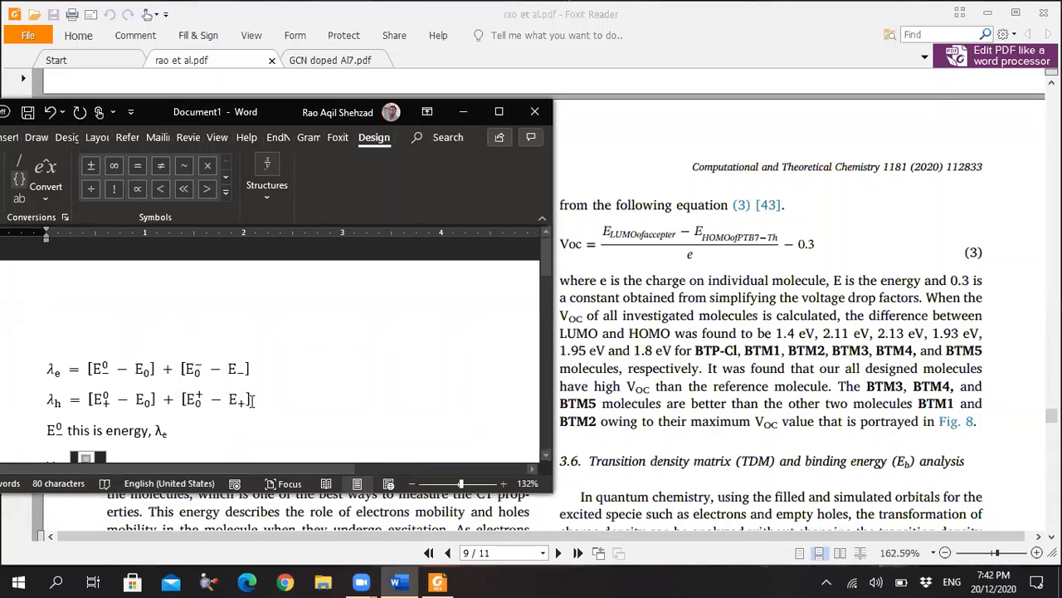
pyautogui.scroll(-4, 250, 401)
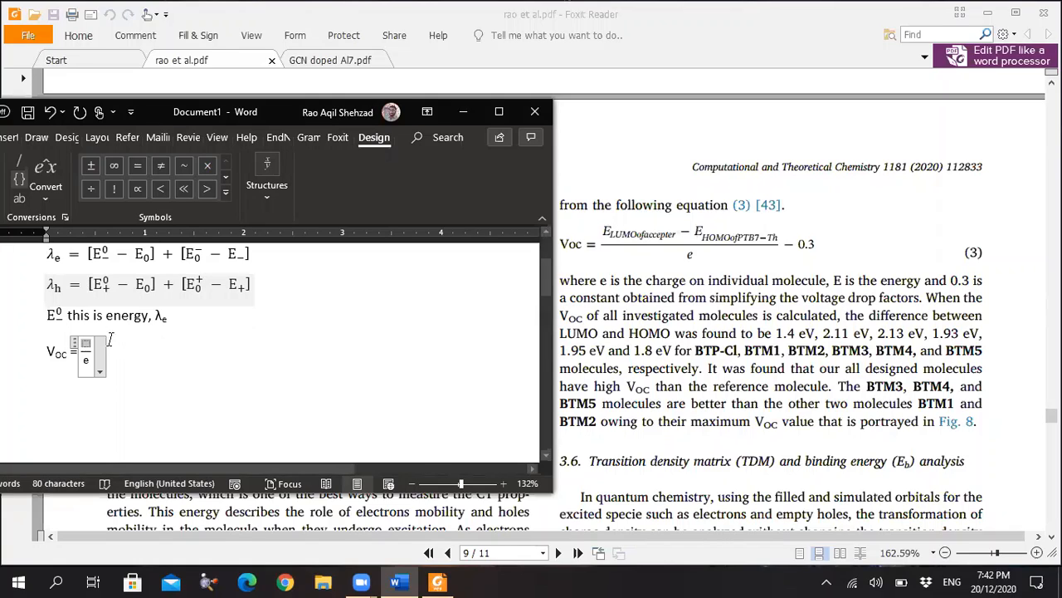
pyautogui.click(499, 111)
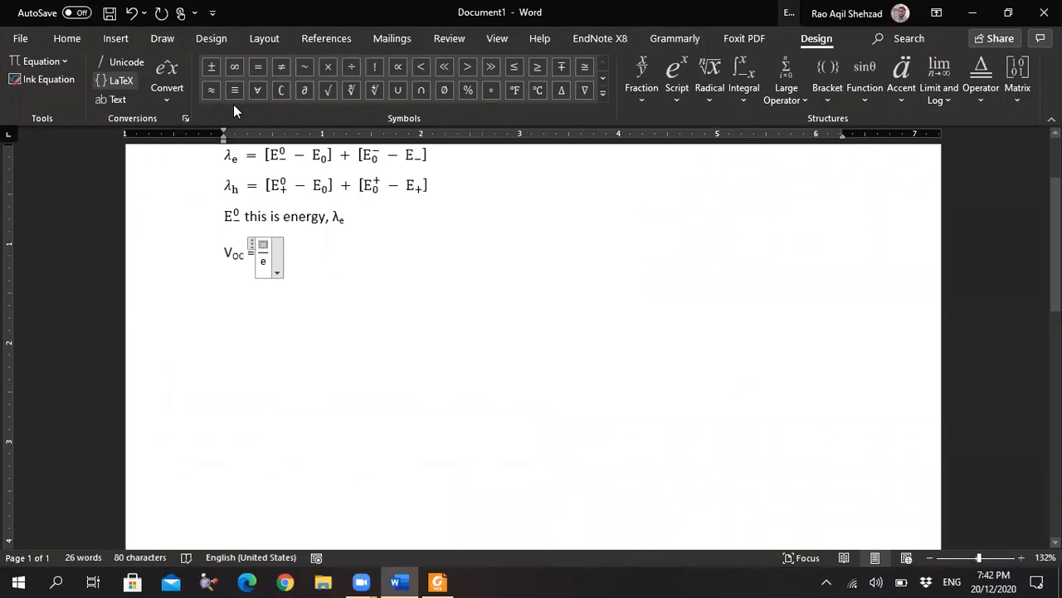
pyautogui.click(679, 88)
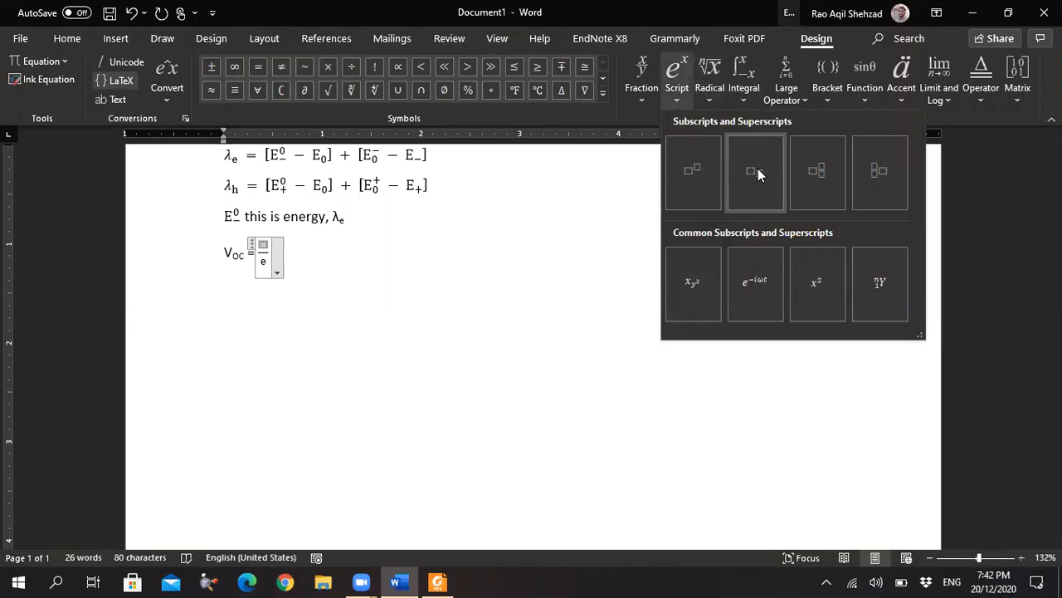
pyautogui.click(758, 168)
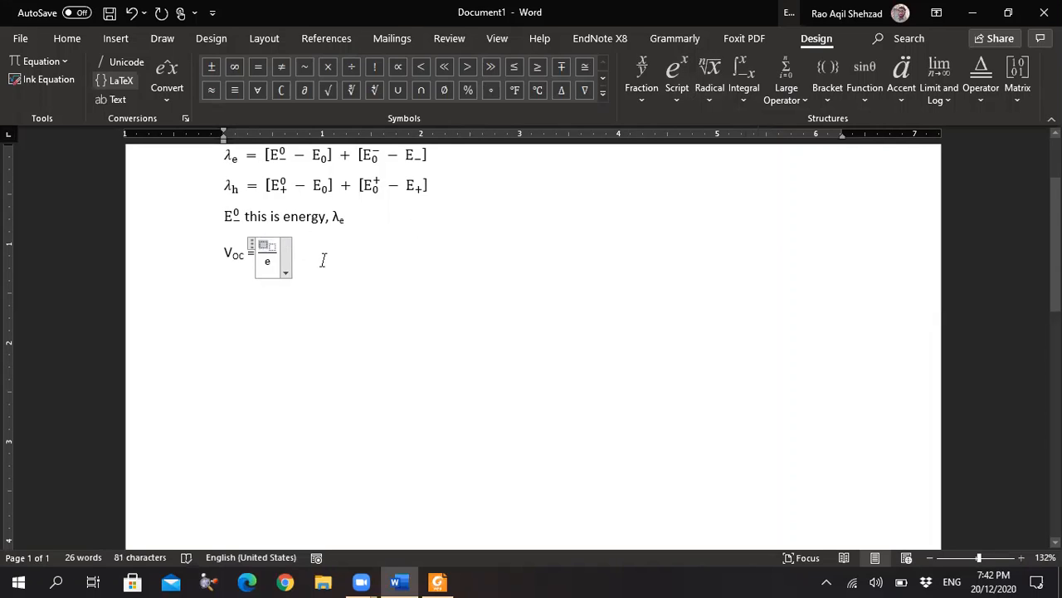
pyautogui.hotkey('alt', 'Tab')
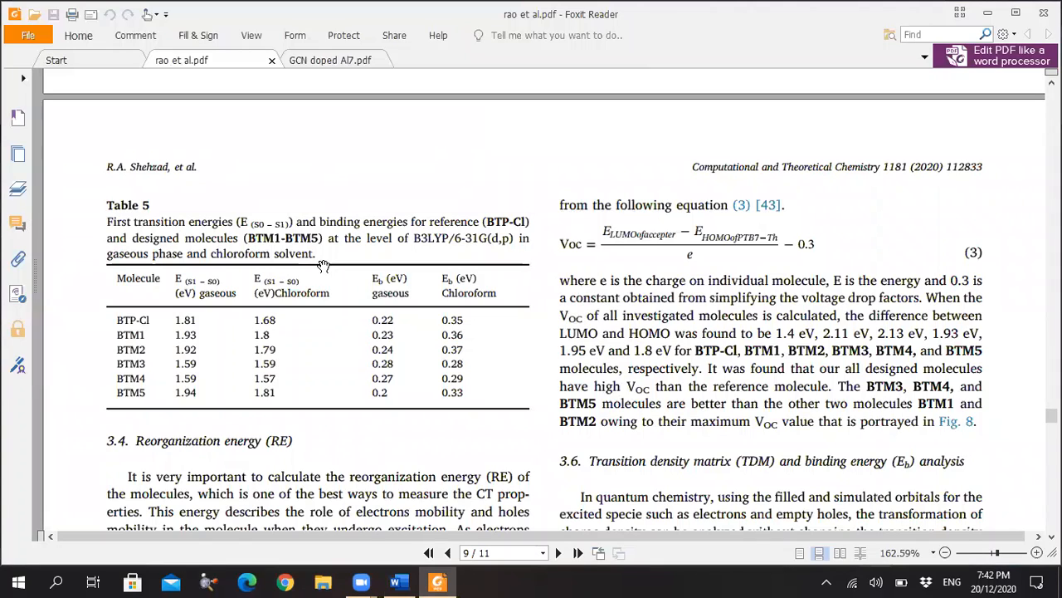
# - Switch to Word and fill the numerator's subscript structure with E and the subscript "LUMO of acceptor", checking against equation (3) in the PDF
pyautogui.hotkey('alt', 'Tab')
pyautogui.write('E')
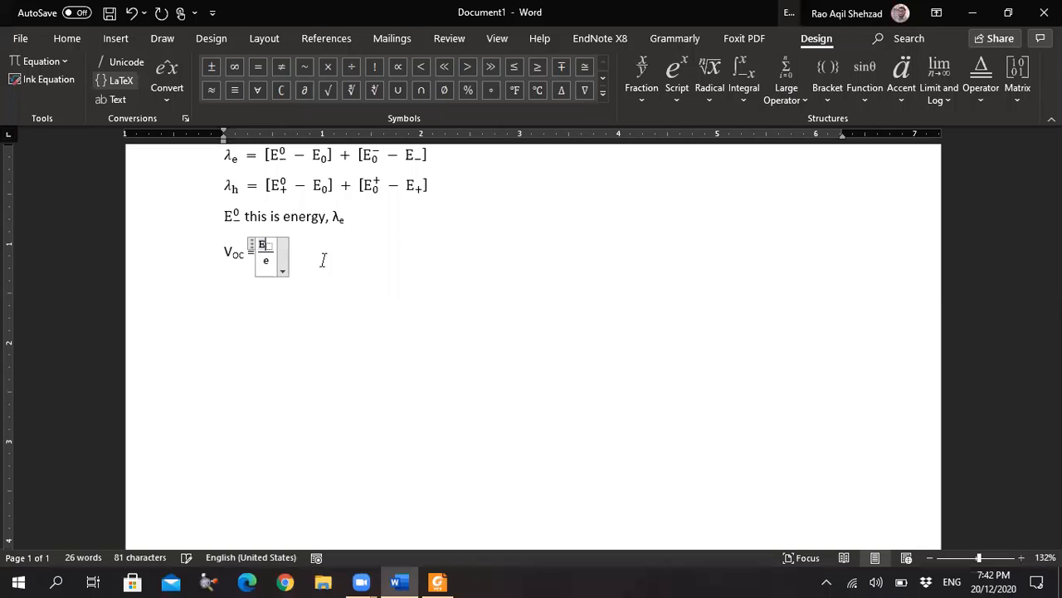
pyautogui.press('Right')
pyautogui.hotkey('alt', 'Tab')
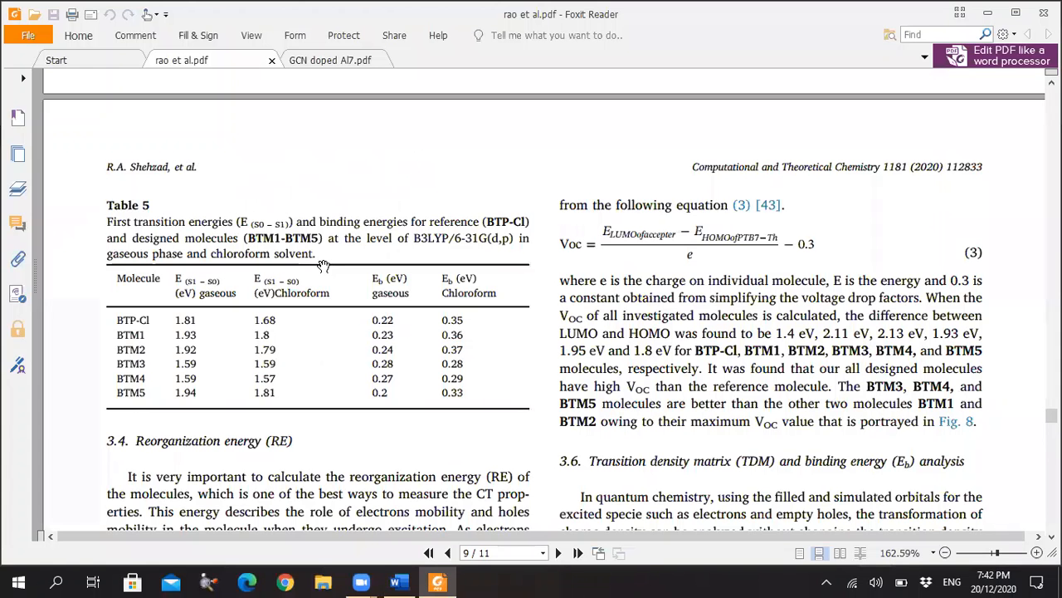
pyautogui.hotkey('alt', 'Tab')
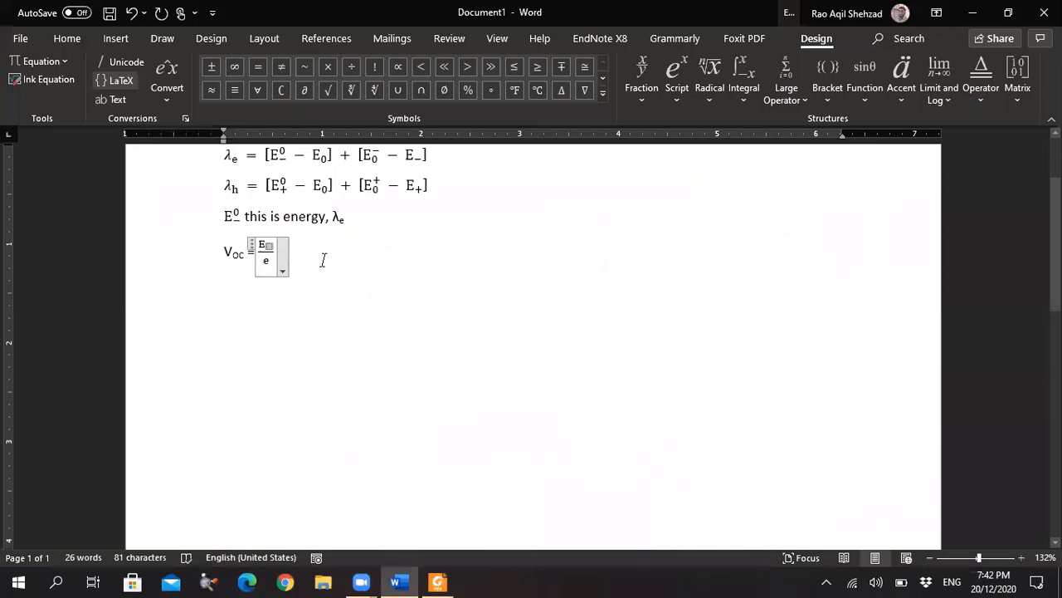
pyautogui.write('LU')
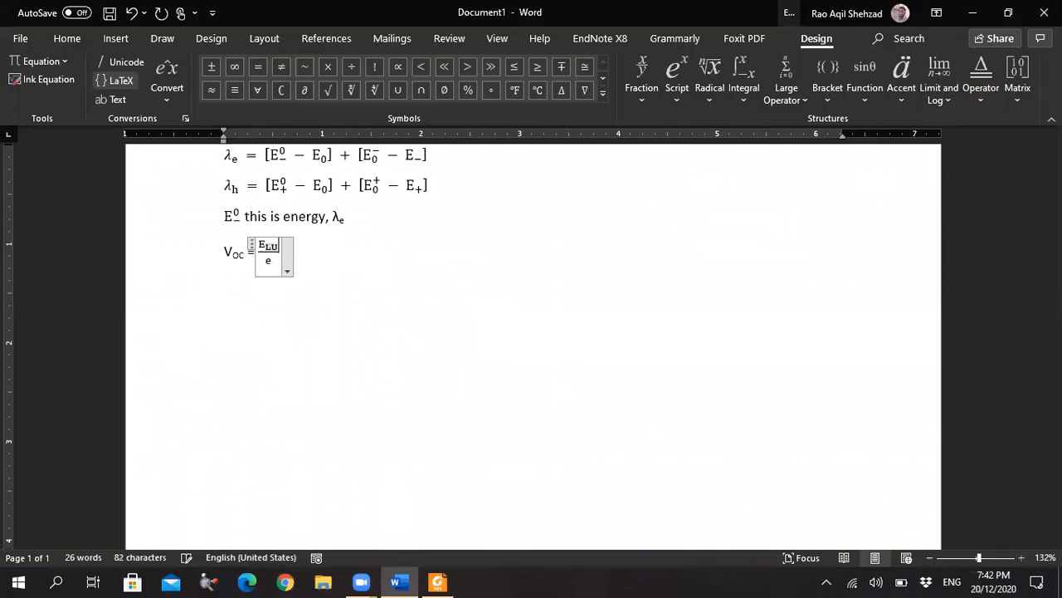
pyautogui.write('MO of')
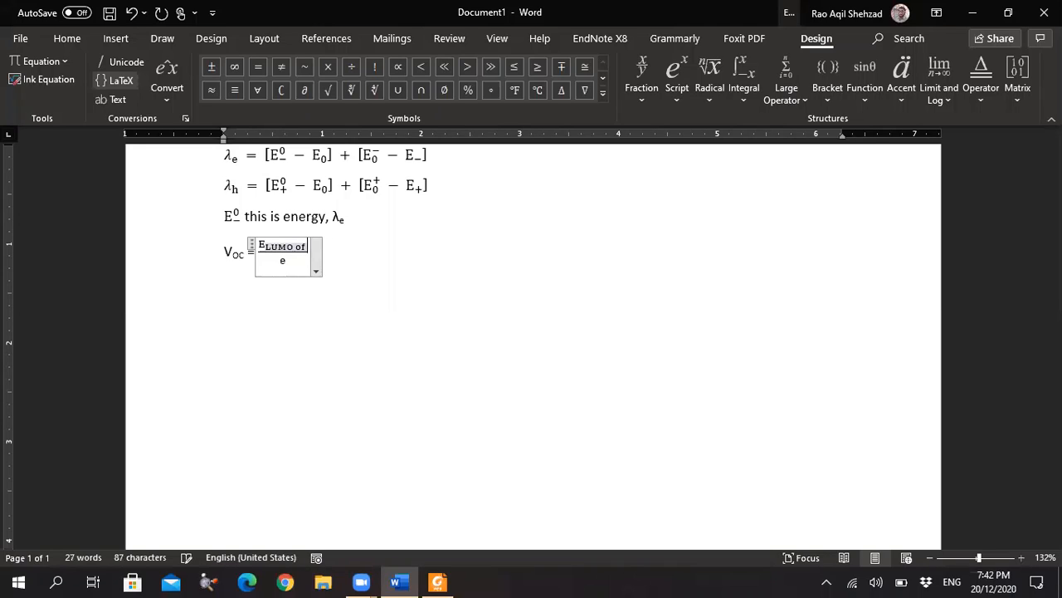
pyautogui.write(' acceptor')
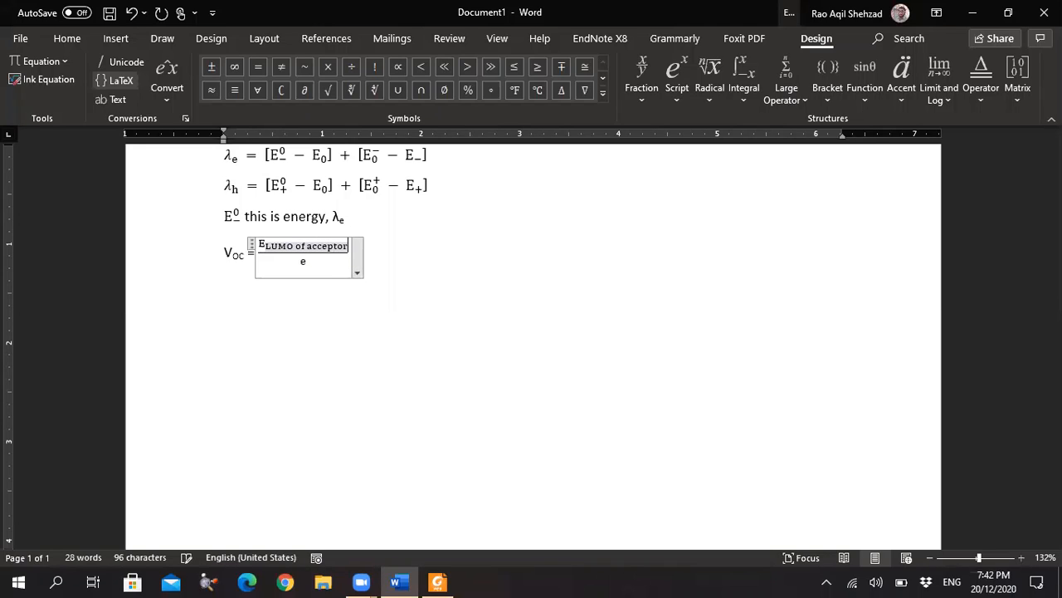
pyautogui.press('Right')
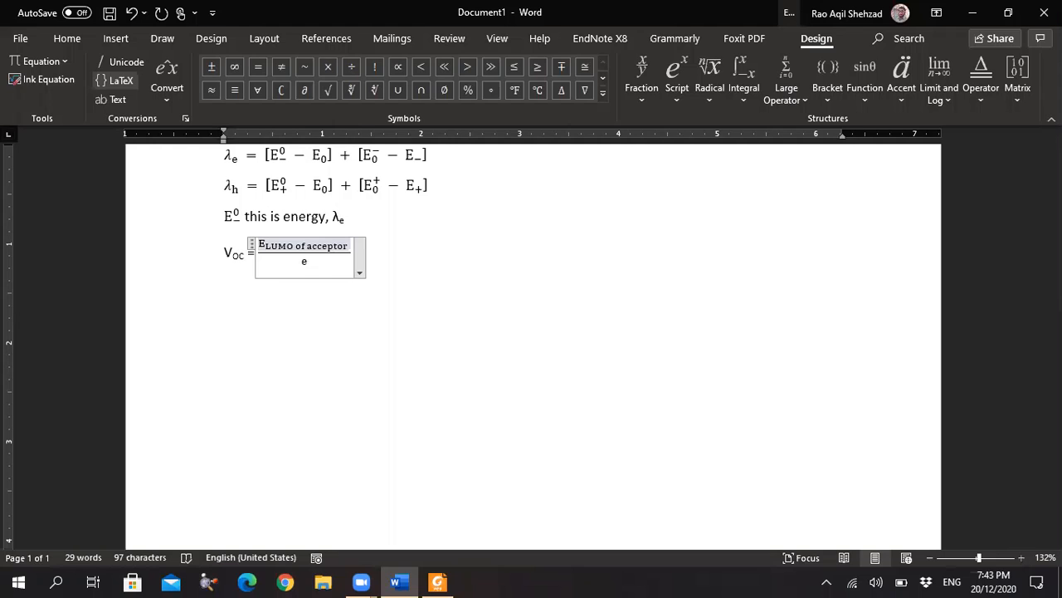
# - Check equation (3) in the PDF, then insert a minus sign symbol after the LUMO term in the VOC numerator
pyautogui.hotkey('alt', 'Tab')
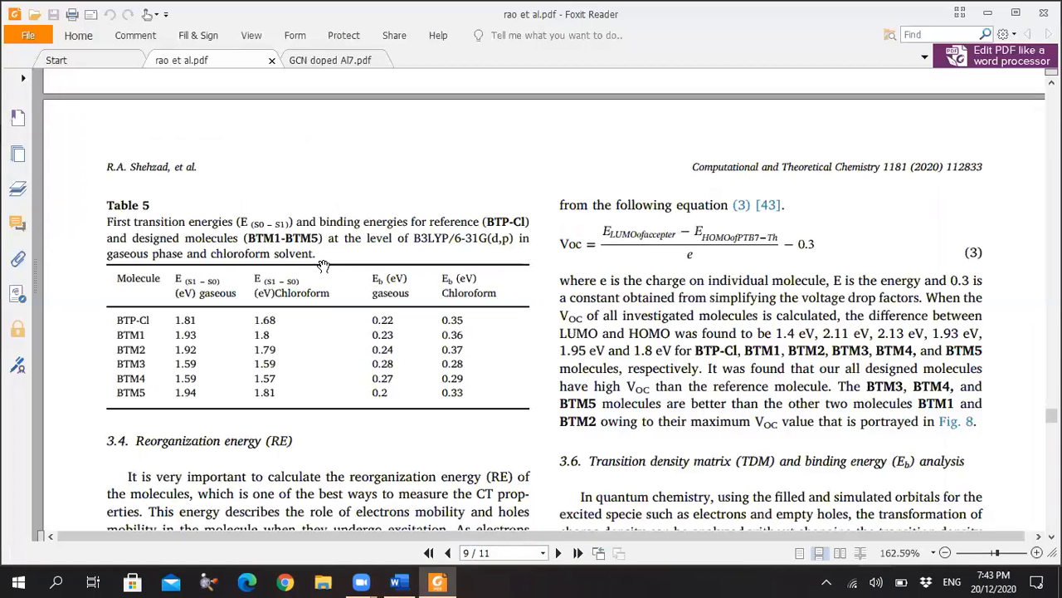
pyautogui.hotkey('alt', 'Tab')
pyautogui.write('=')
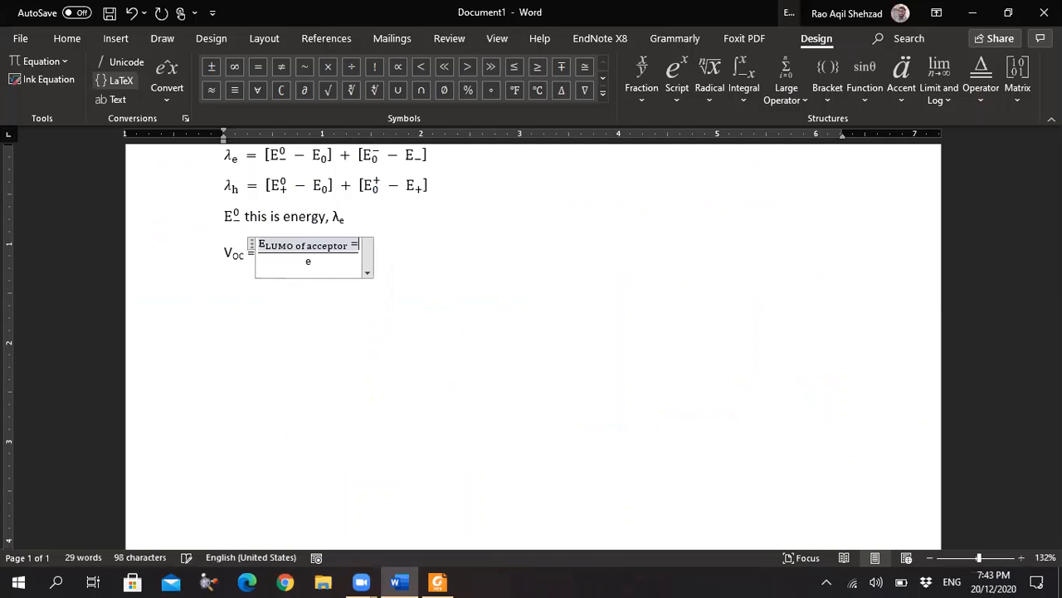
pyautogui.press('BackSpace')
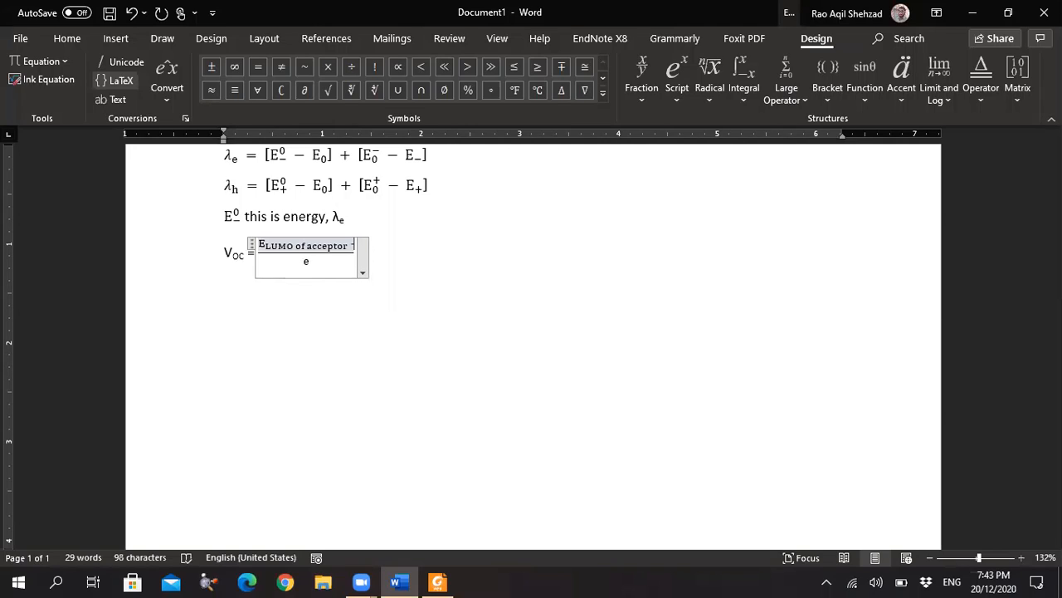
pyautogui.press('BackSpace')
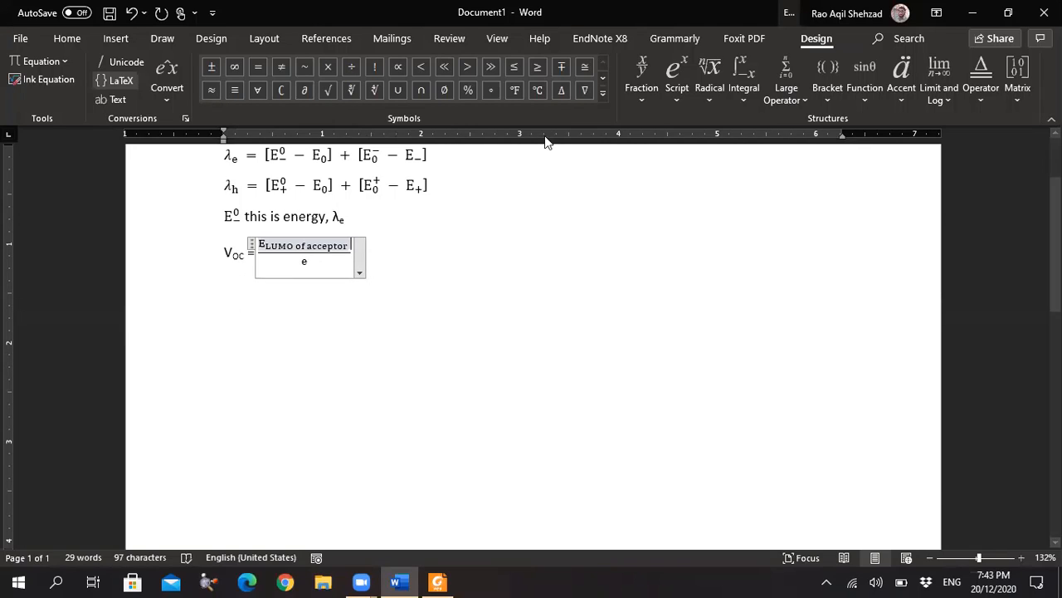
pyautogui.click(602, 93)
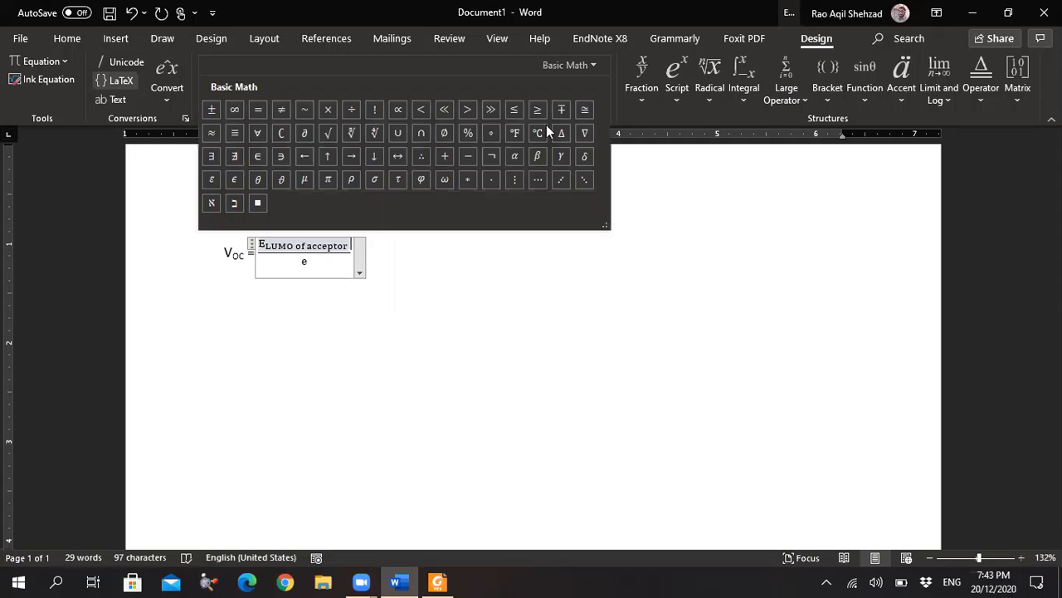
pyautogui.click(470, 156)
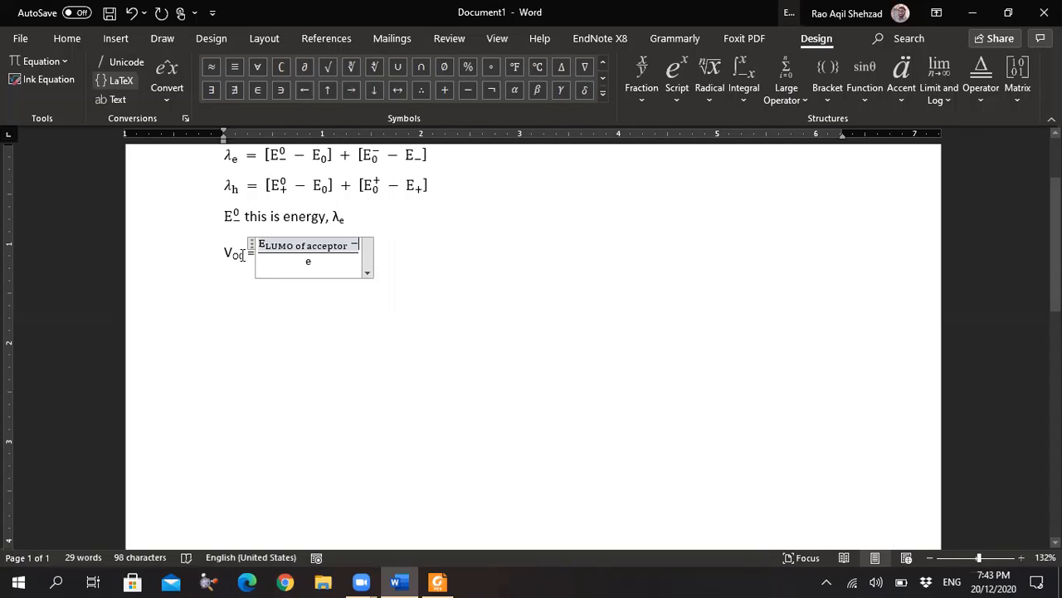
# - Duplicate the "E LUMO of acceptor" term after the minus sign in the numerator
pyautogui.moveTo(260, 245)
pyautogui.mouseDown()
pyautogui.moveTo(347, 246)
pyautogui.moveTo(263, 251)
pyautogui.mouseUp()
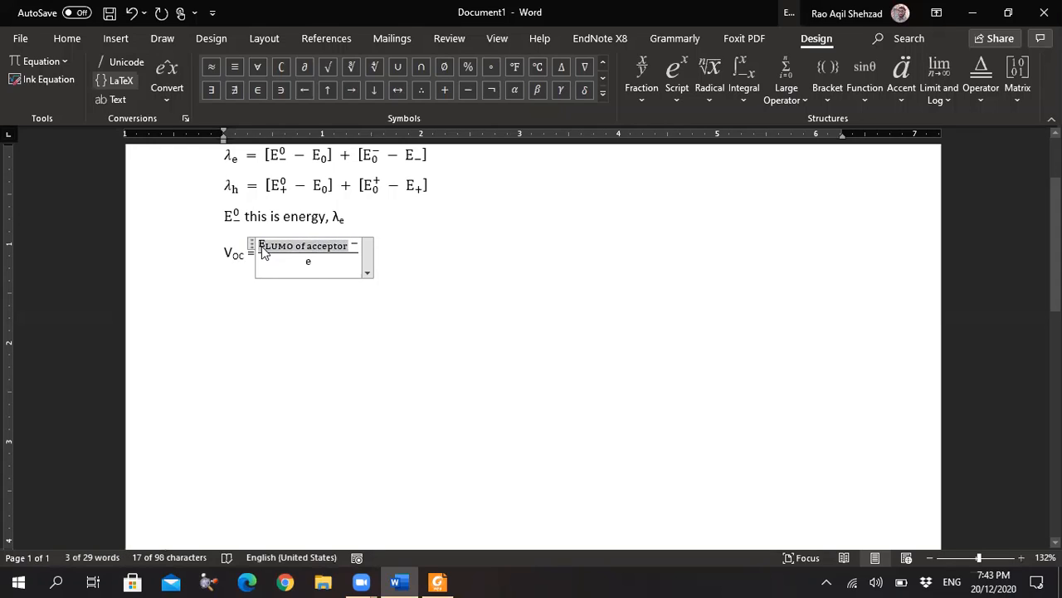
pyautogui.click(352, 245)
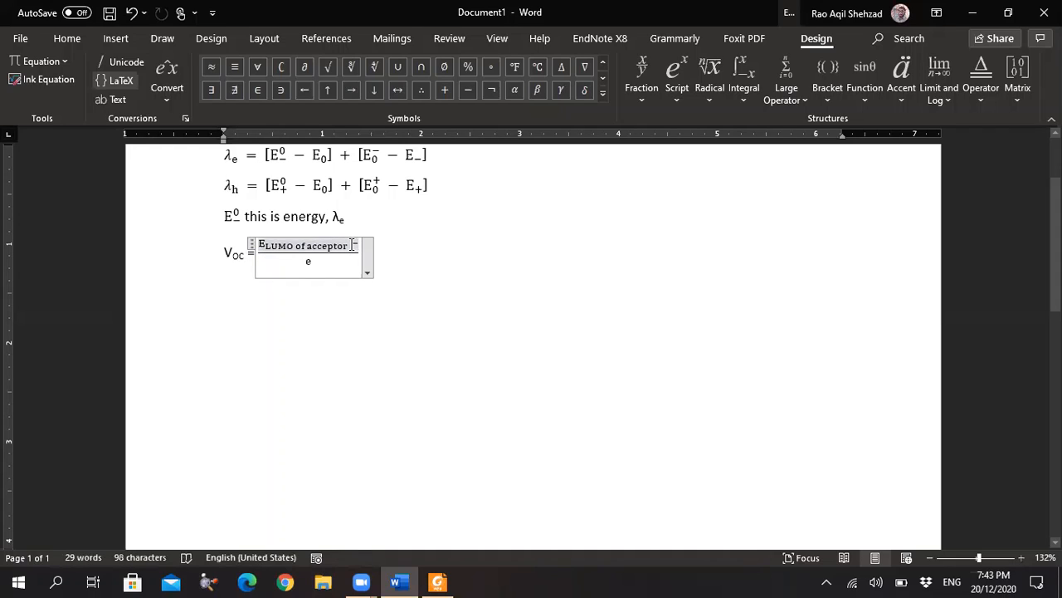
pyautogui.write('-')
pyautogui.write('ELUMO of acceptor')
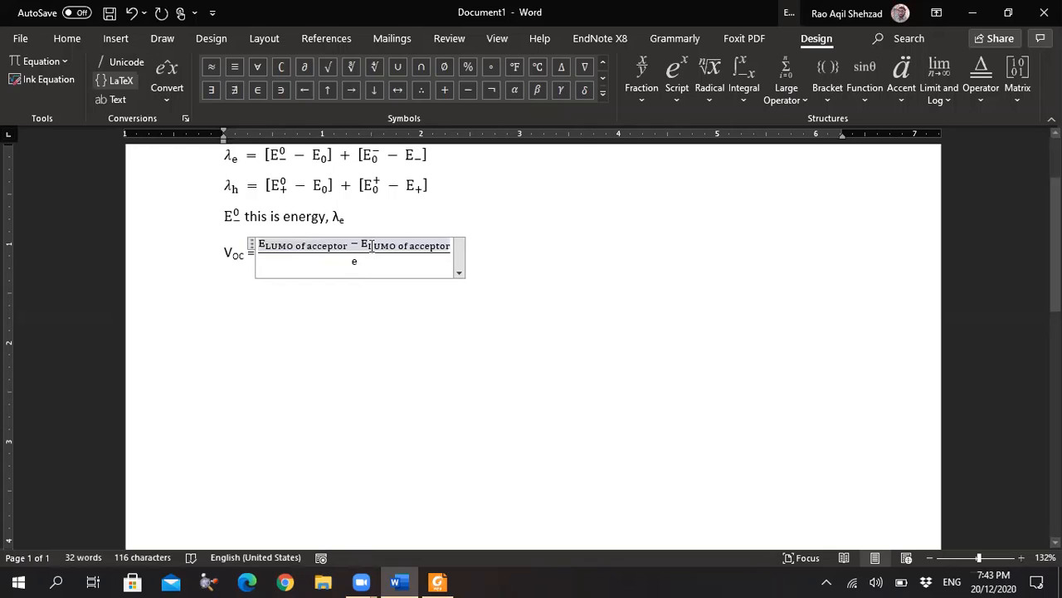
# - Change LUMO to HOMO in the subscript of the numerator's second term
pyautogui.click(371, 247)
pyautogui.doubleClick(372, 246)
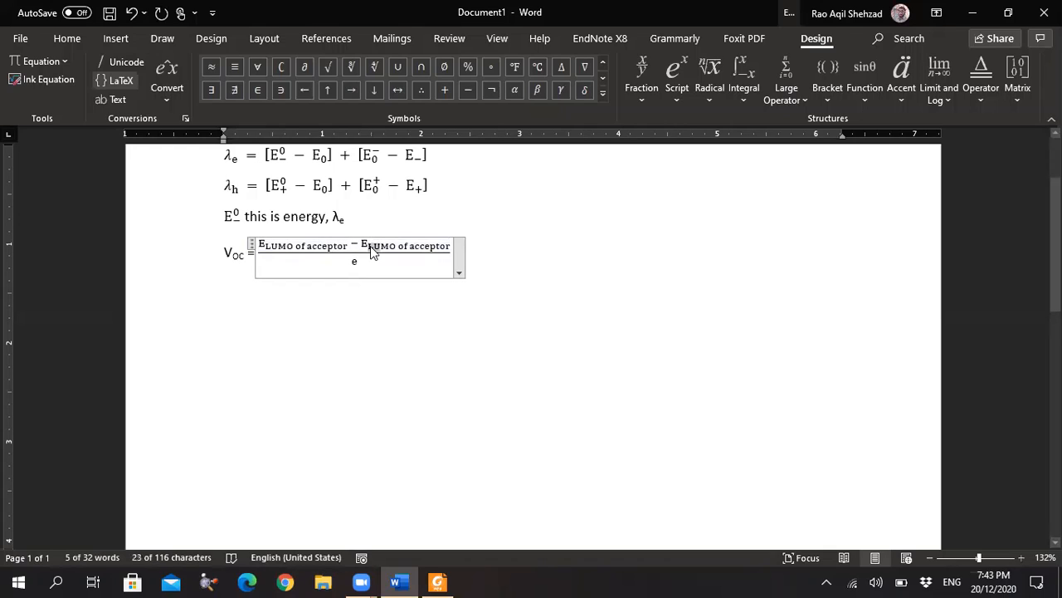
pyautogui.press('Delete')
pyautogui.press('Delete')
pyautogui.write('HO')
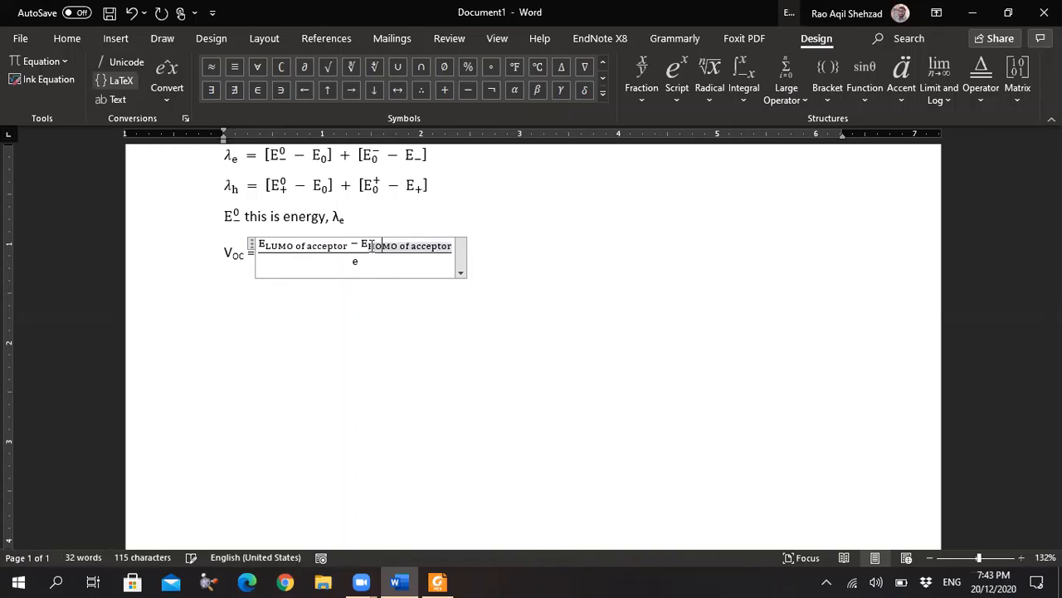
# - Check the second term of equation (3) in the PDF, then replace "acceptor" with "PTB7-Th" in the HOMO subscript
pyautogui.hotkey('alt', 'Tab')
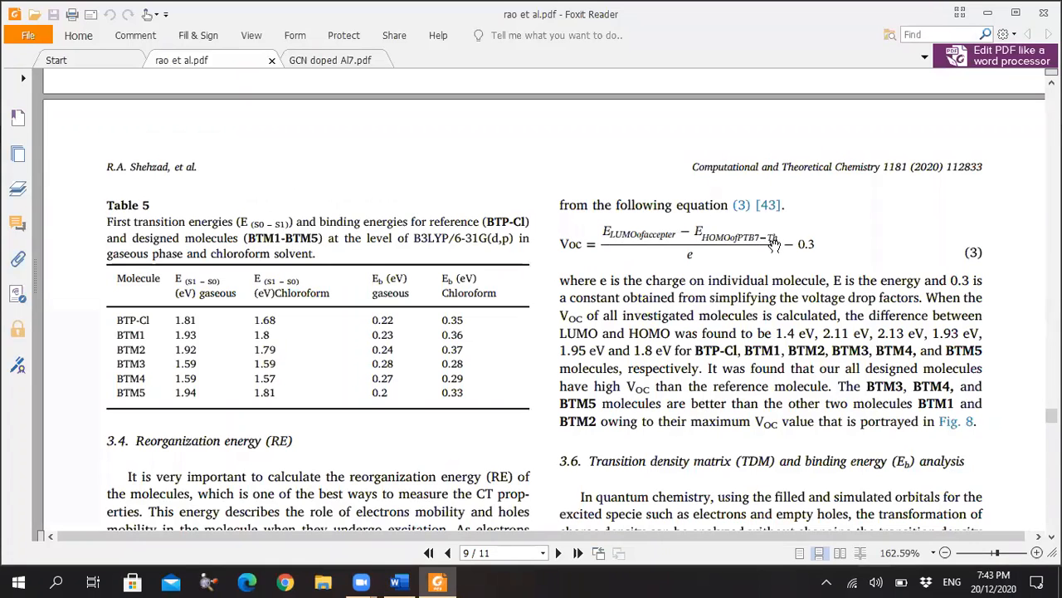
pyautogui.hotkey('alt', 'Tab')
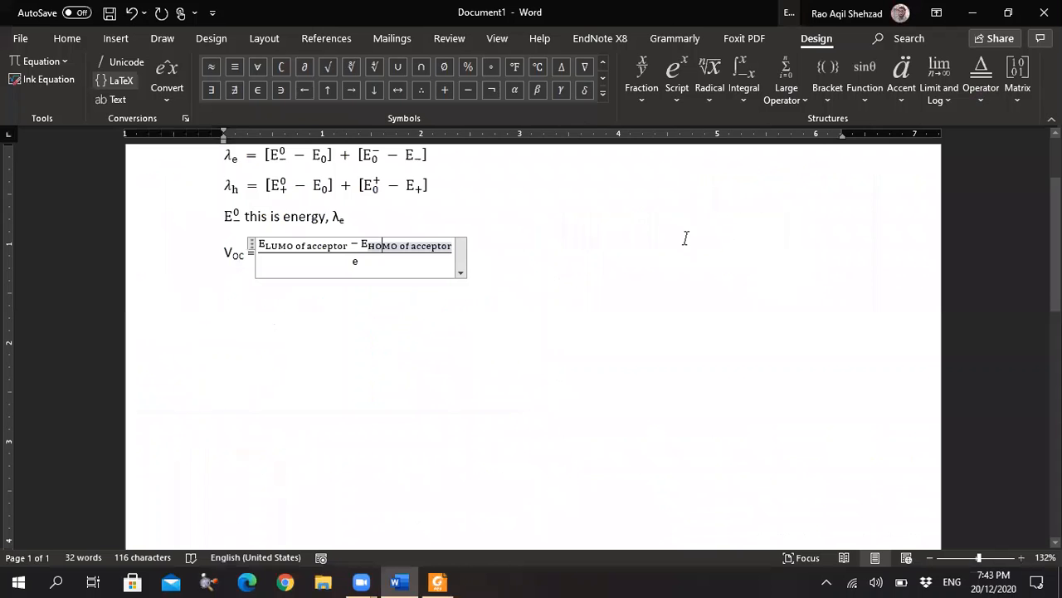
pyautogui.press('Right')
pyautogui.press('Right')
pyautogui.hotkey('shift', 'Right')
pyautogui.hotkey('shift', 'Right')
pyautogui.hotkey('shift', 'Right')
pyautogui.hotkey('shift', 'Right')
pyautogui.hotkey('shift', 'Right')
pyautogui.hotkey('shift', 'Right')
pyautogui.hotkey('shift', 'Right')
pyautogui.hotkey('shift', 'Right')
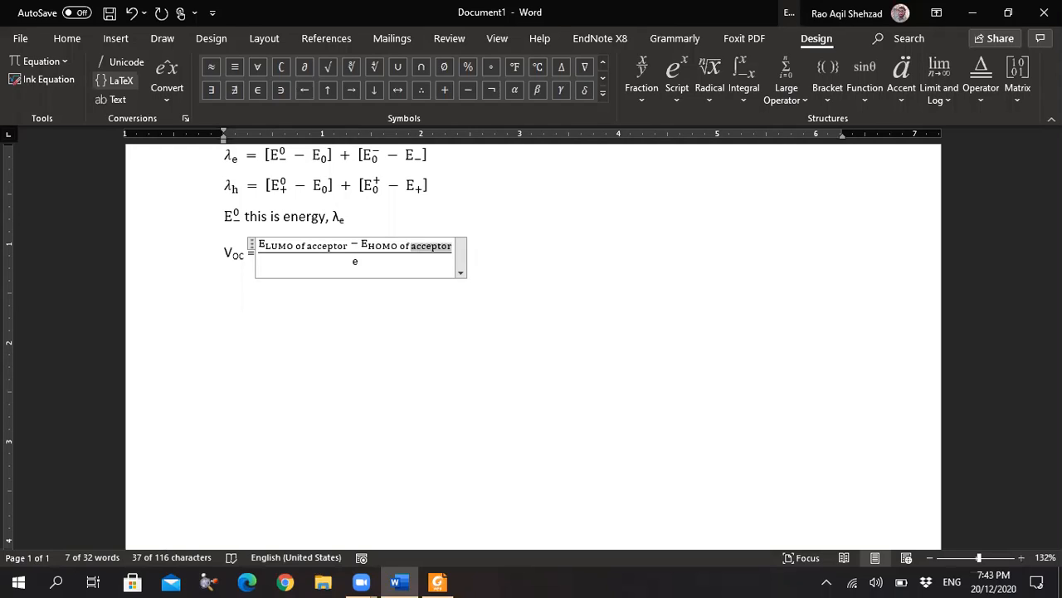
pyautogui.write('PTB')
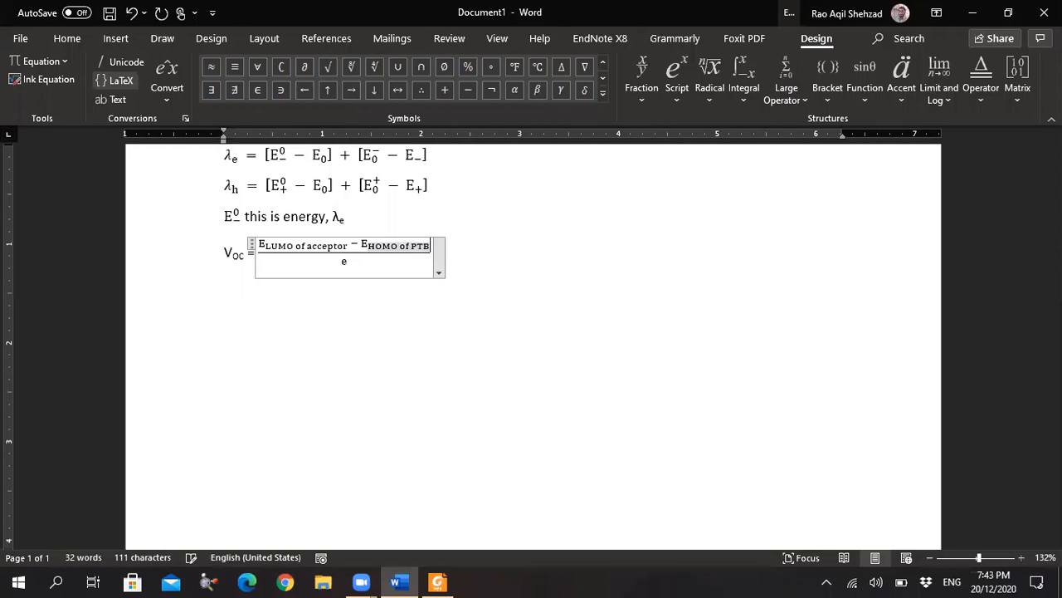
pyautogui.write('7-T')
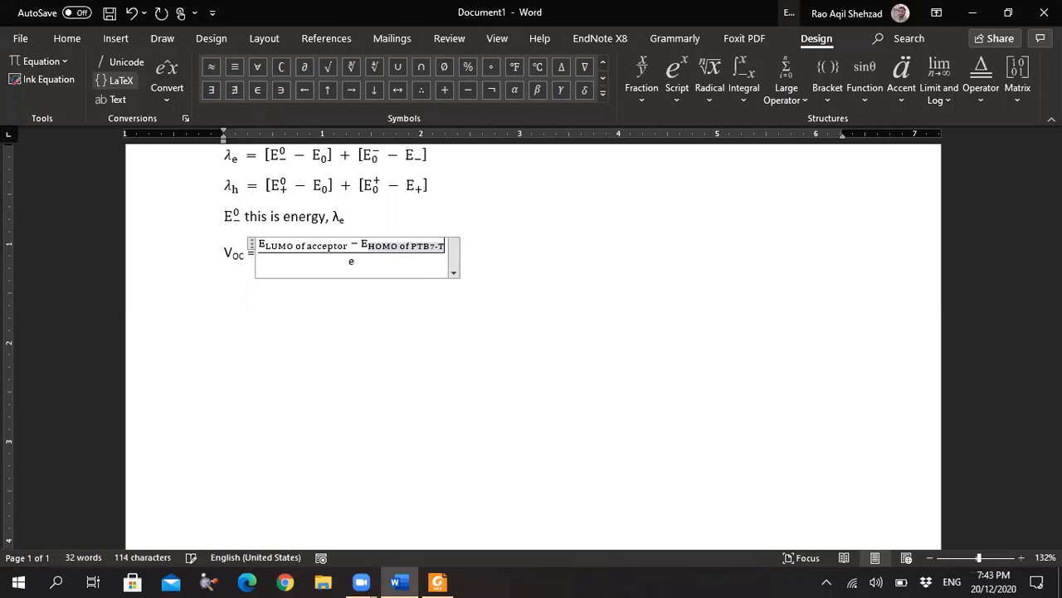
pyautogui.write('h')
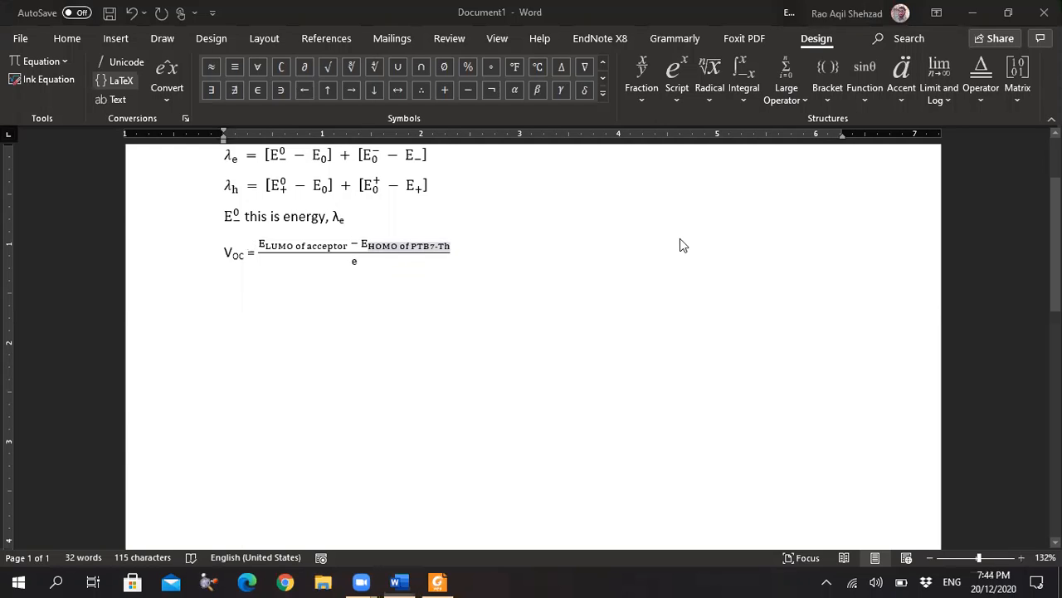
# - Compare with equation (3) in the PDF, add "− 0.3" after the VOC fraction, and leave the equation
pyautogui.hotkey('alt', 'Tab')
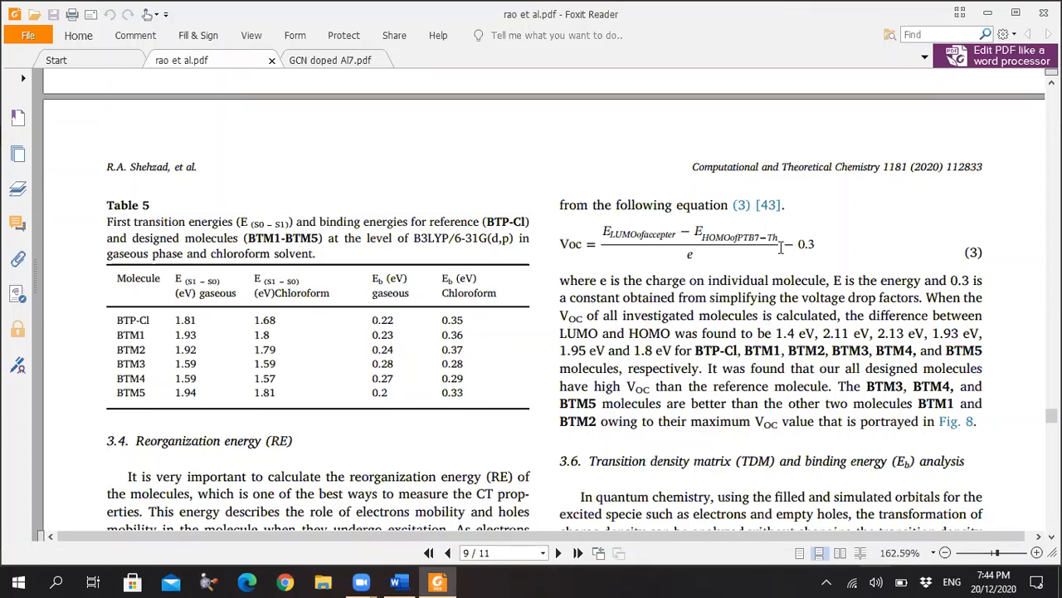
pyautogui.hotkey('alt', 'Tab')
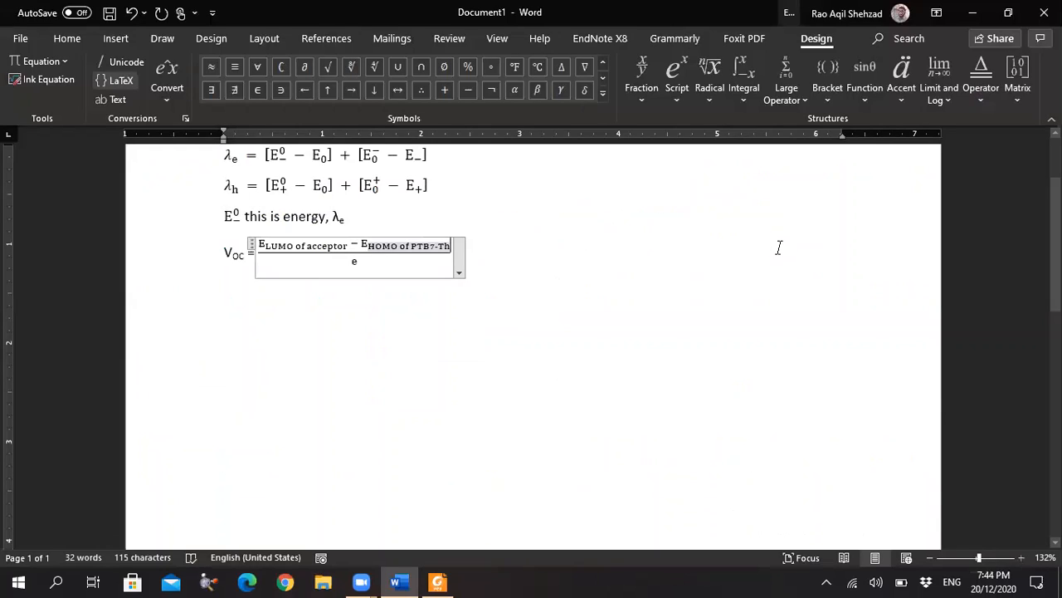
pyautogui.press('Right')
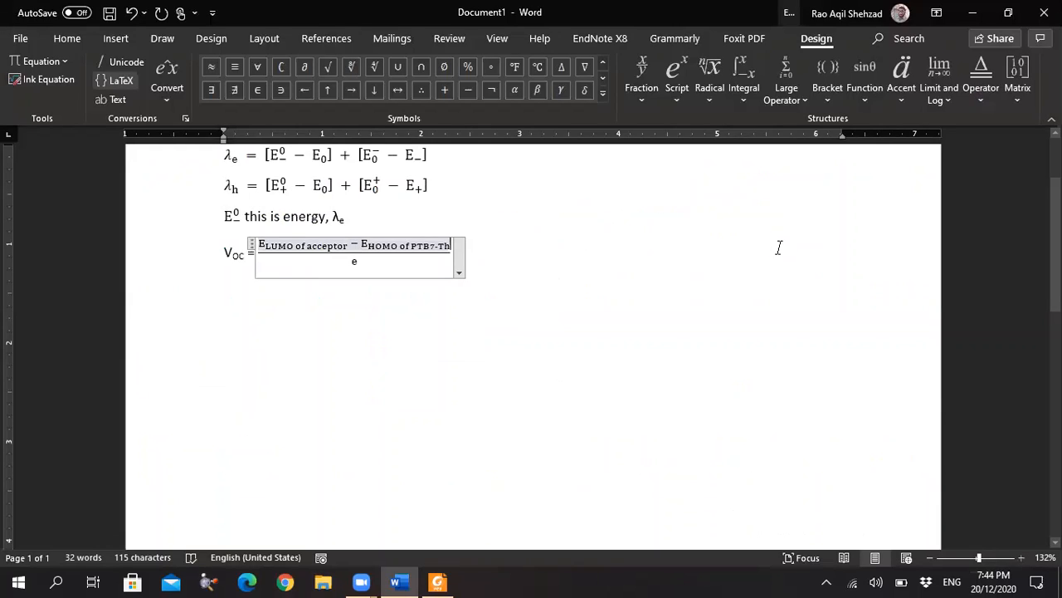
pyautogui.press('Right')
pyautogui.press('Right')
pyautogui.press('Right')
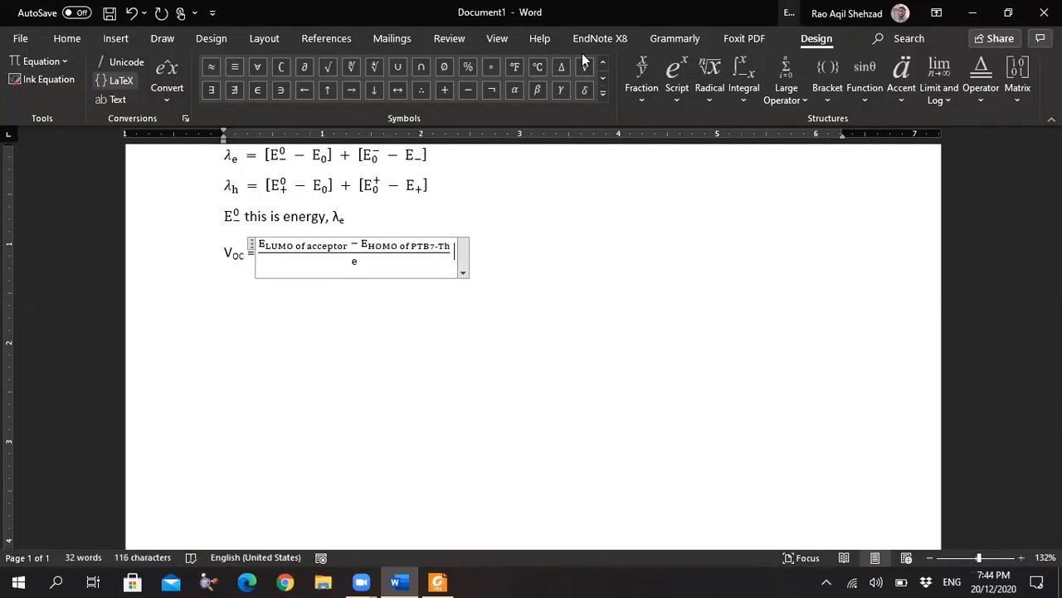
pyautogui.click(471, 86)
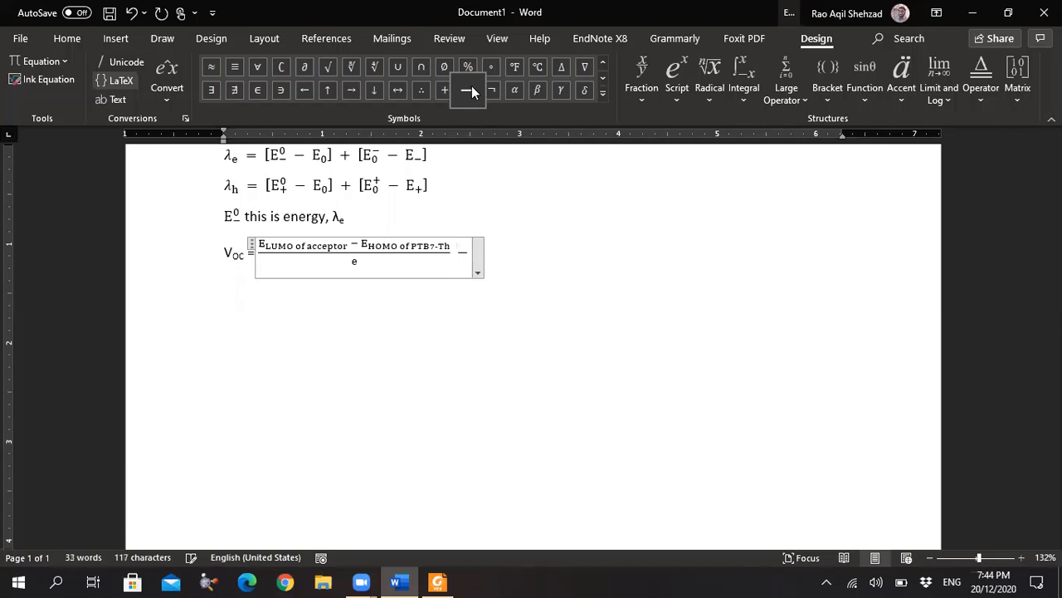
pyautogui.write('0.3')
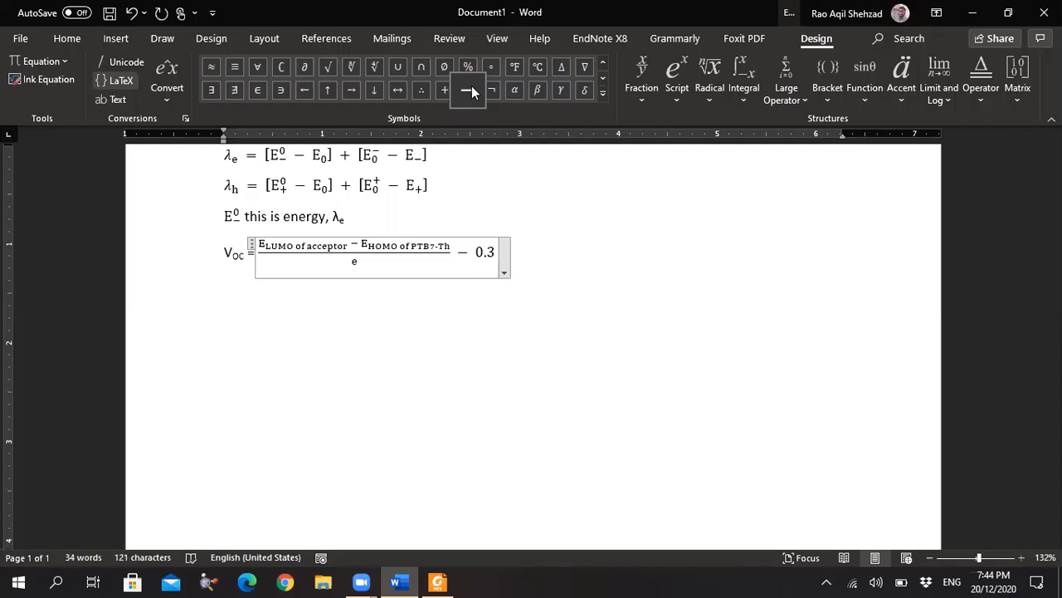
pyautogui.press('Right')
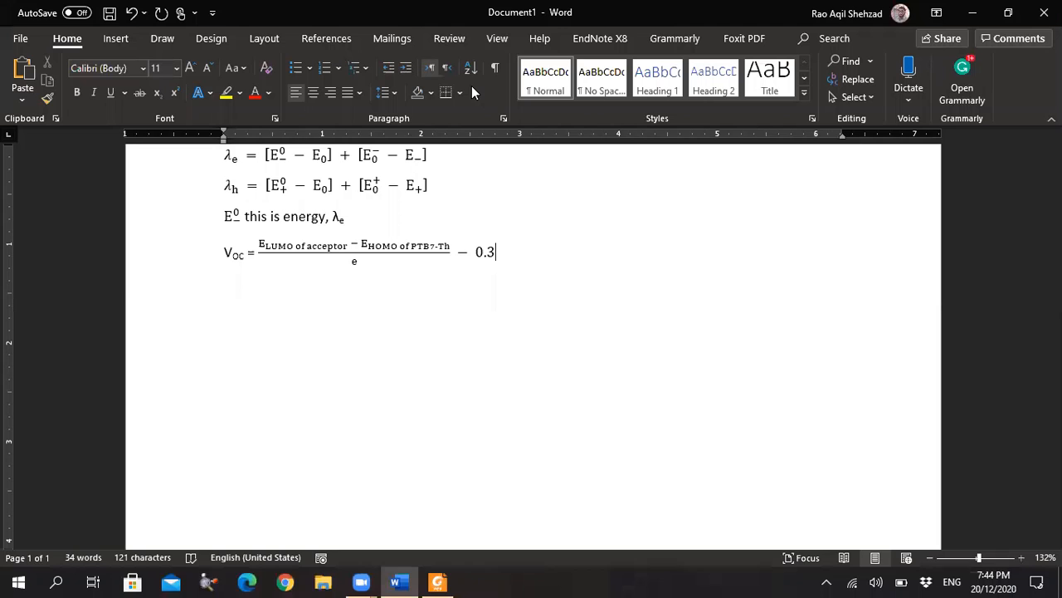
# - Switch to Foxit Reader, look at equations (1) and (2) in GCN doped Al7.pdf, and return to Word
pyautogui.hotkey('alt', 'Tab')
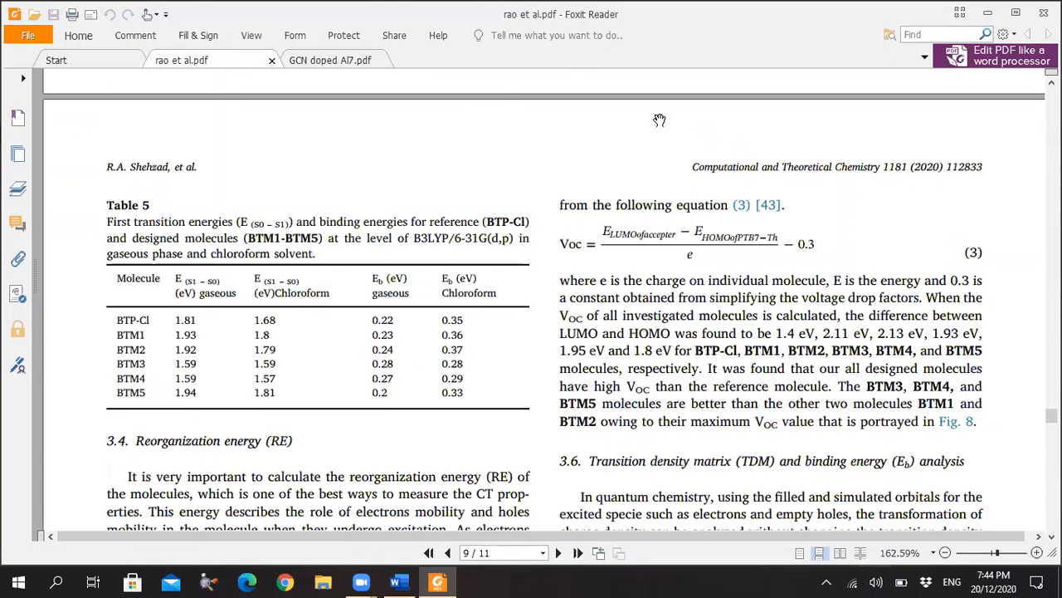
pyautogui.click(334, 61)
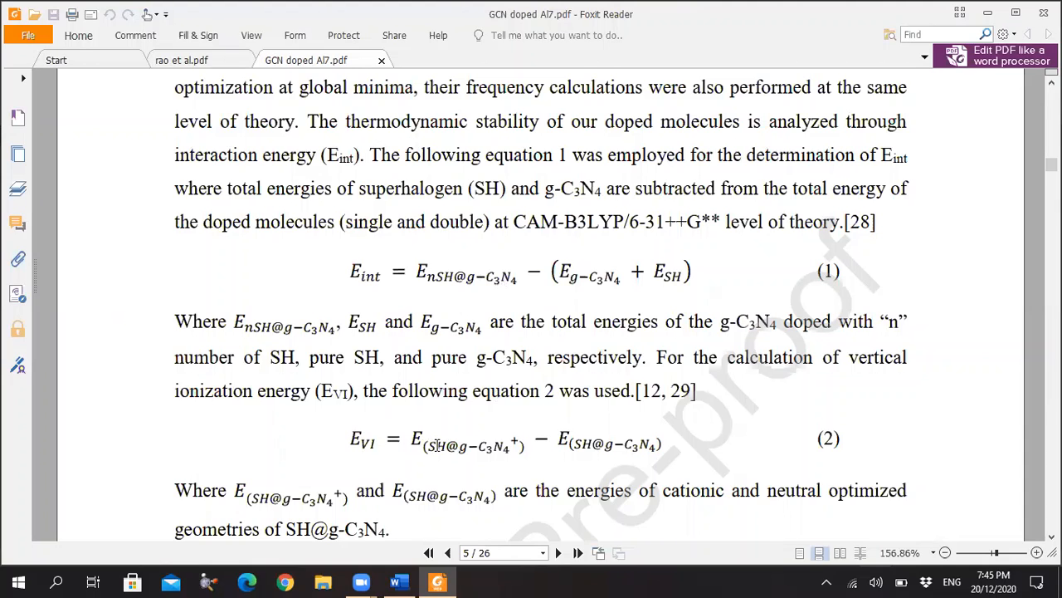
pyautogui.scroll(-1, 437, 445)
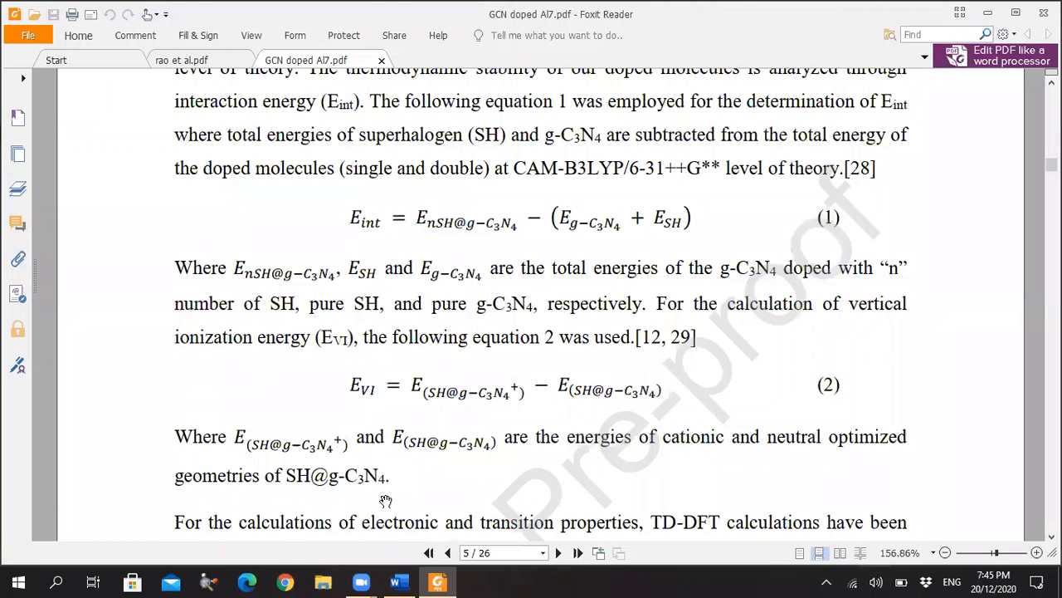
pyautogui.click(399, 582)
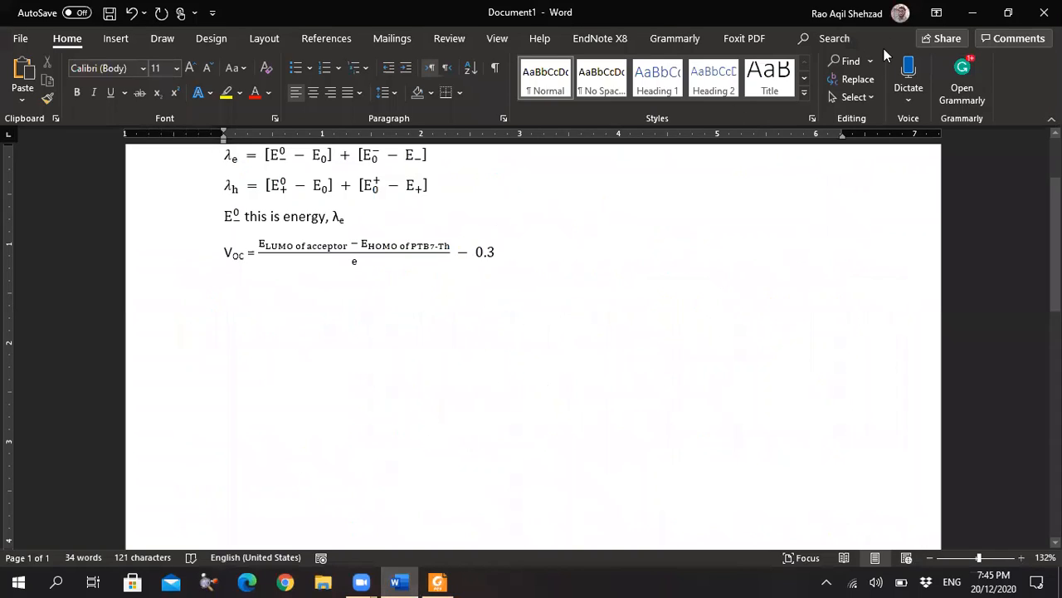
# - Reduce the Word window, move it over the PDF, and look at the text around equations (1) and (2)
pyautogui.click(1008, 13)
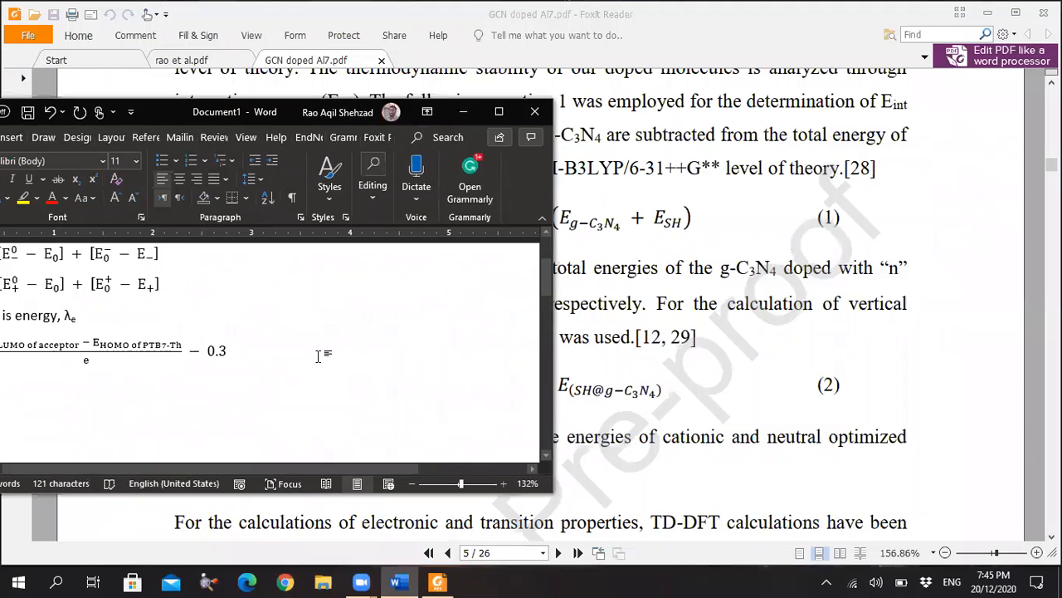
pyautogui.moveTo(227, 465); pyautogui.dragTo(163, 464)
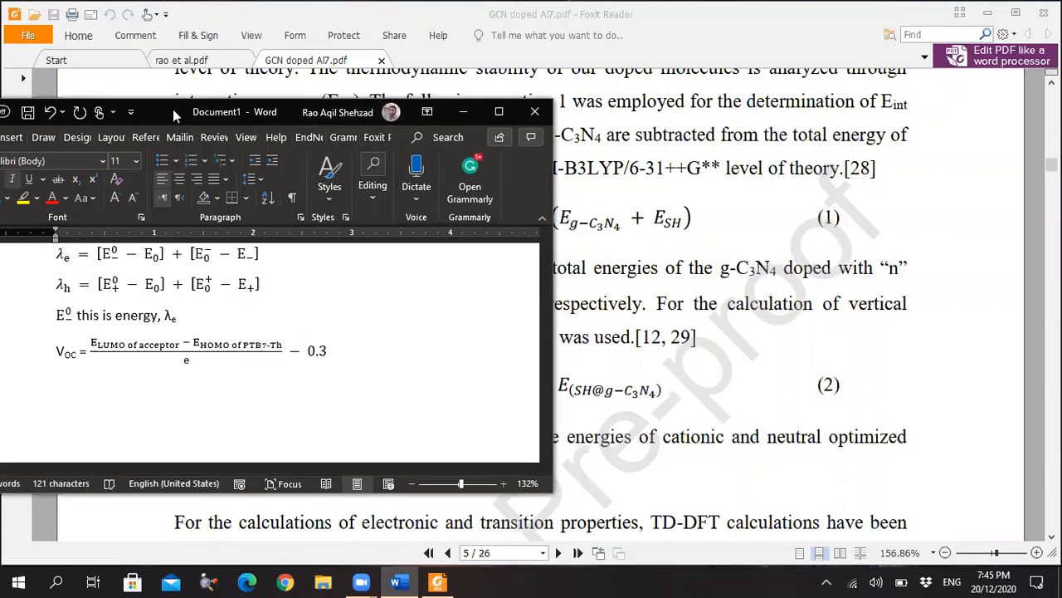
pyautogui.moveTo(172, 109); pyautogui.dragTo(188, 14)
pyautogui.scroll(-1, 796, 370)
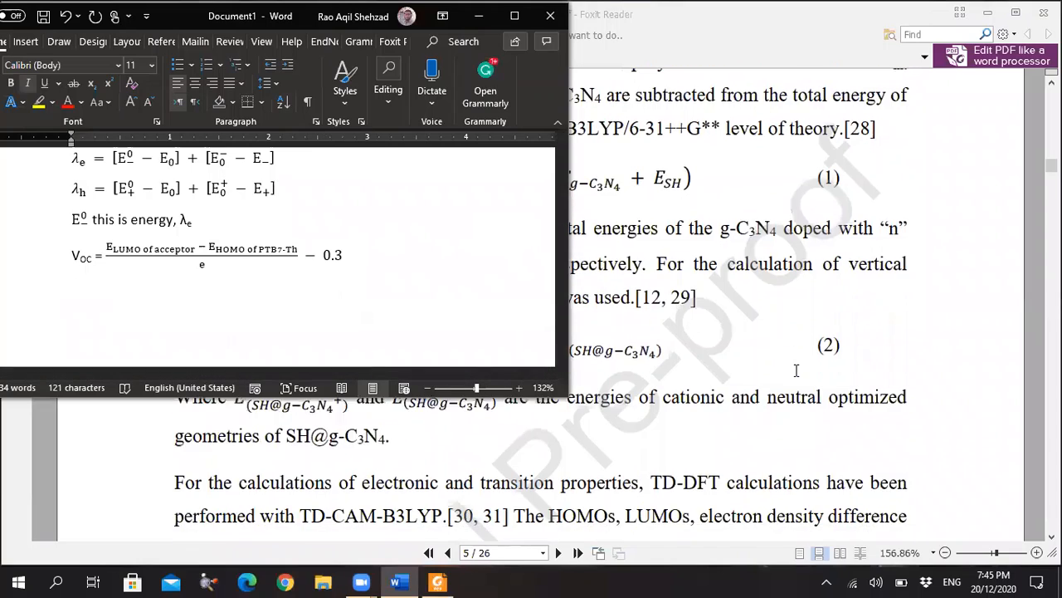
pyautogui.scroll(5, 796, 371)
pyautogui.scroll(-3, 796, 370)
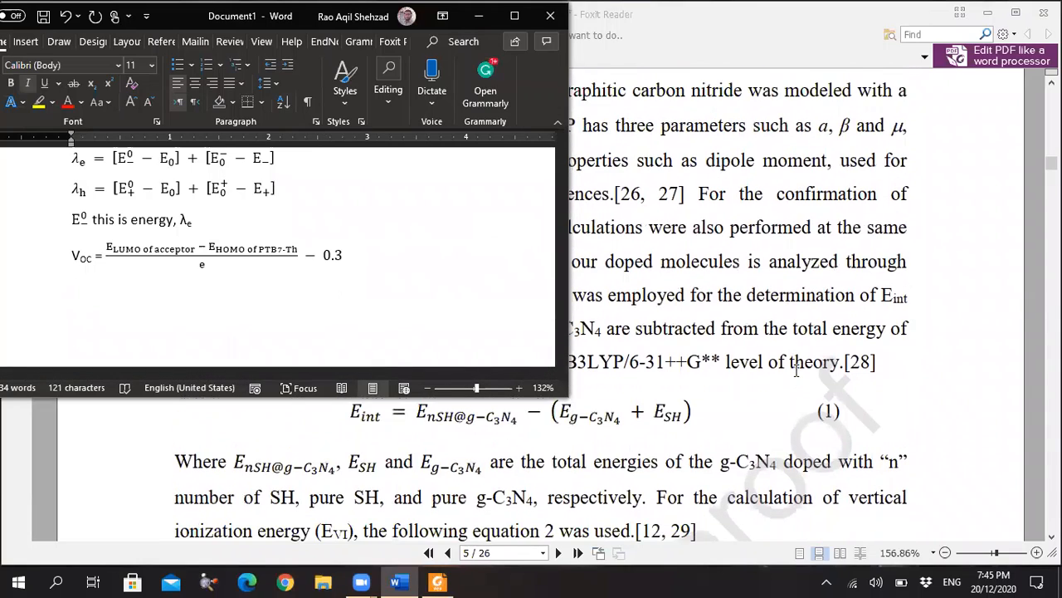
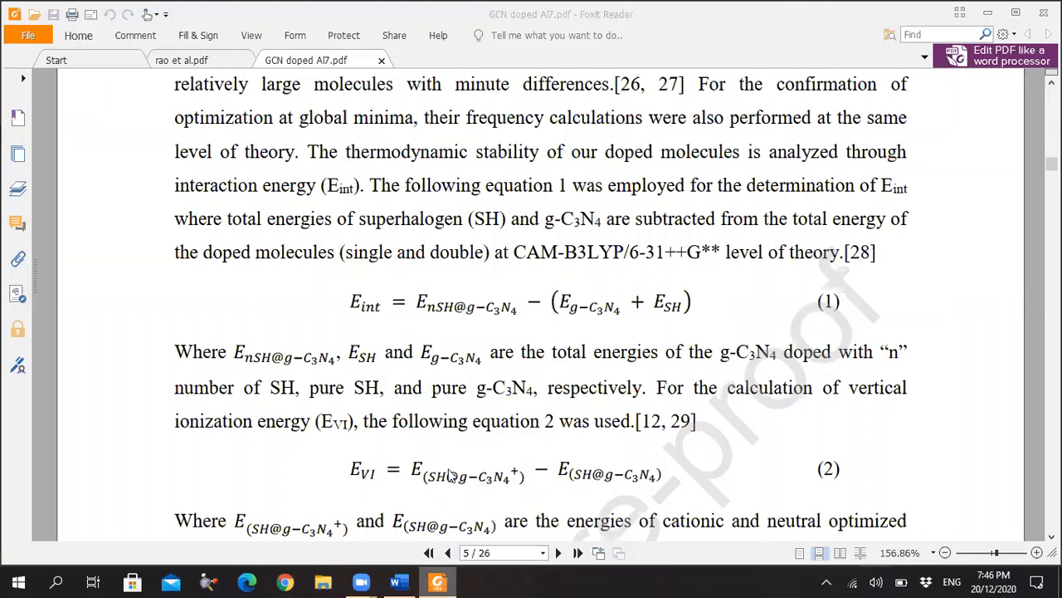
# - Return to Word and insert a pair of parentheses in the subscript of E in the EVI equation
pyautogui.click(440, 581)
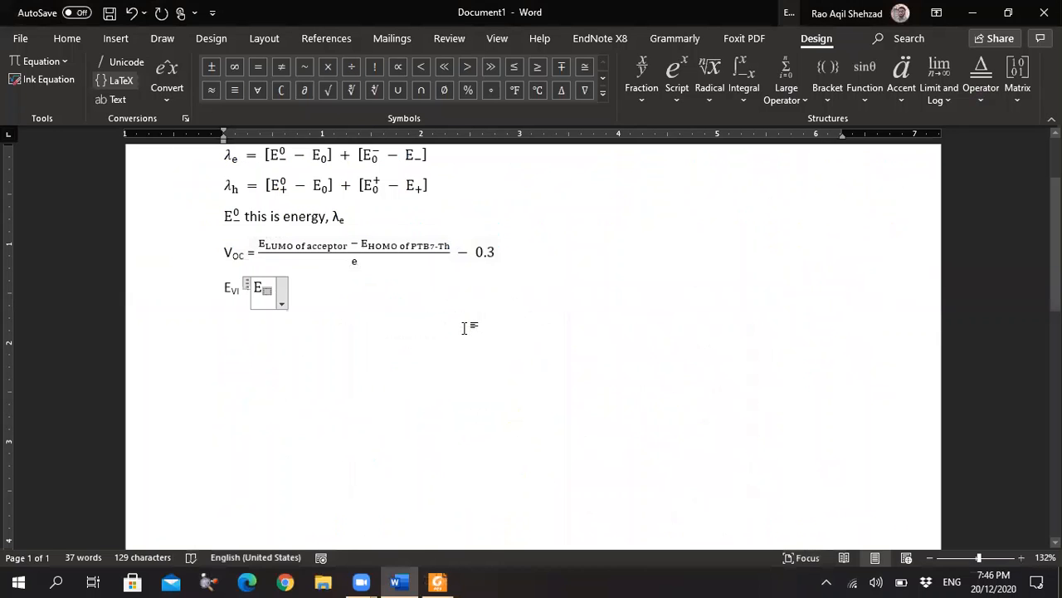
pyautogui.click(835, 83)
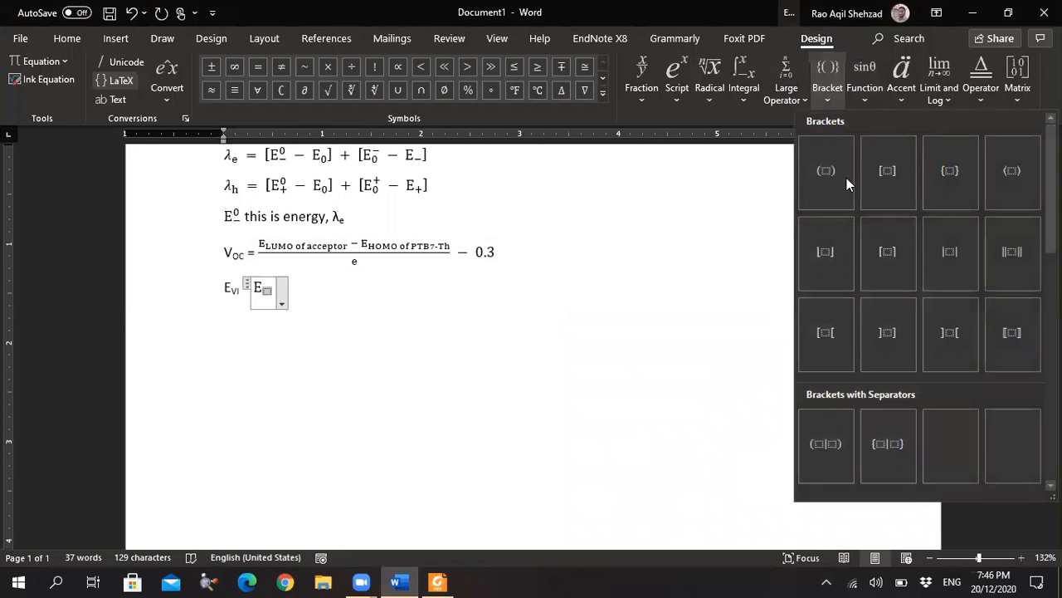
pyautogui.click(835, 176)
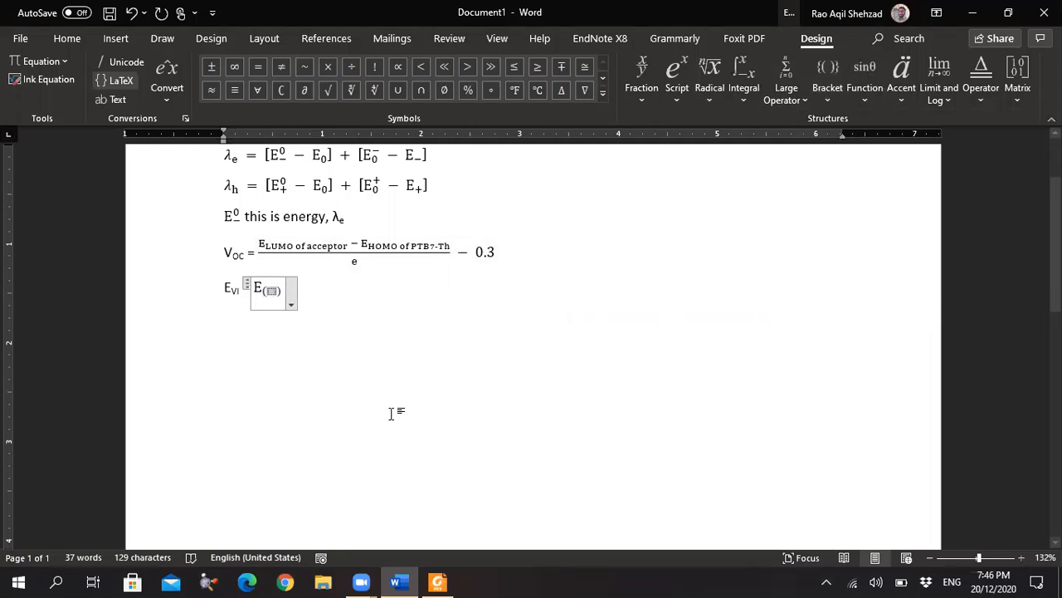
# - Check equation (2) in the PDF, then insert a superscript structure inside the subscript's parentheses with "+" as its superscript
pyautogui.click(437, 581)
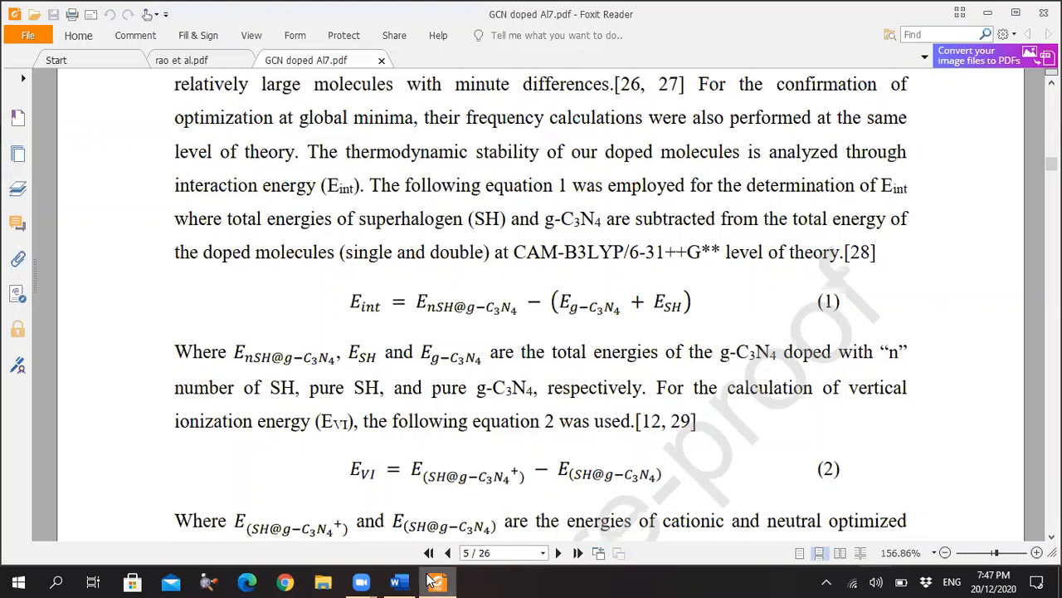
pyautogui.click(400, 581)
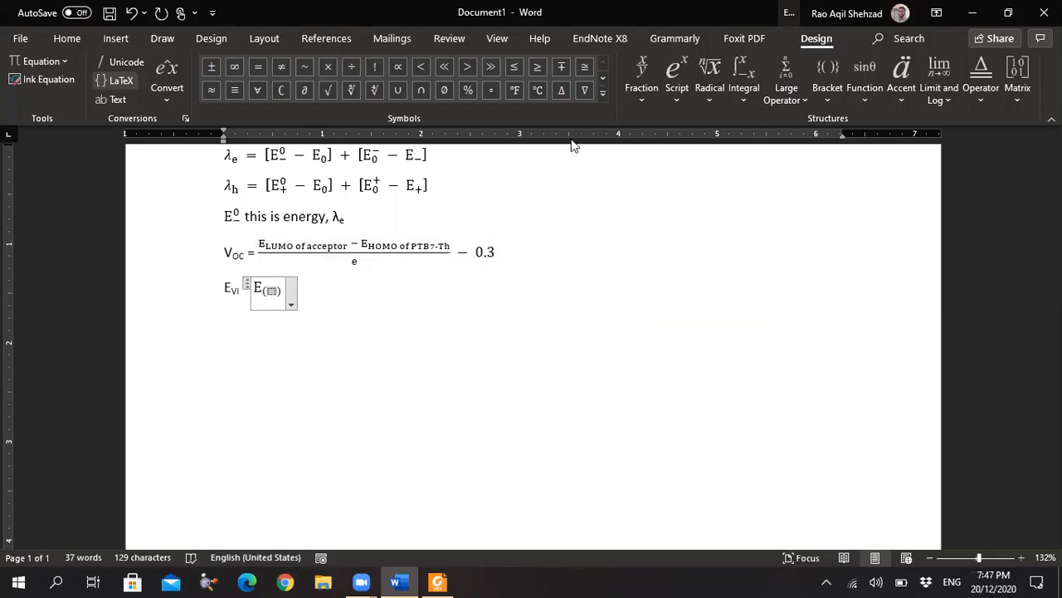
pyautogui.click(676, 76)
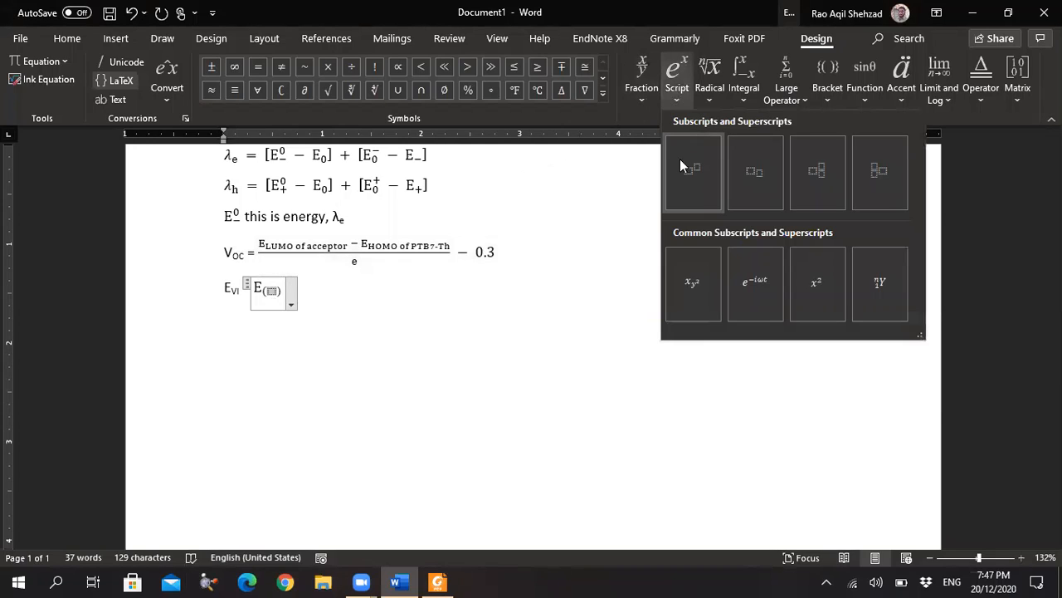
pyautogui.click(685, 167)
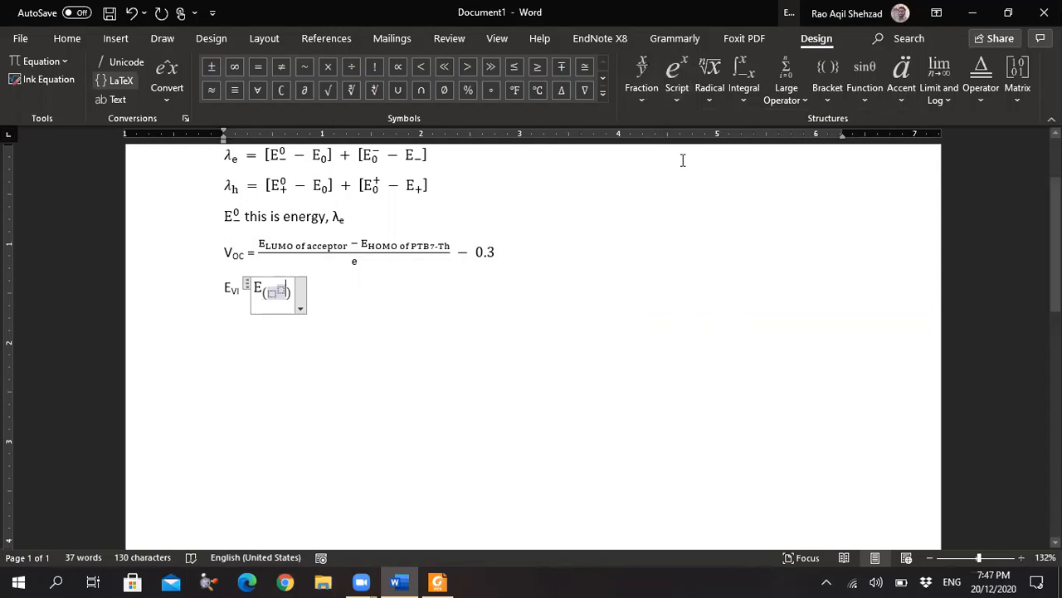
pyautogui.write('+')
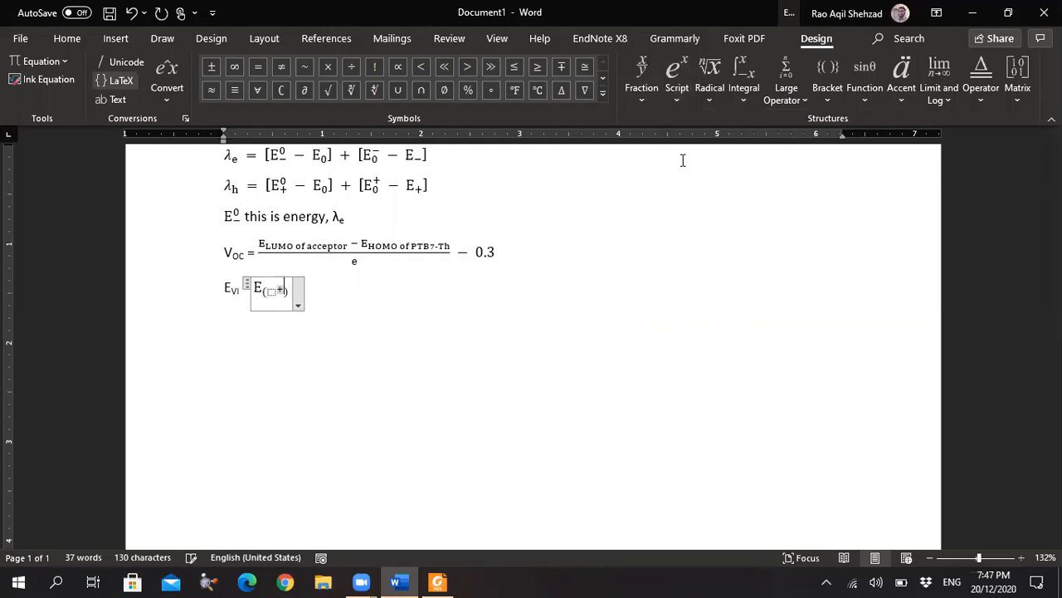
pyautogui.press('Left')
pyautogui.press('Left')
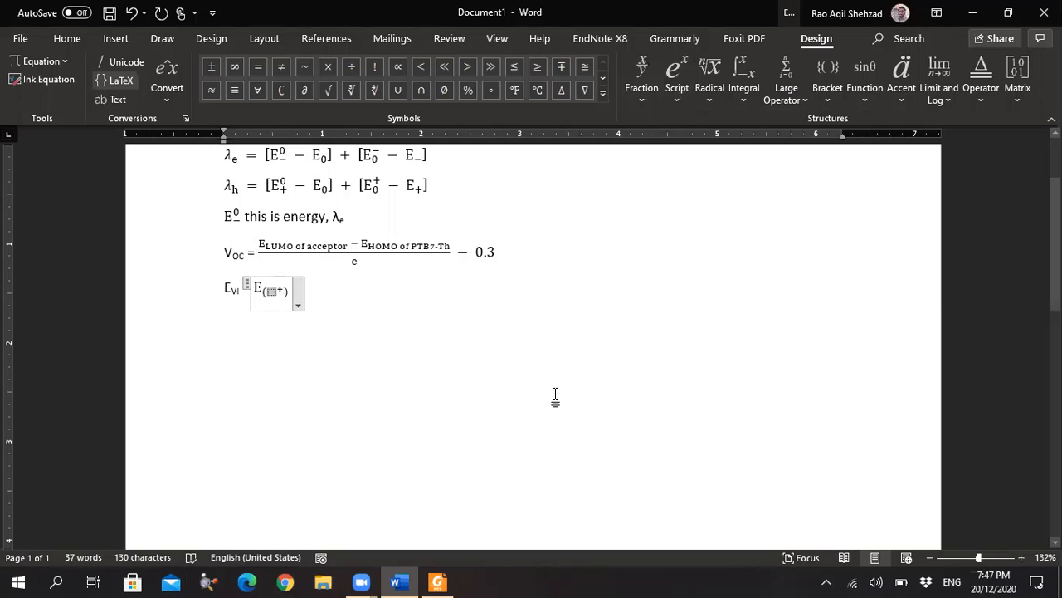
# - Enter "SH@g-" as the base before the superscript plus, comparing with equation (2) in the PDF
pyautogui.click(403, 581)
pyautogui.click(402, 581)
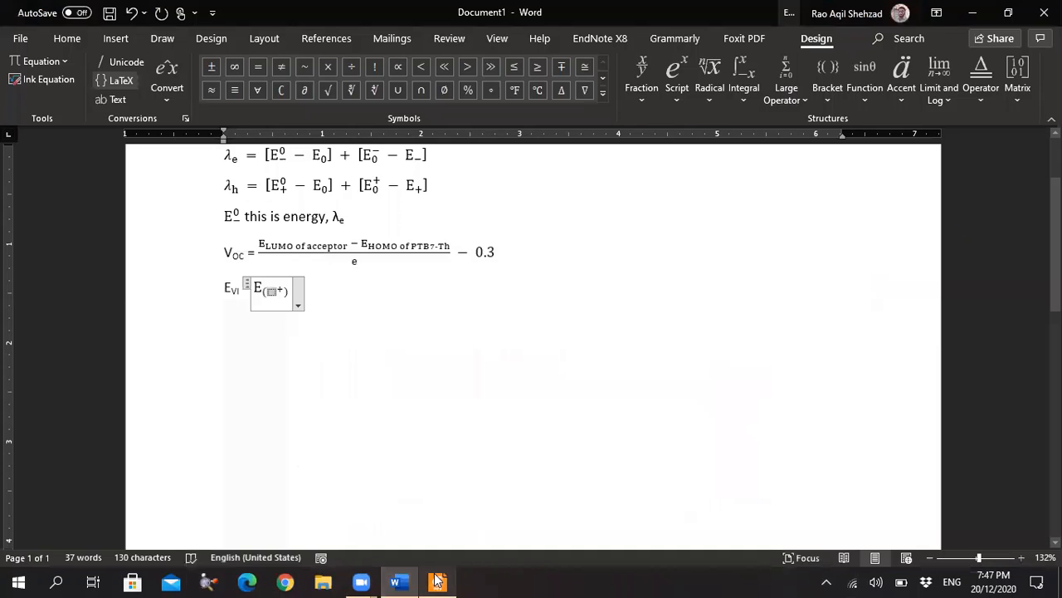
pyautogui.click(437, 581)
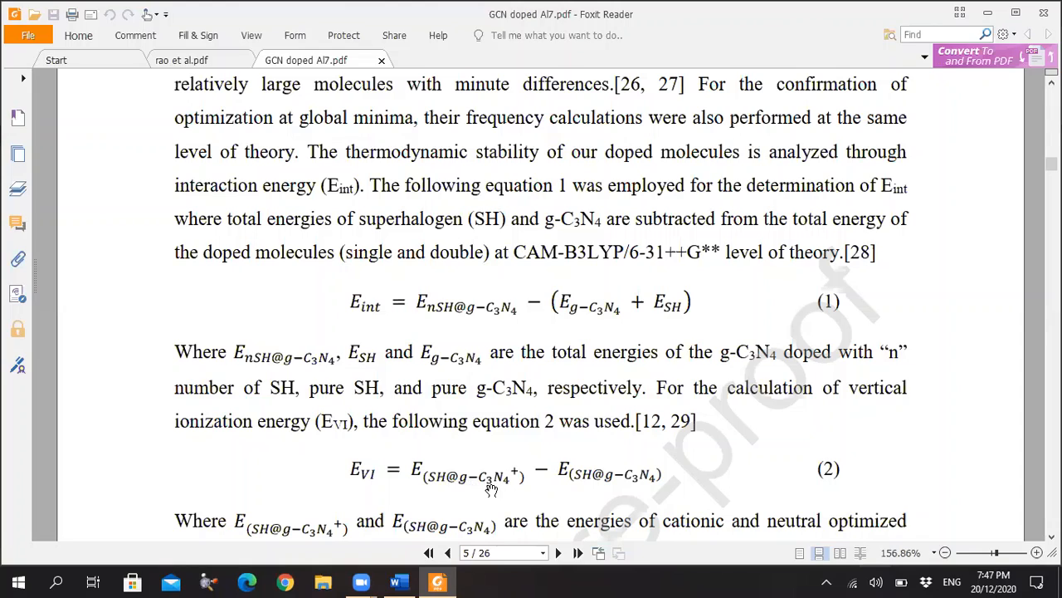
pyautogui.click(446, 581)
pyautogui.write('SHO')
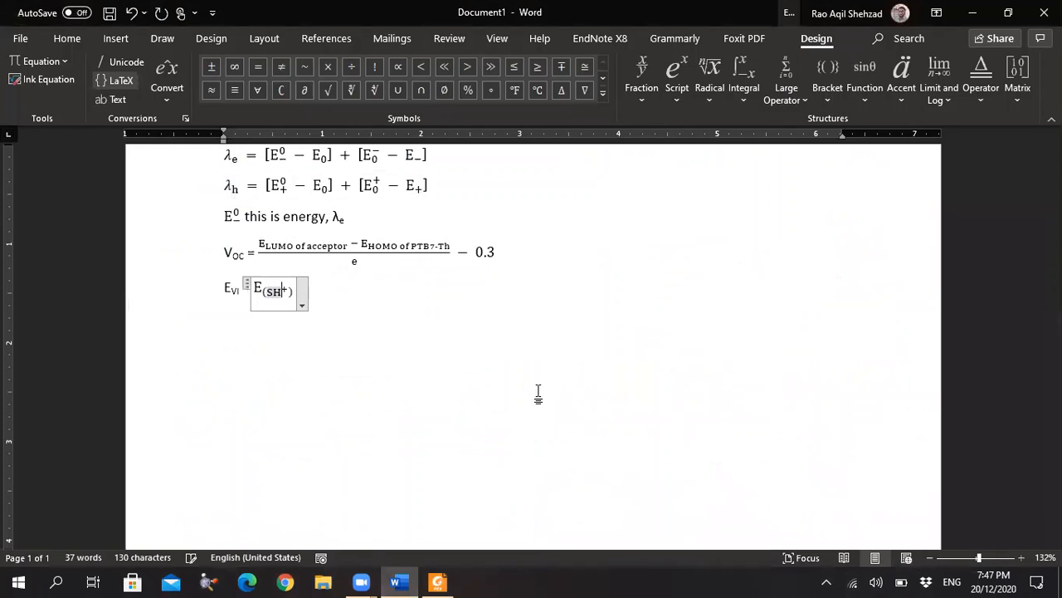
pyautogui.hotkey('alt', 'Tab')
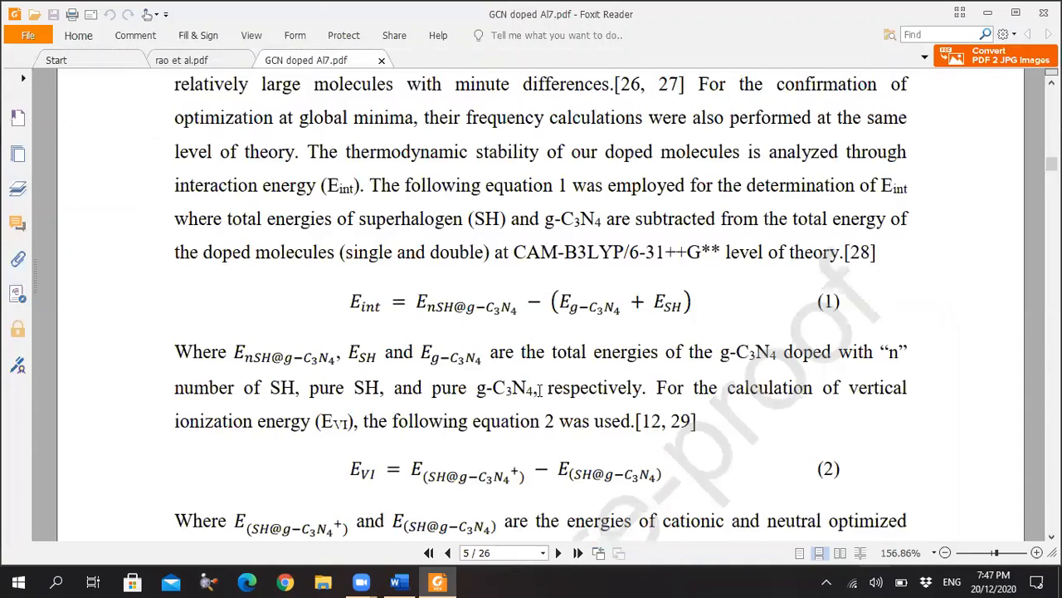
pyautogui.hotkey('alt', 'Tab')
pyautogui.write('g')
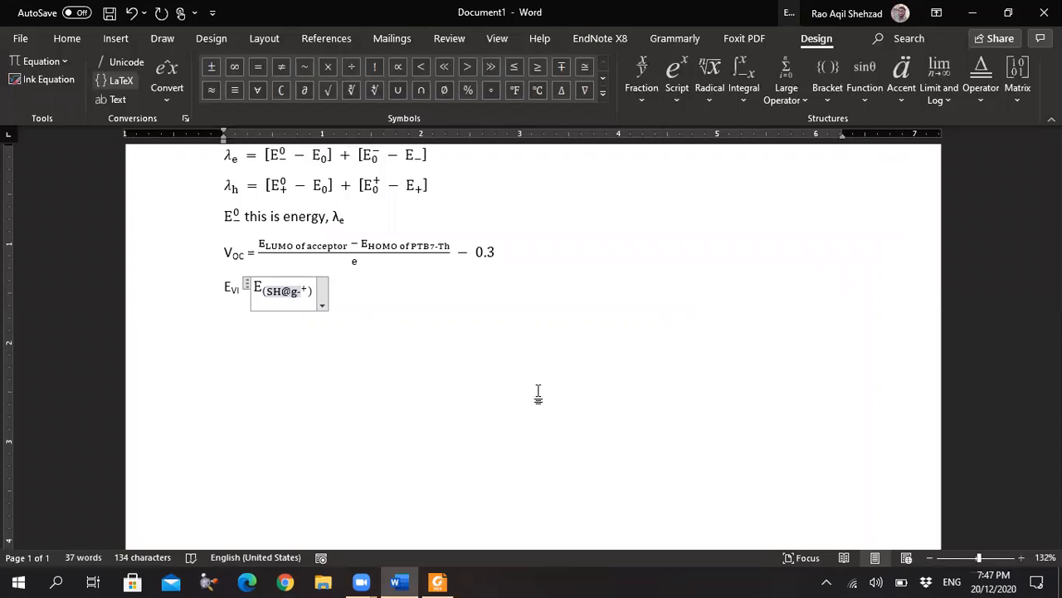
# - Insert two consecutive subscript structures after "SH@g-" inside the parentheses
pyautogui.click(679, 69)
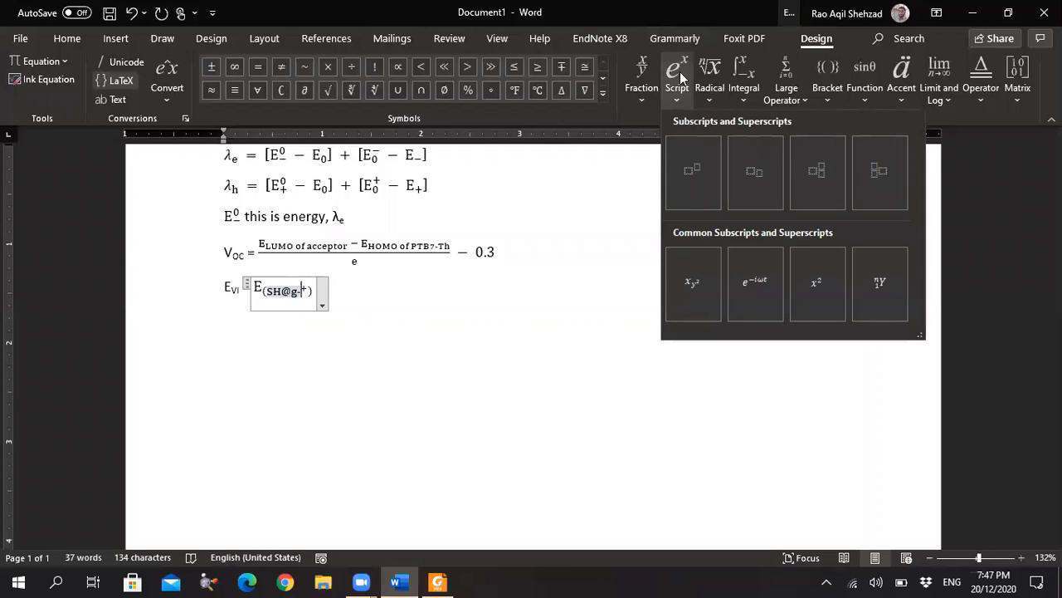
pyautogui.click(754, 172)
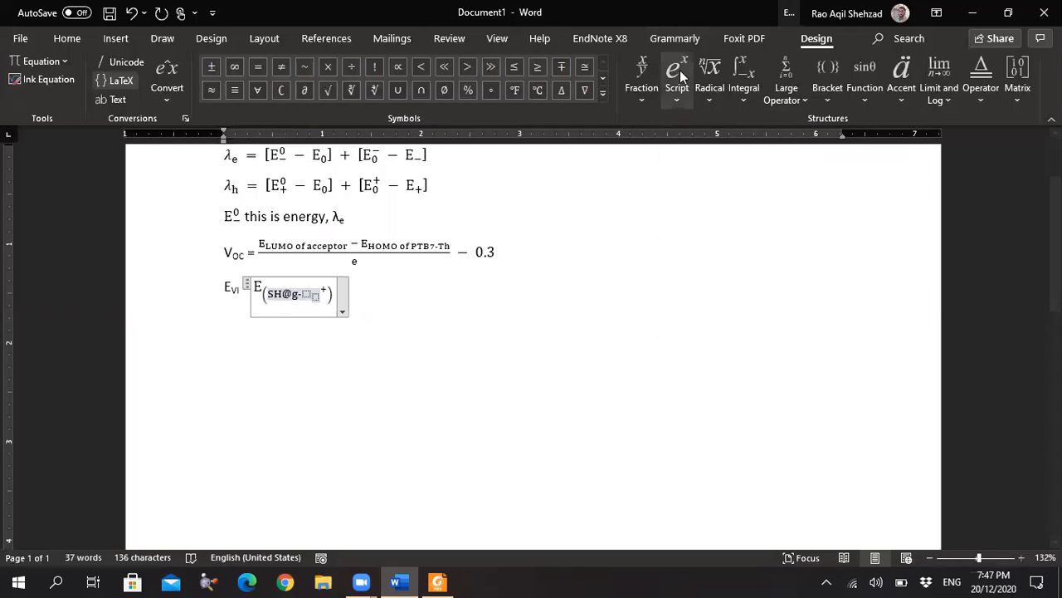
pyautogui.click(680, 73)
pyautogui.click(743, 162)
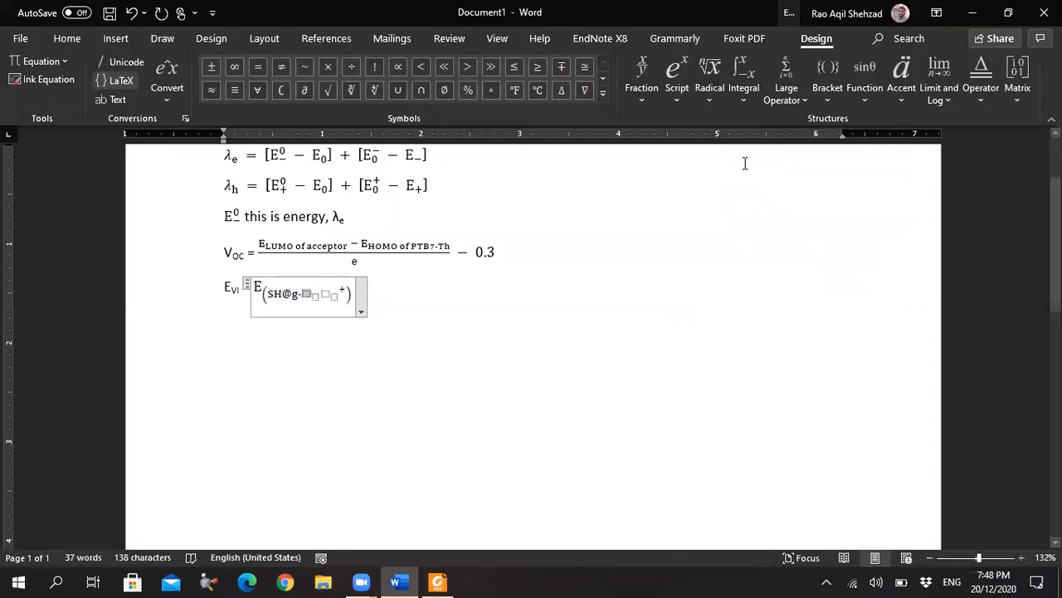
# - Fill the two subscript structures with C and 3, then N and 4, and leave the EVI equation
pyautogui.press('Right')
pyautogui.write('C')
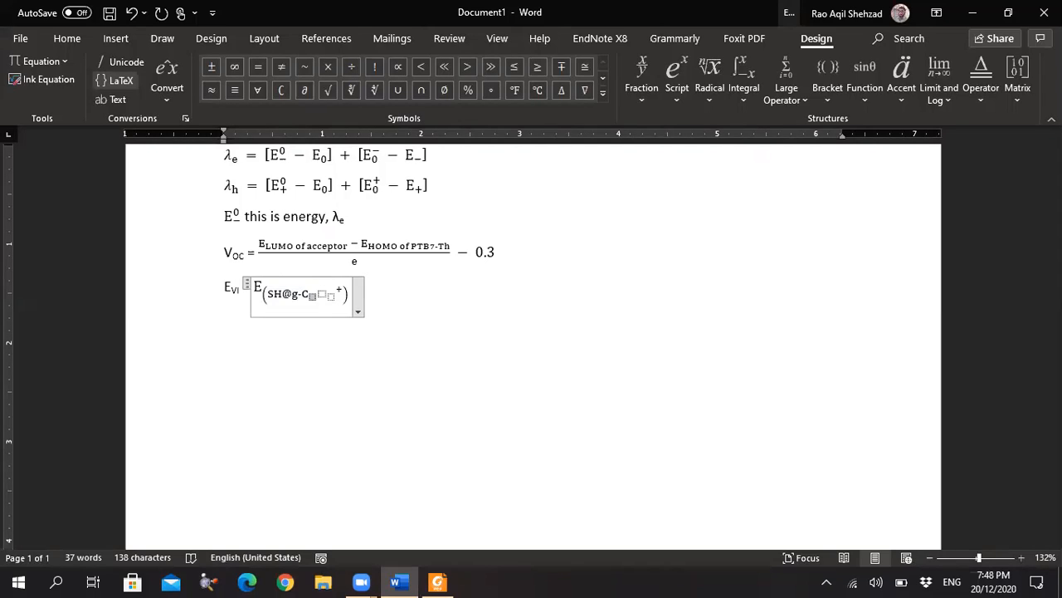
pyautogui.write('3')
pyautogui.press('Right')
pyautogui.write('N')
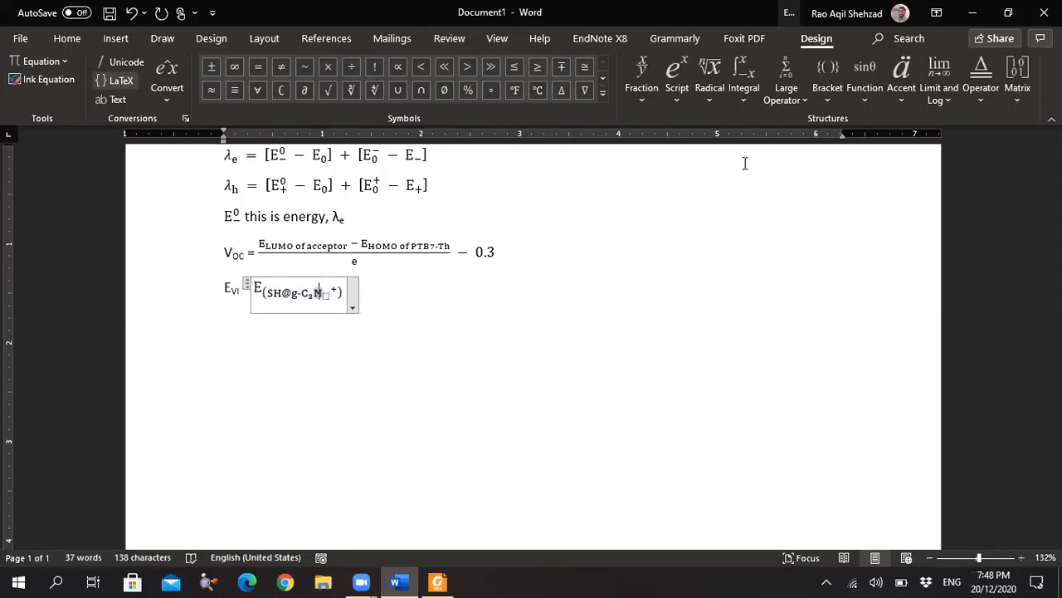
pyautogui.press('Right')
pyautogui.write('4')
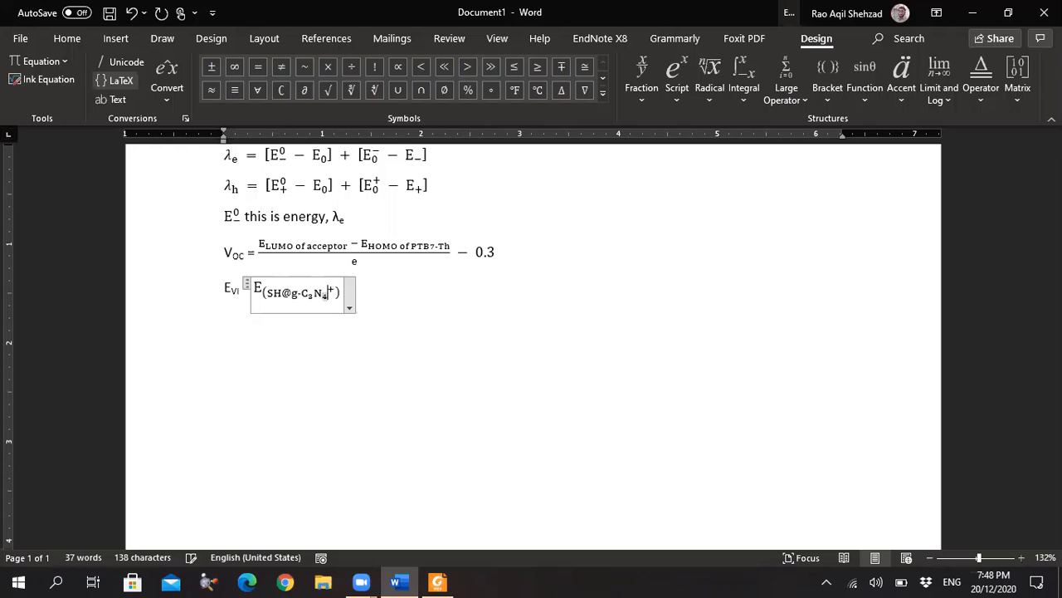
pyautogui.click(393, 331)
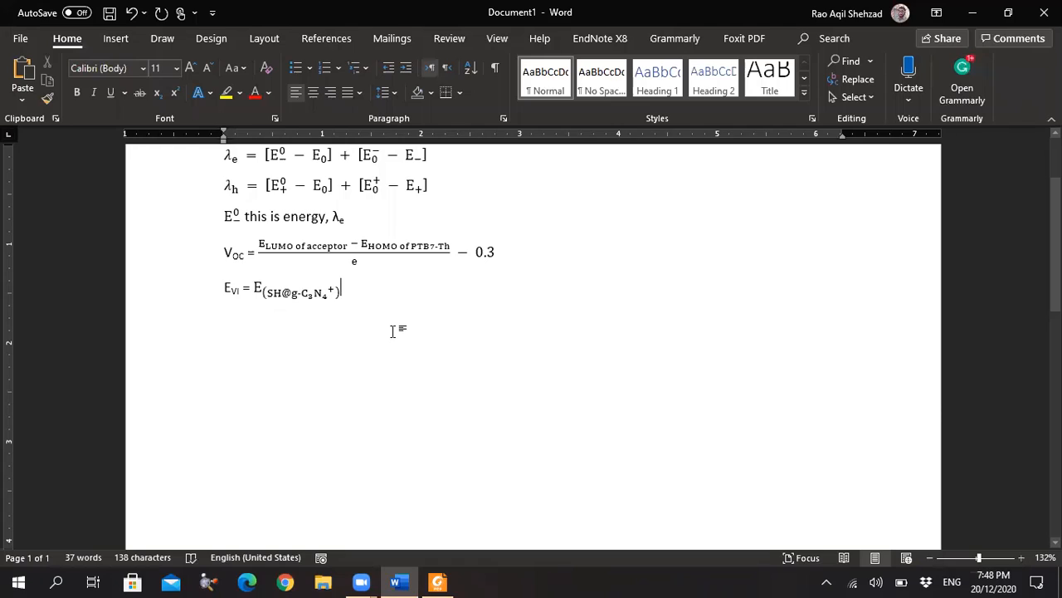
pyautogui.click(346, 309)
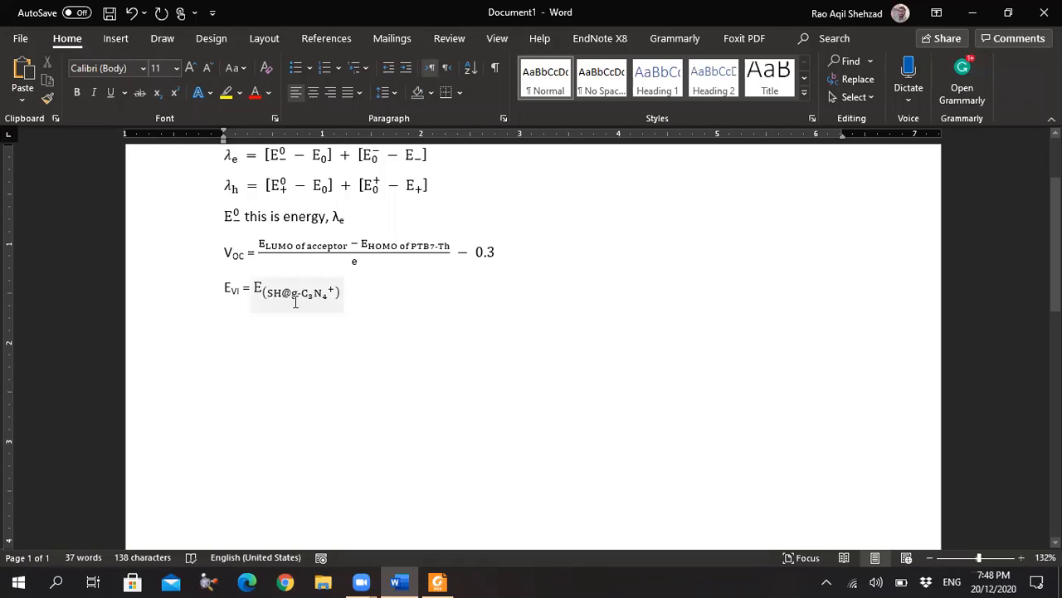
pyautogui.click(378, 287)
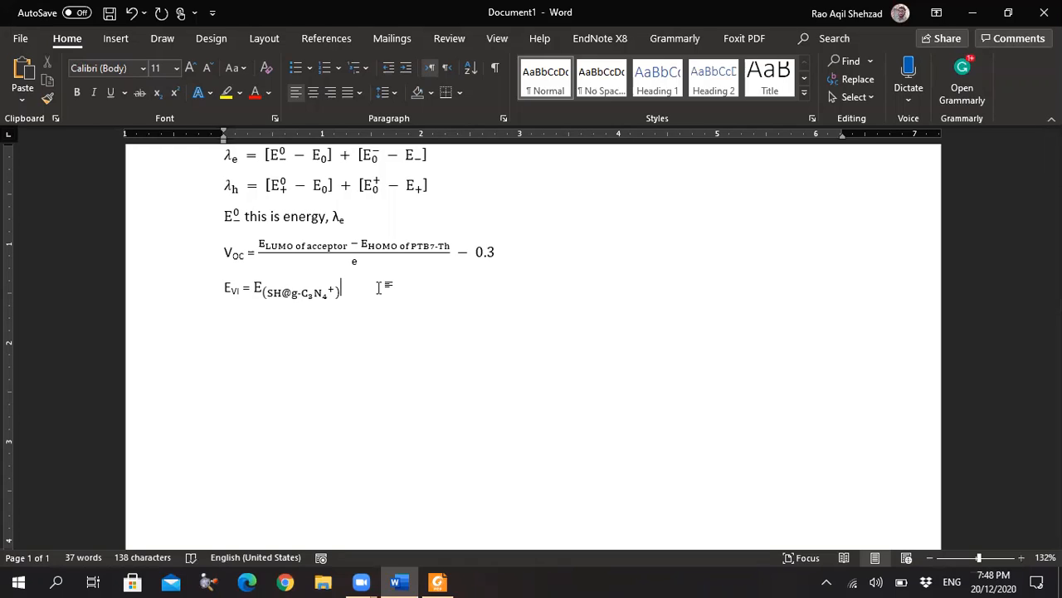
# - Check equation (2) in the PDF, then add a minus sign after the first E term of the EVI equation in Word
pyautogui.hotkey('alt', 'Tab')
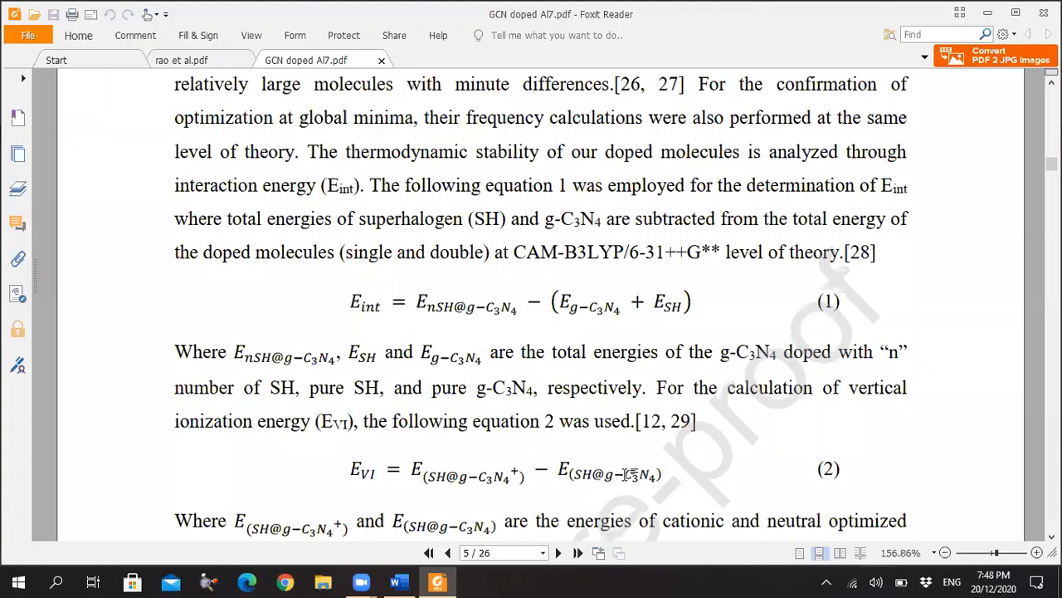
pyautogui.hotkey('alt', 'Tab')
pyautogui.hotkey('alt', 'Tab')
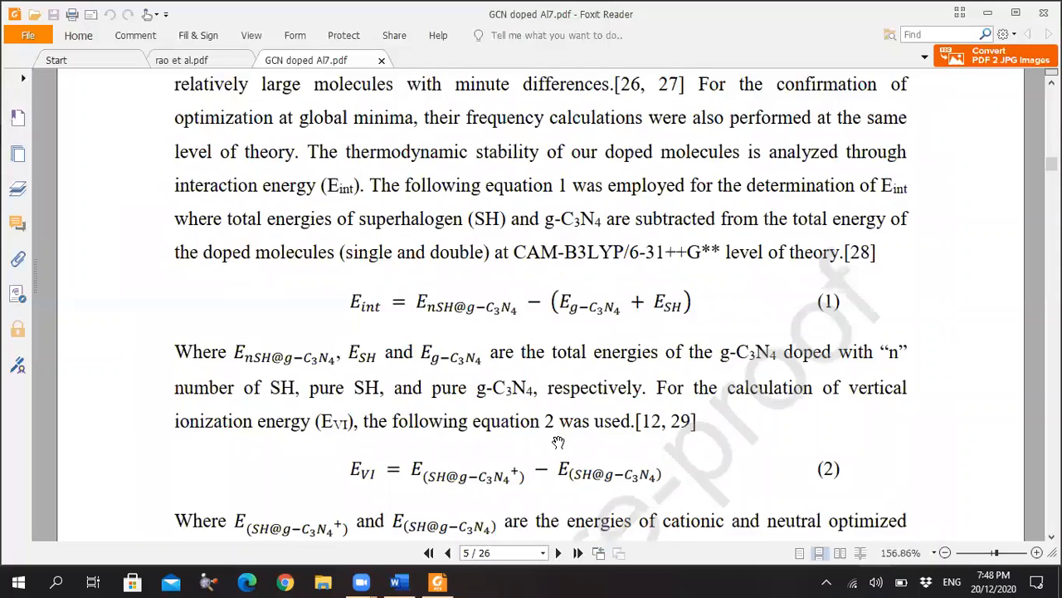
pyautogui.hotkey('alt', 'Tab')
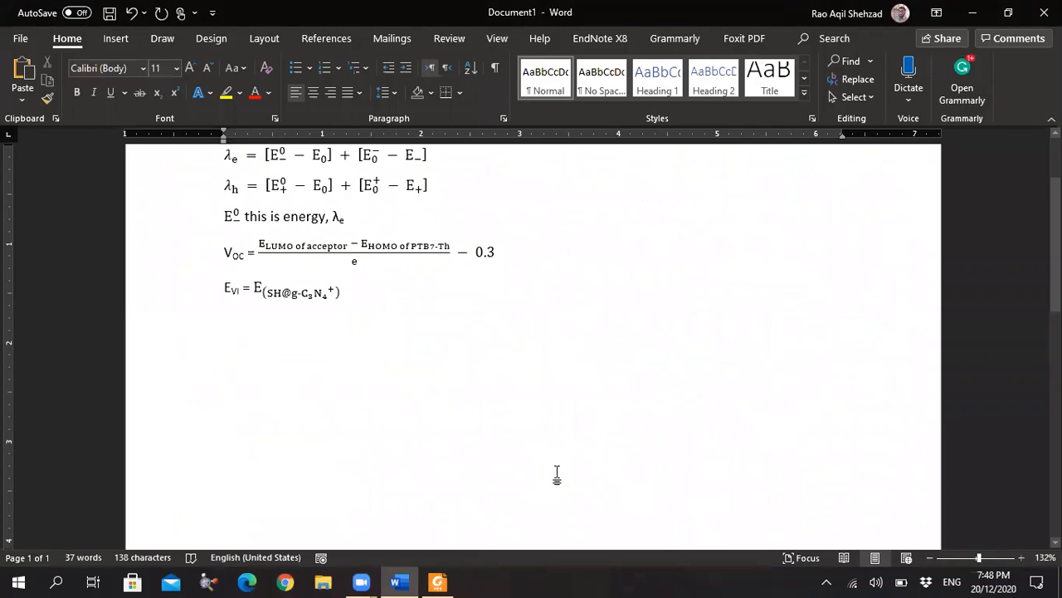
pyautogui.press('Left')
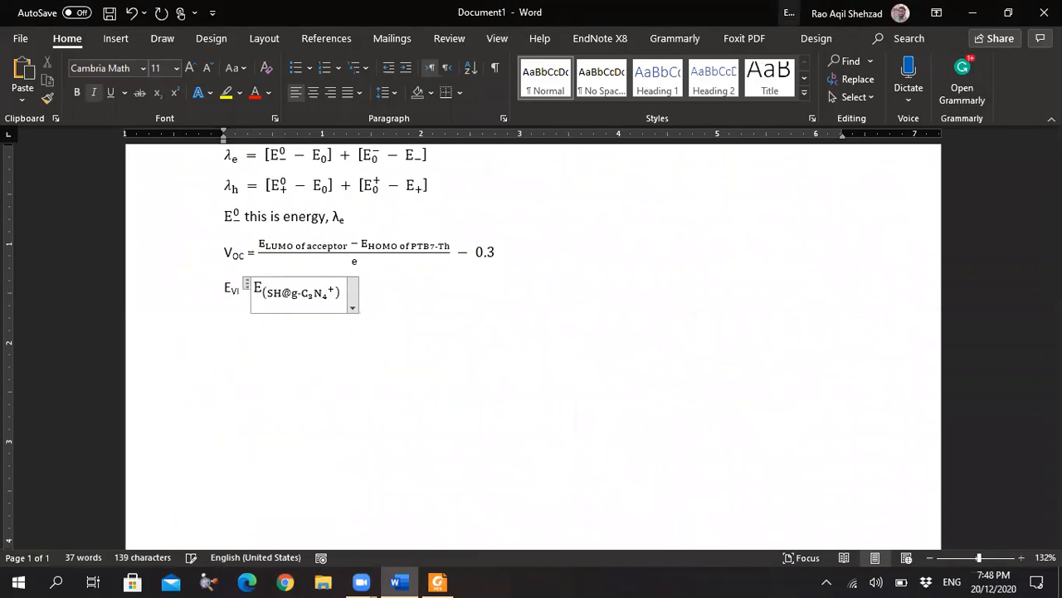
pyautogui.click(126, 40)
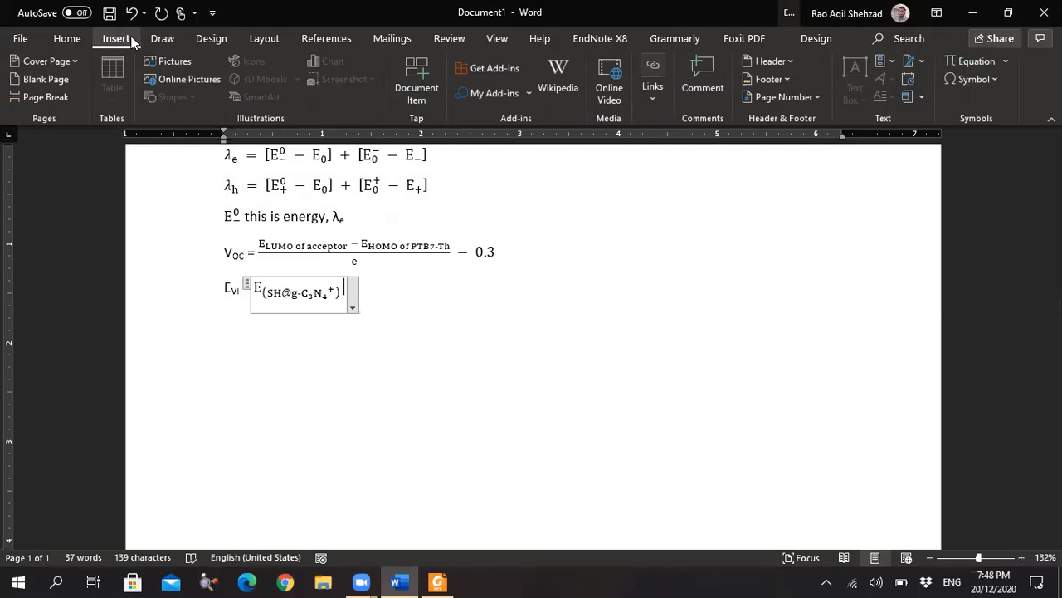
pyautogui.click(959, 55)
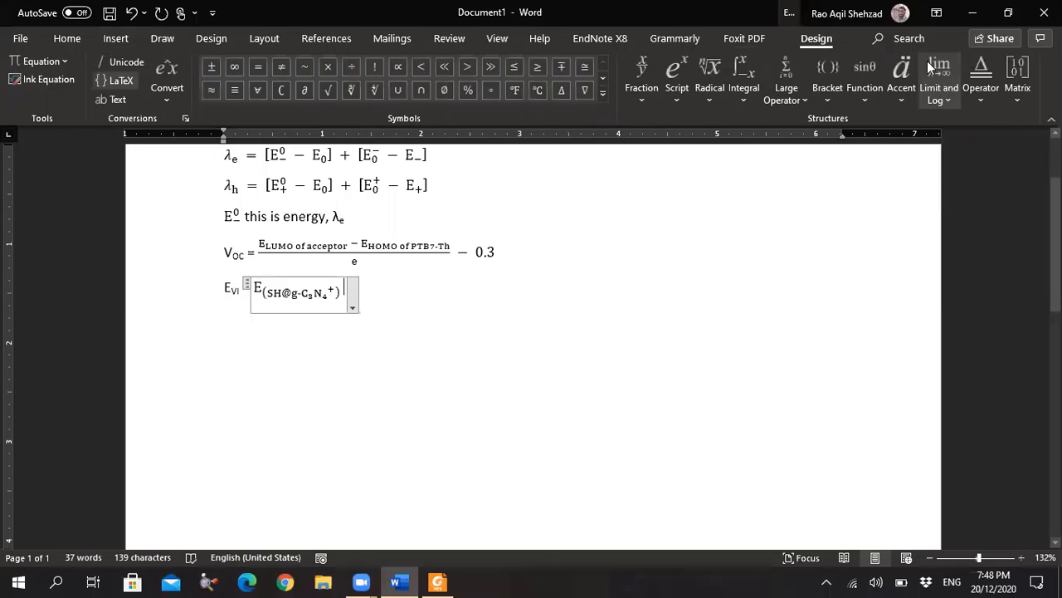
pyautogui.click(601, 93)
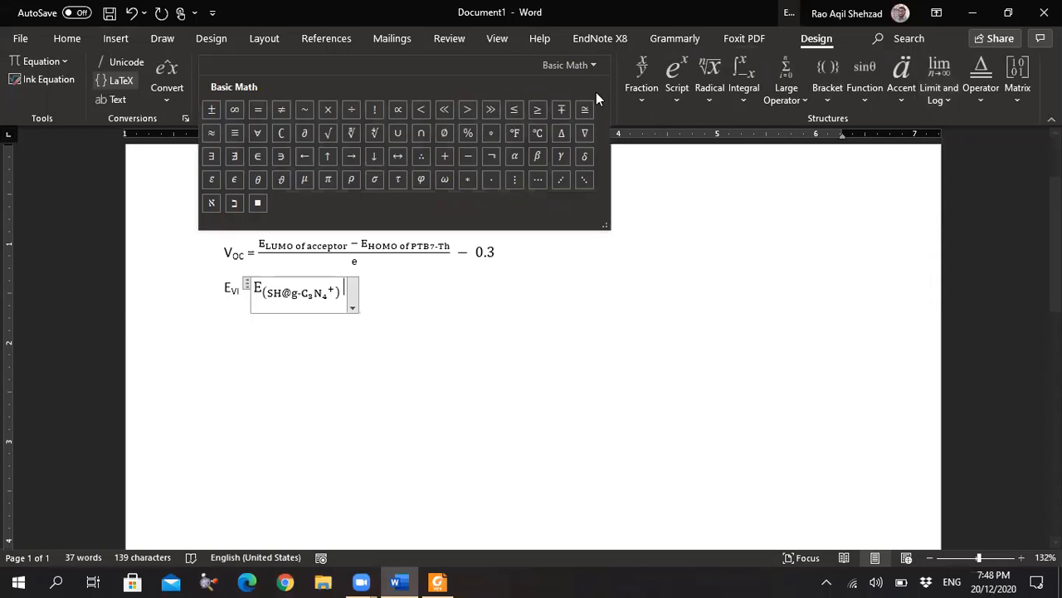
pyautogui.click(389, 275)
pyautogui.write('-')
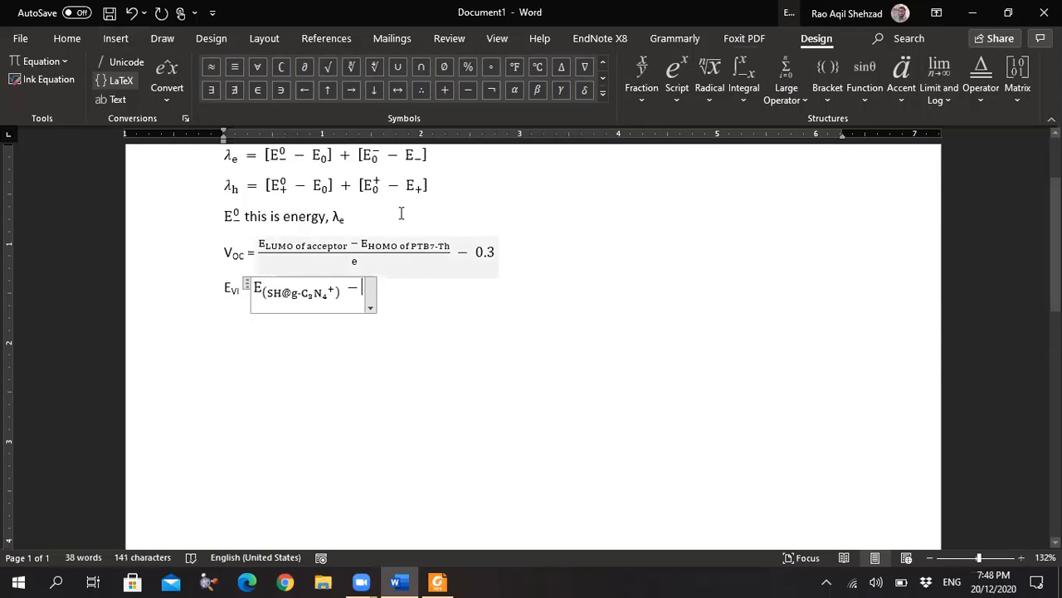
# - Insert a subscript structure after the minus sign and enter E as its base
pyautogui.click(683, 88)
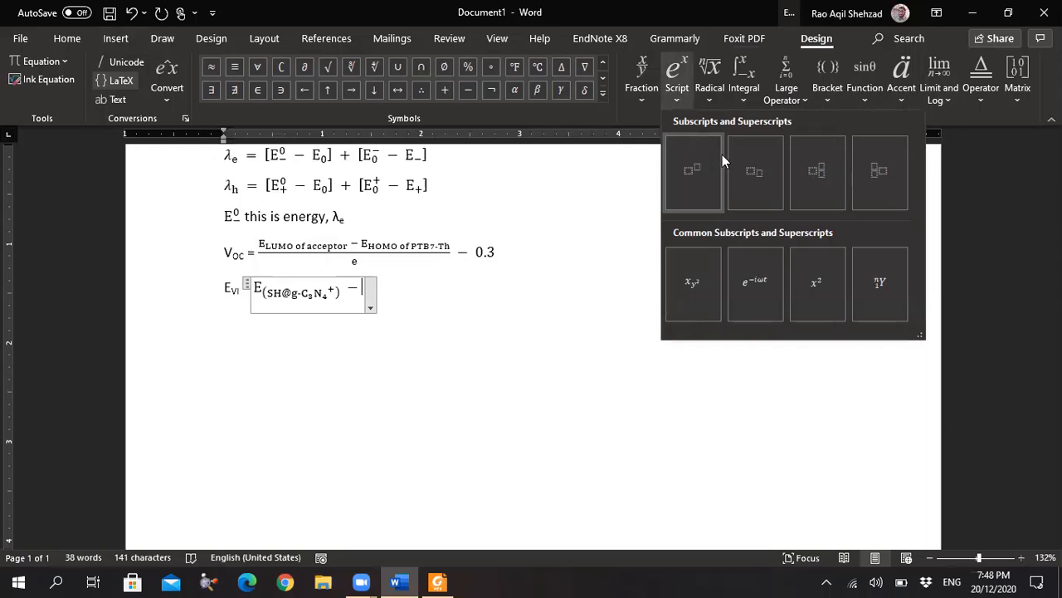
pyautogui.click(765, 172)
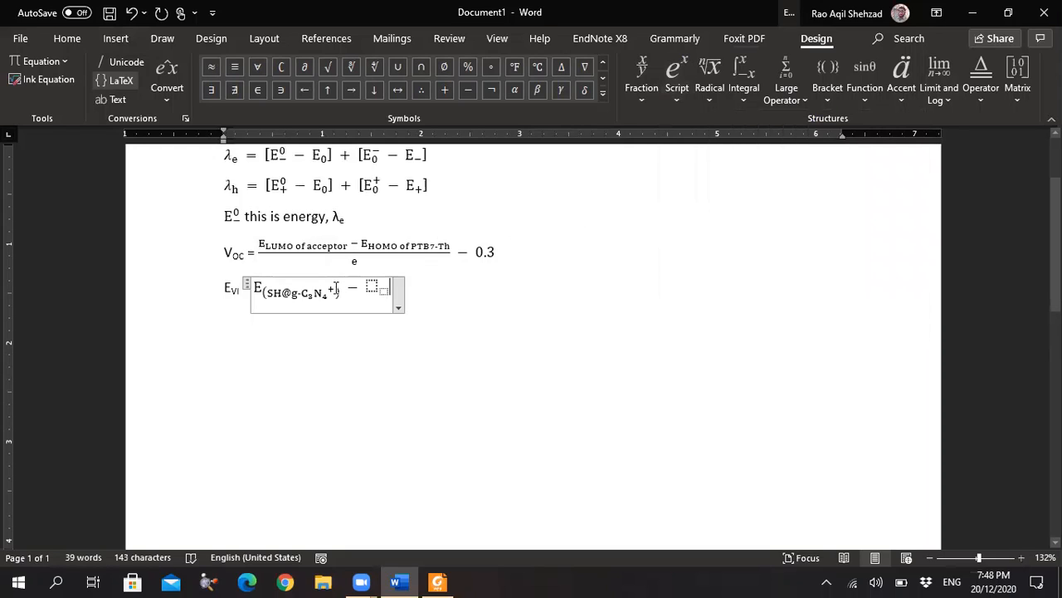
pyautogui.click(372, 286)
pyautogui.write('E')
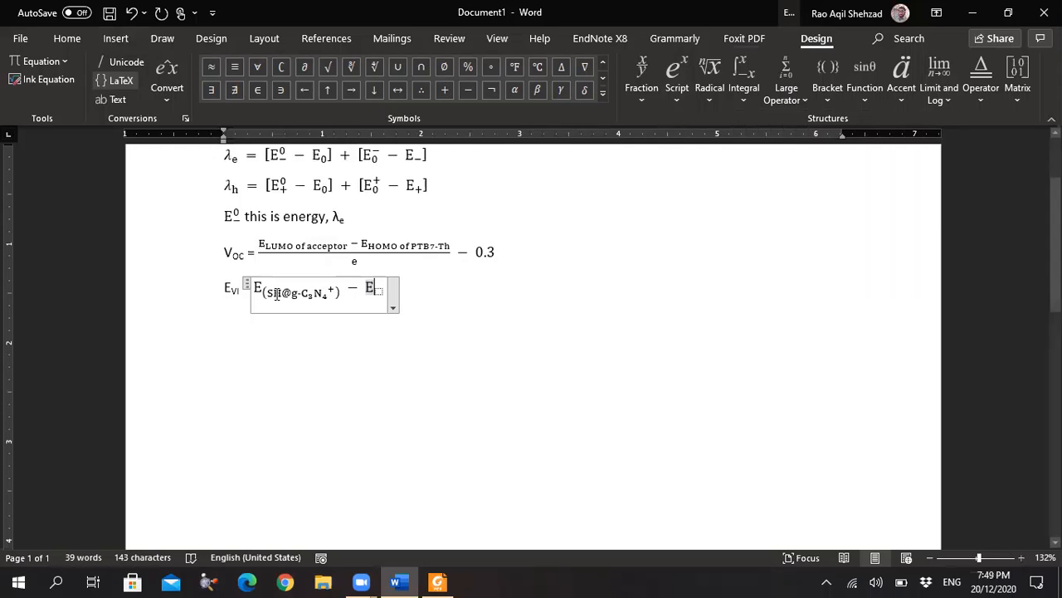
# - Check the second term of equation (2) in the PDF, then copy SH@g-C3N4 from the first term's subscript in Word
pyautogui.hotkey('alt', 'Tab')
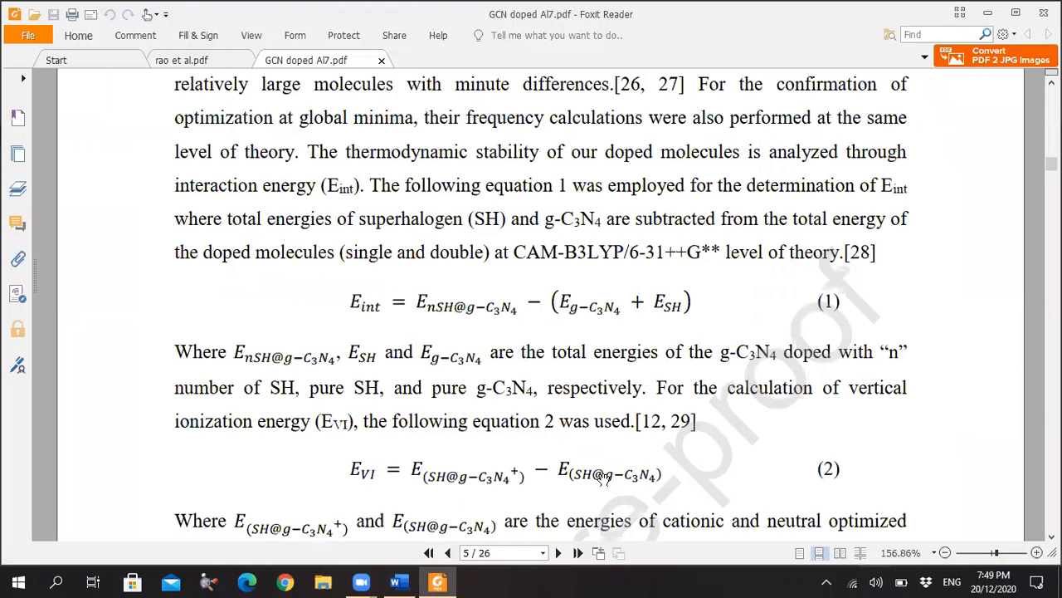
pyautogui.hotkey('alt', 'Tab')
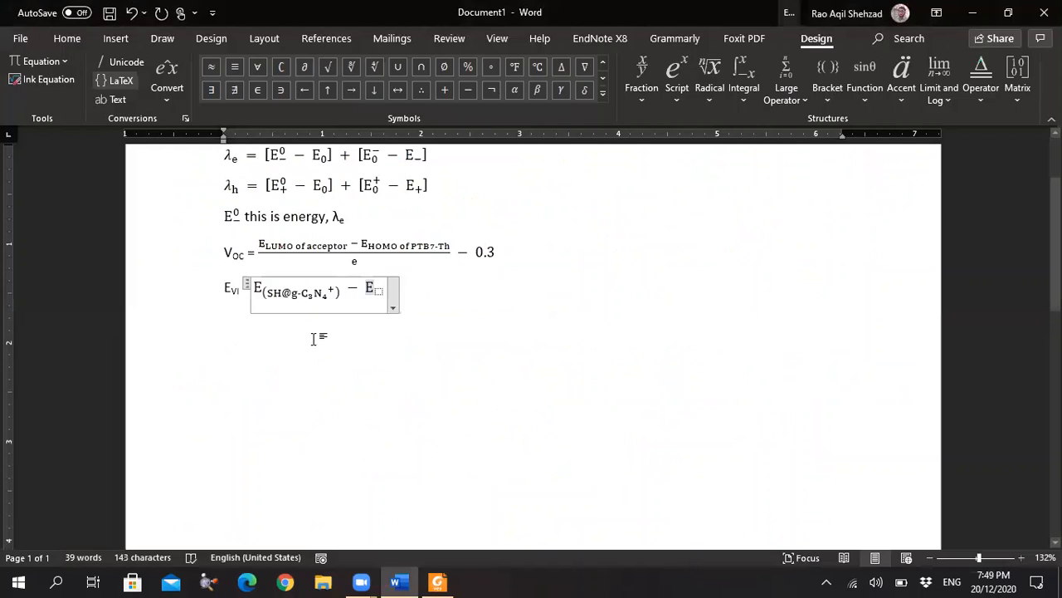
pyautogui.moveTo(263, 297)
pyautogui.mouseDown()
pyautogui.moveTo(329, 299)
pyautogui.moveTo(270, 300)
pyautogui.mouseUp()
pyautogui.click(310, 298)
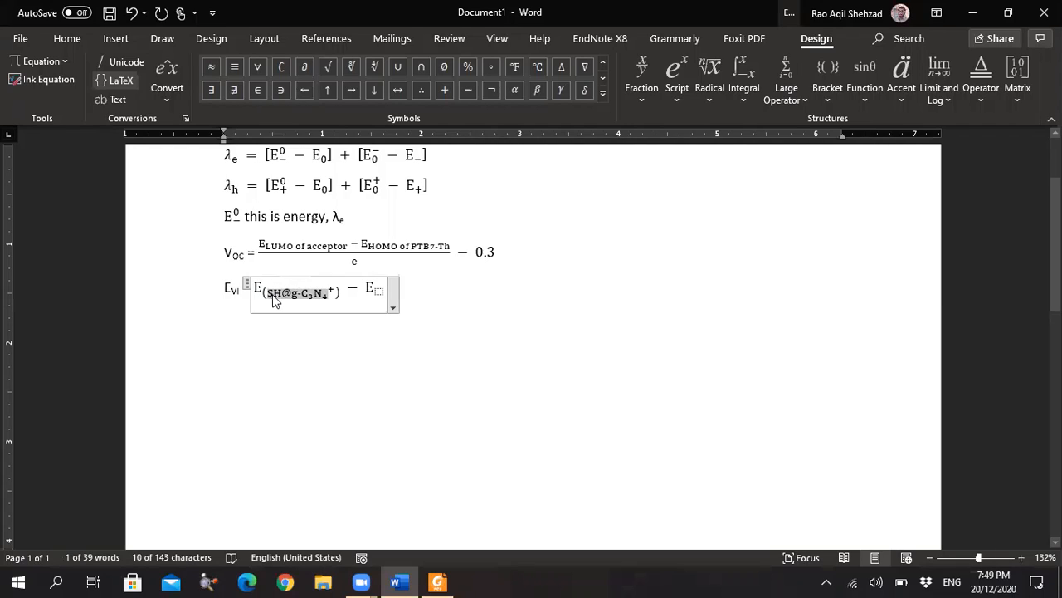
# - Insert parentheses in the second E's subscript, fill them with the copied SH@g-C3N4, and leave the EVI equation
pyautogui.click(378, 290)
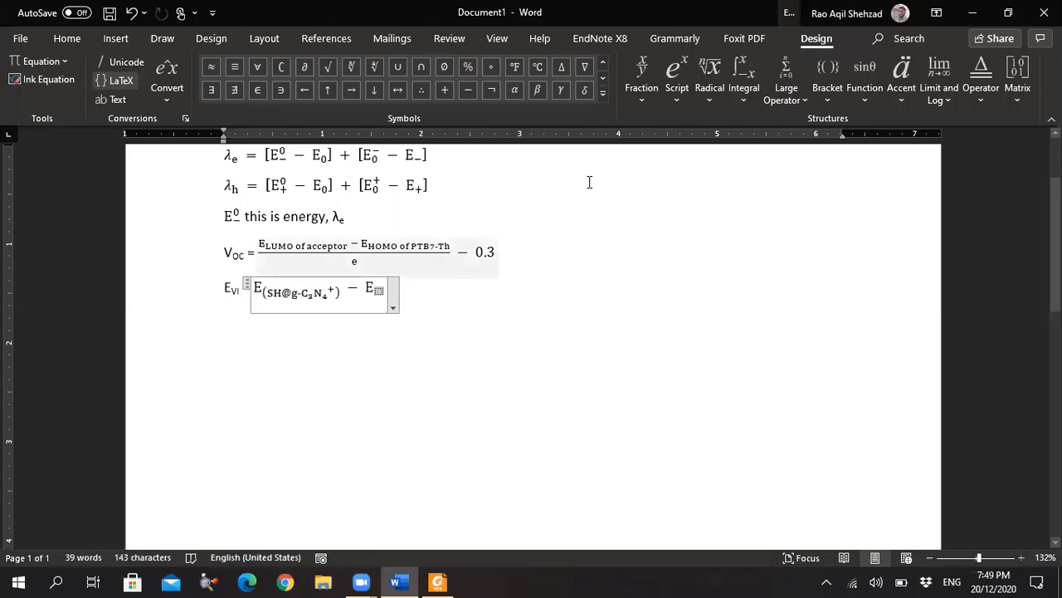
pyautogui.click(824, 87)
pyautogui.click(826, 166)
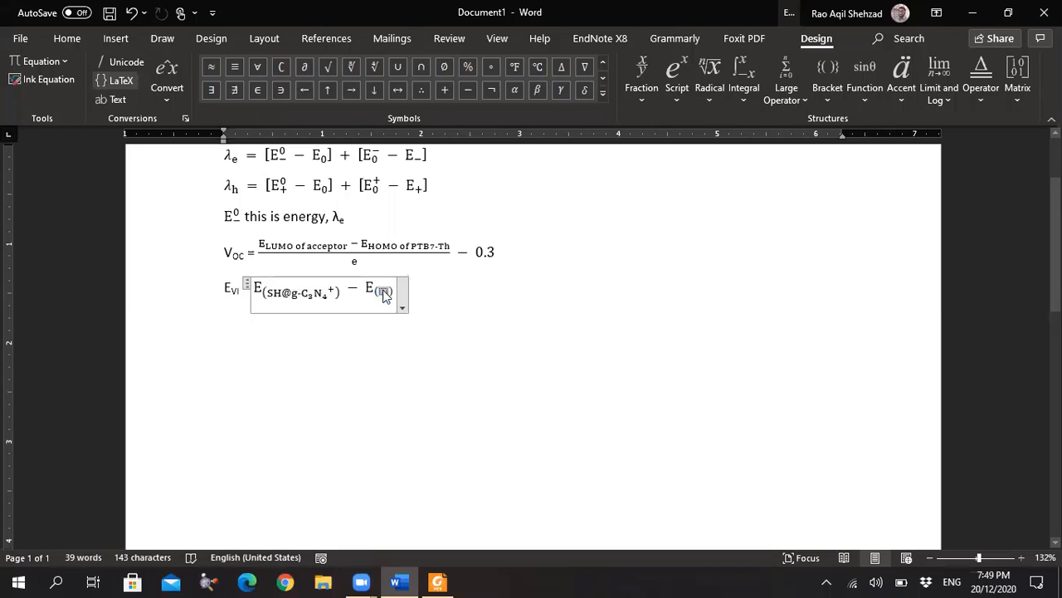
pyautogui.write('SH@g-C3N4')
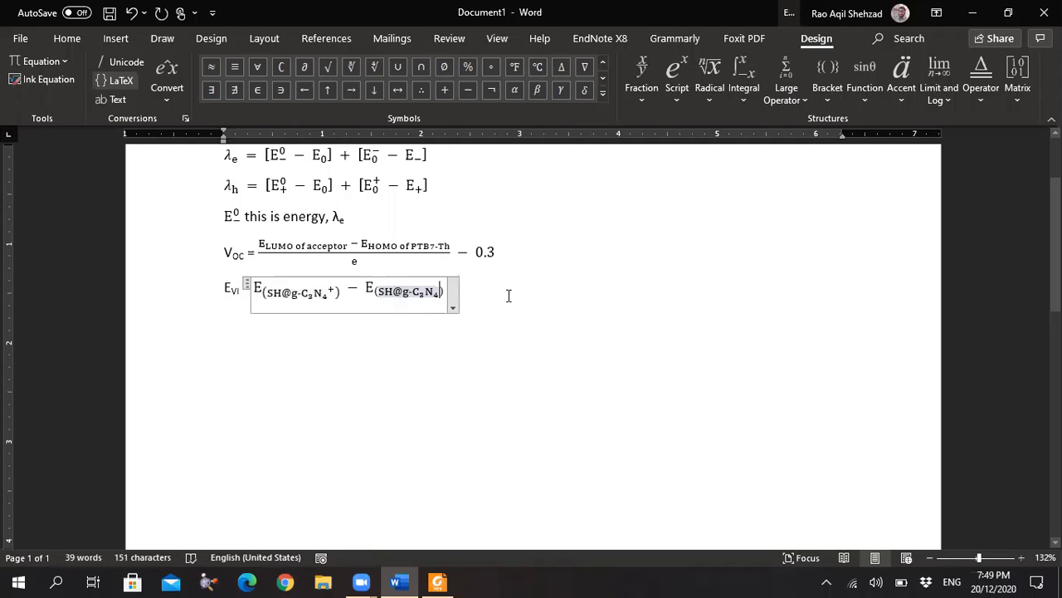
pyautogui.click(337, 294)
pyautogui.press('BackSpace')
pyautogui.click(500, 286)
# - Find equation (4) in the PDF, then insert a new equation in Word containing a subscript structure with "aniso" as its subscript
pyautogui.hotkey('alt', 'Tab')
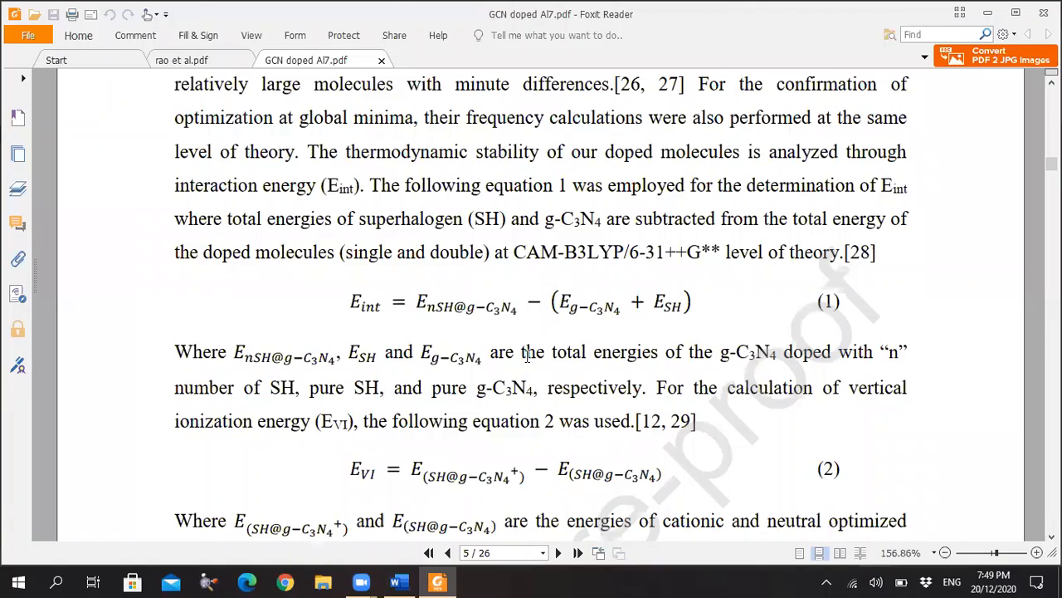
pyautogui.scroll(-3, 526, 355)
pyautogui.scroll(-2, 526, 355)
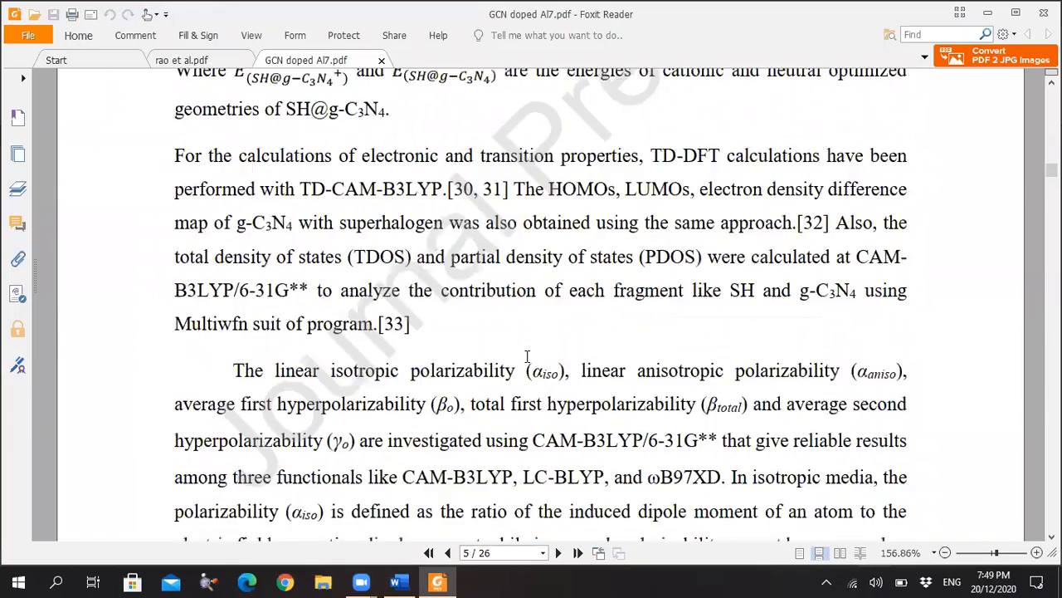
pyautogui.scroll(-2, 526, 355)
pyautogui.scroll(-4, 526, 356)
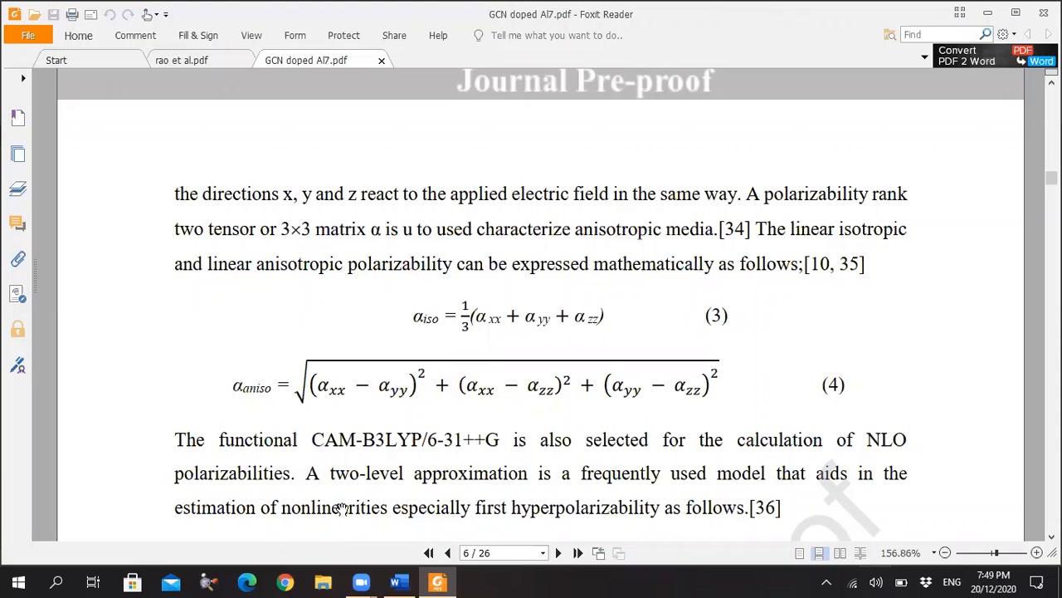
pyautogui.click(400, 582)
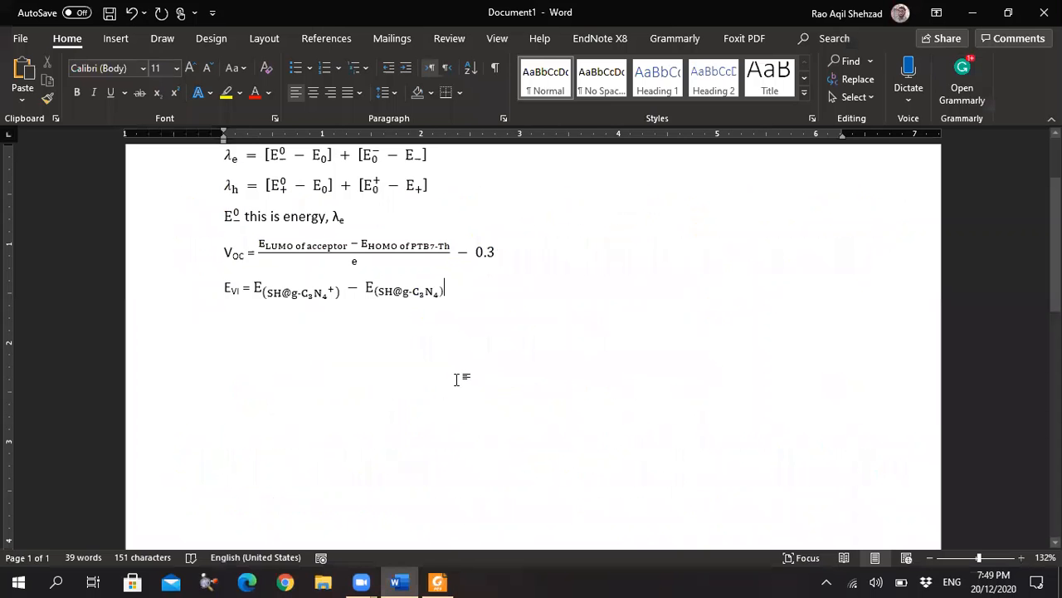
pyautogui.click(116, 38)
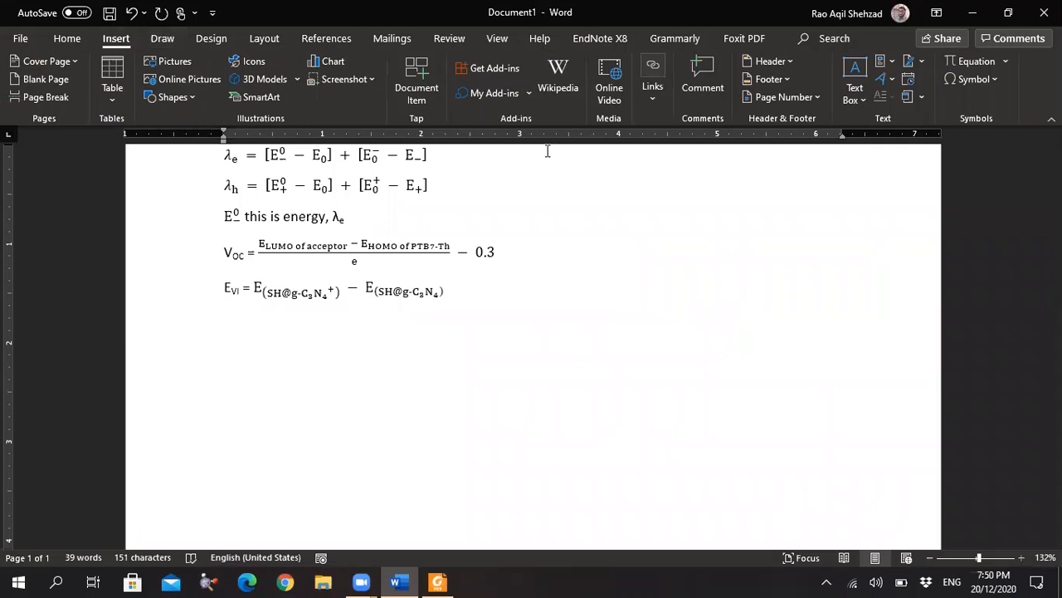
pyautogui.click(964, 63)
pyautogui.click(675, 73)
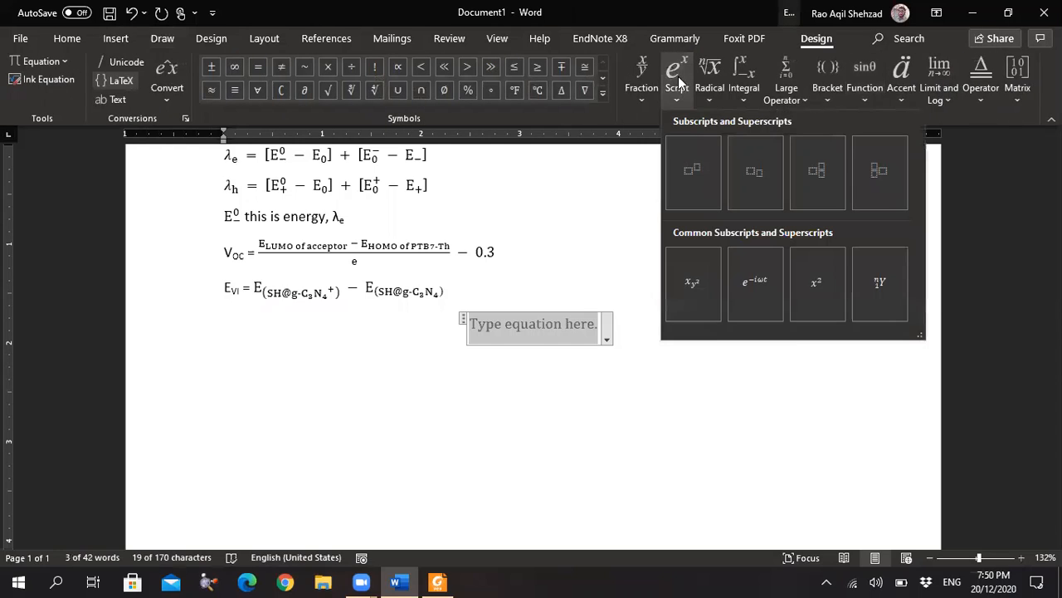
pyautogui.click(746, 151)
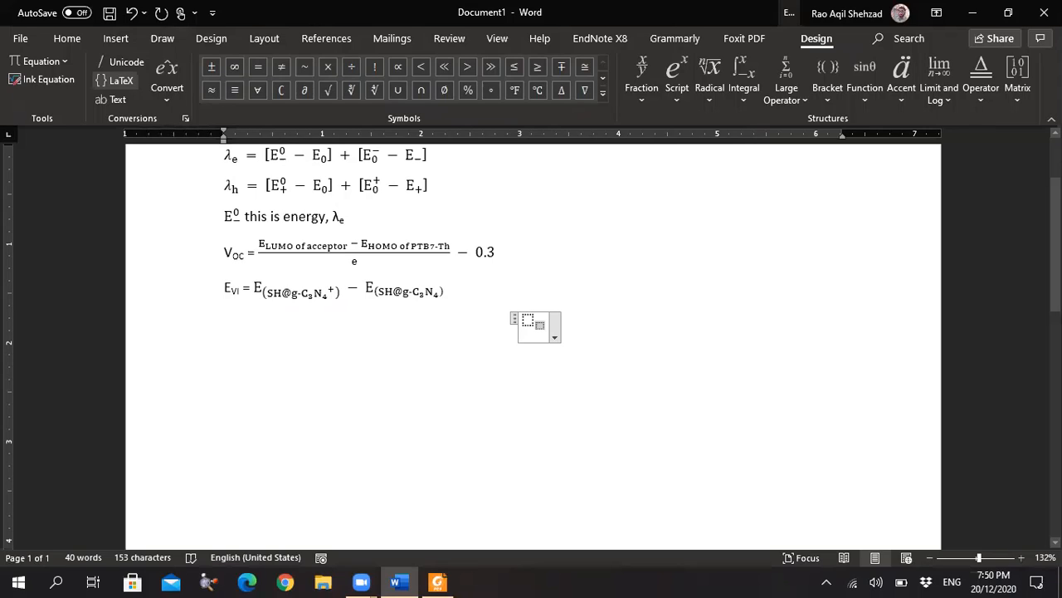
pyautogui.write('aniso')
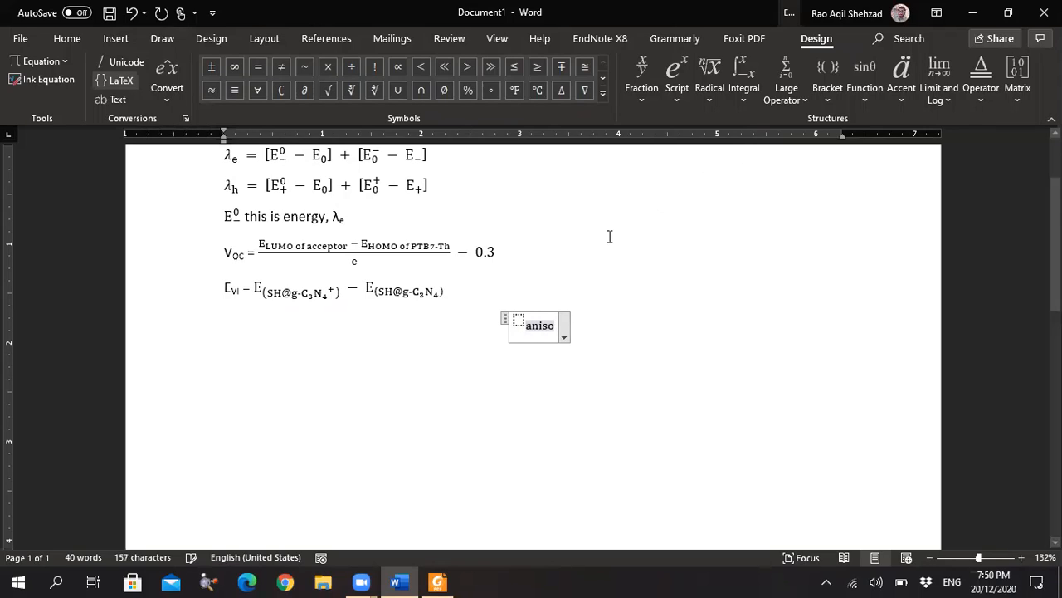
# - Insert the Greek small letter alpha as the base of the "aniso" subscript structure
pyautogui.click(518, 322)
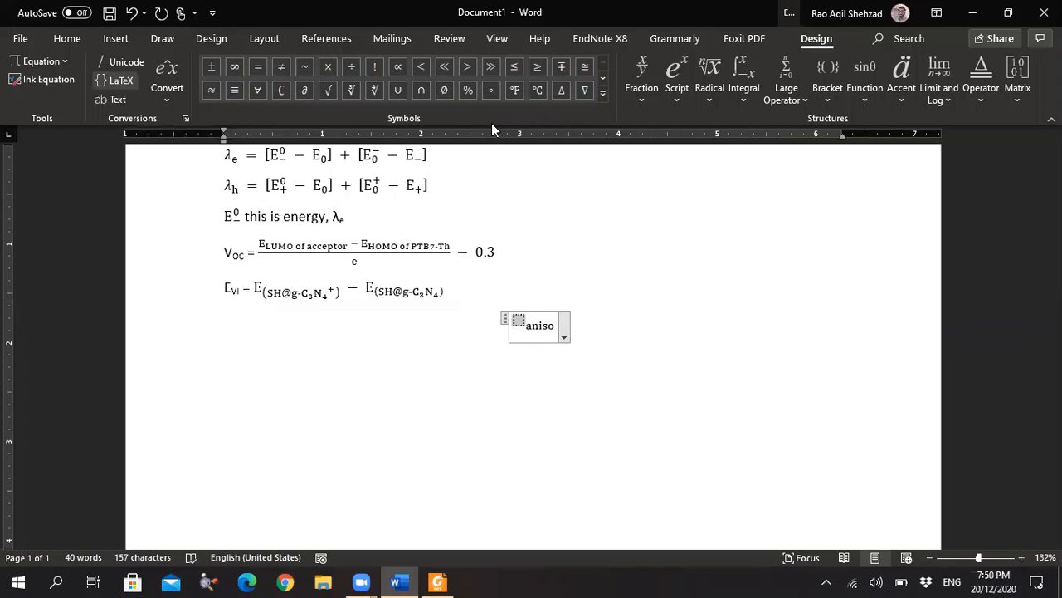
pyautogui.click(116, 39)
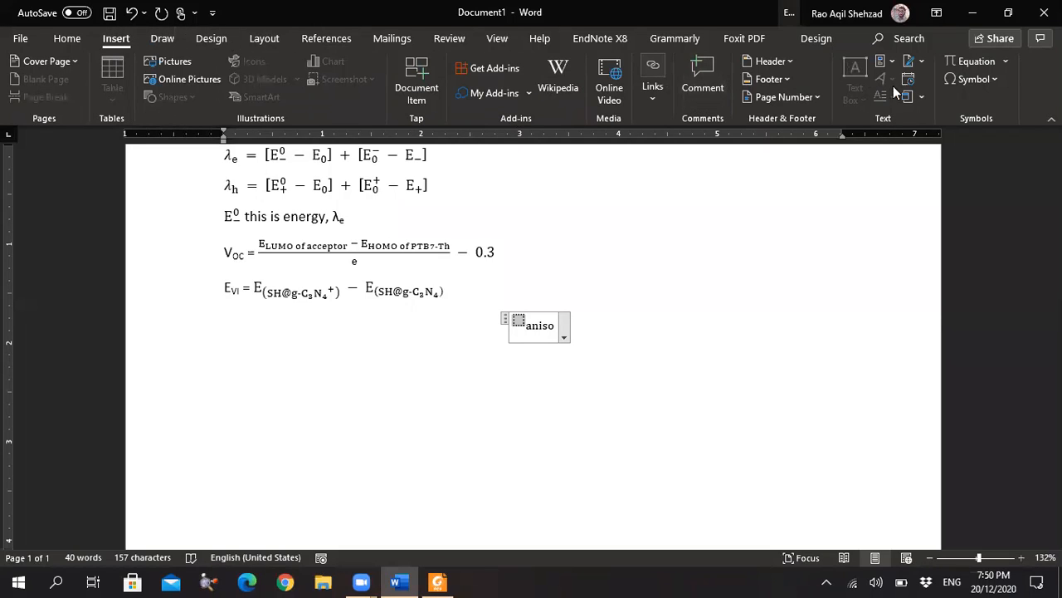
pyautogui.click(957, 80)
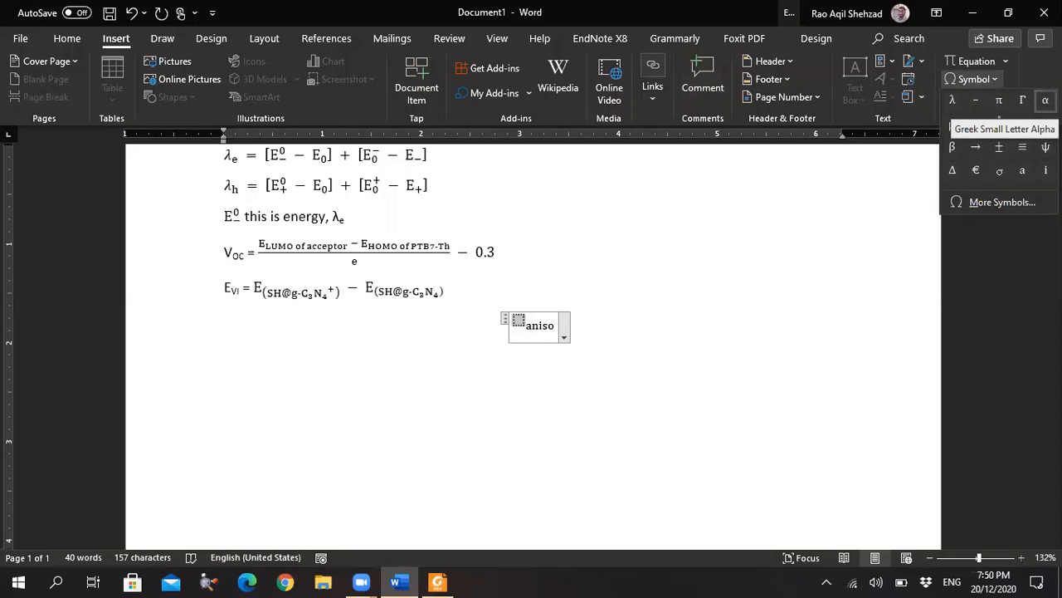
pyautogui.click(1045, 101)
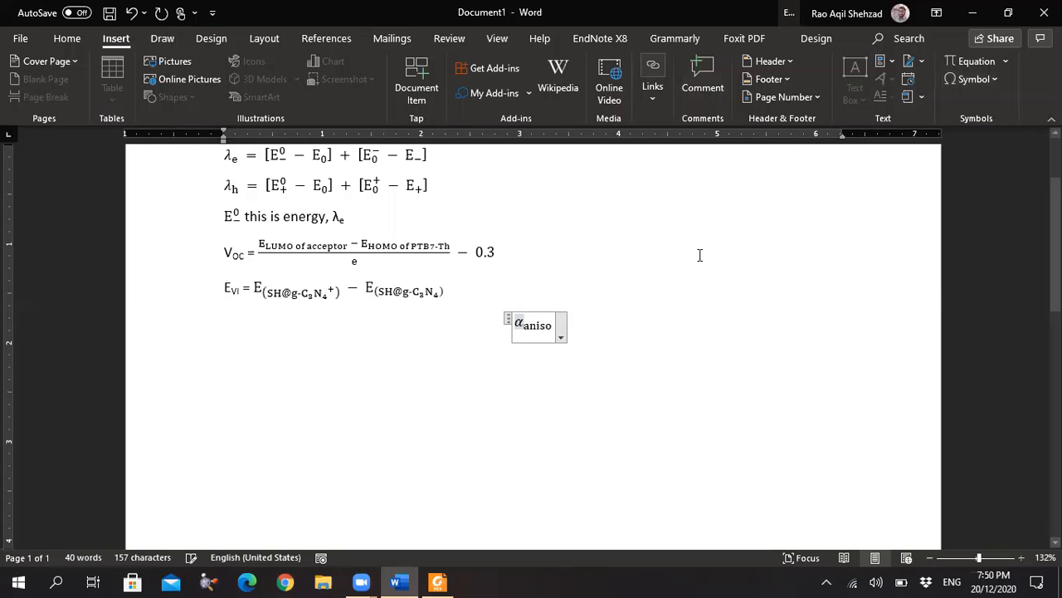
# - Move out of the "aniso" subscript to the end of the structure and add an equals sign
pyautogui.press('Right')
pyautogui.press('Right')
pyautogui.press('Right')
pyautogui.press('Right')
pyautogui.press('Right')
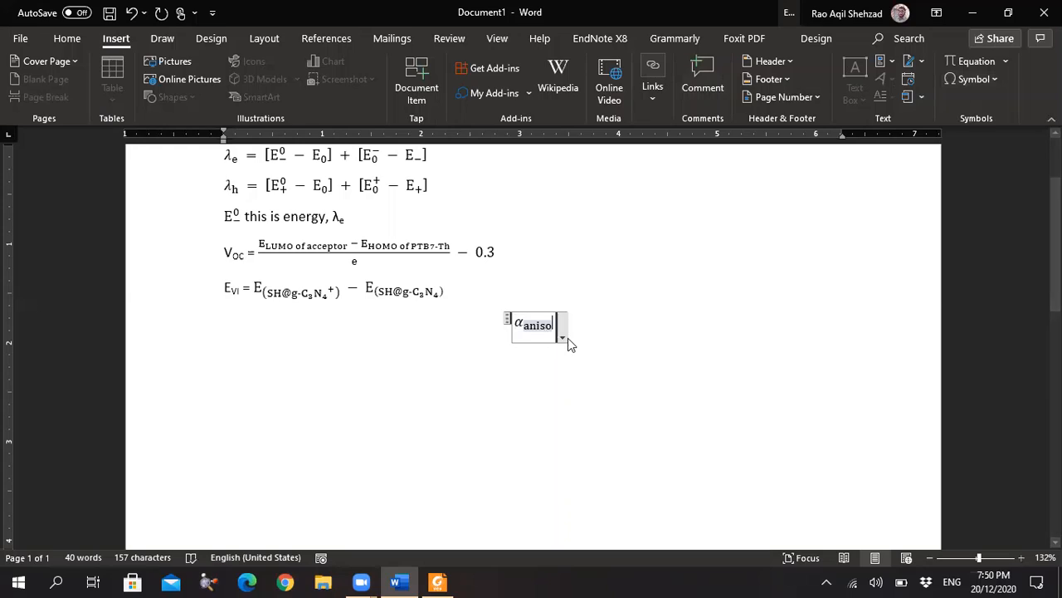
pyautogui.press('BackSpace')
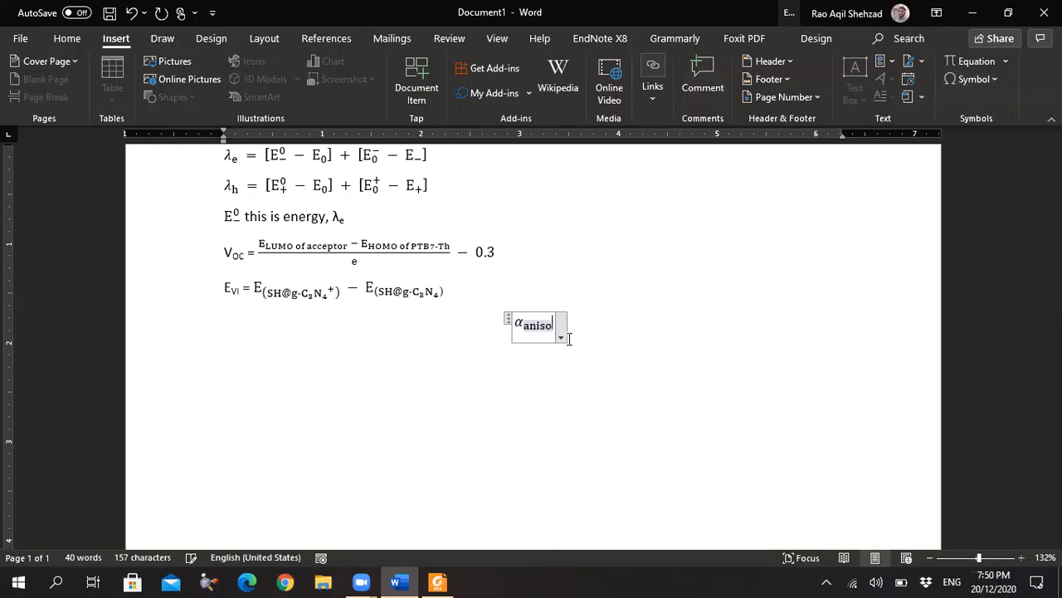
pyautogui.press('Right')
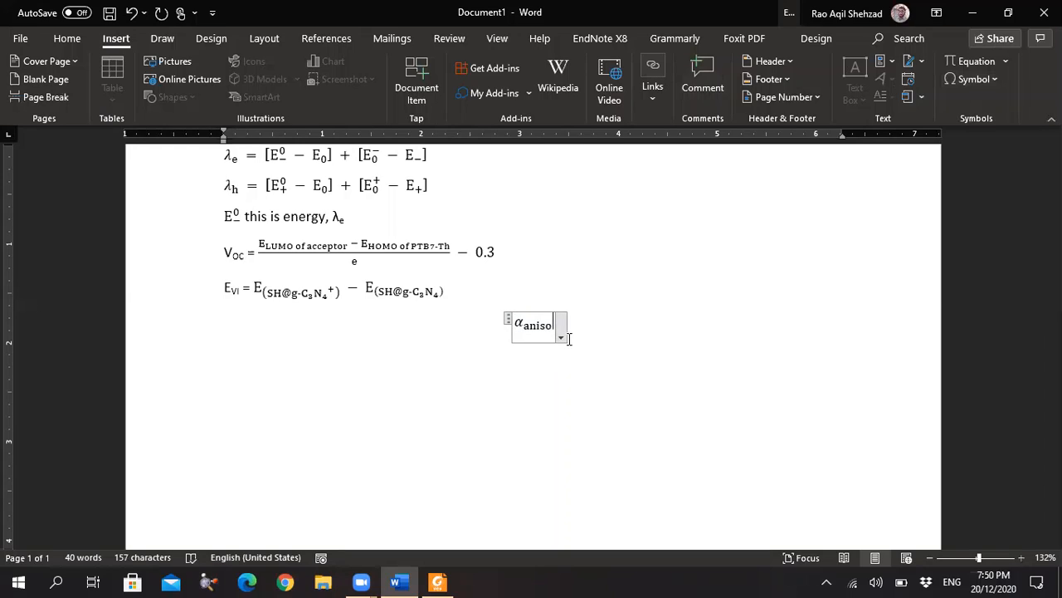
pyautogui.write('=')
# - Check equation (4) in the PDF, then insert a square root structure after the equals sign of the α aniso equation in Word
pyautogui.click(431, 582)
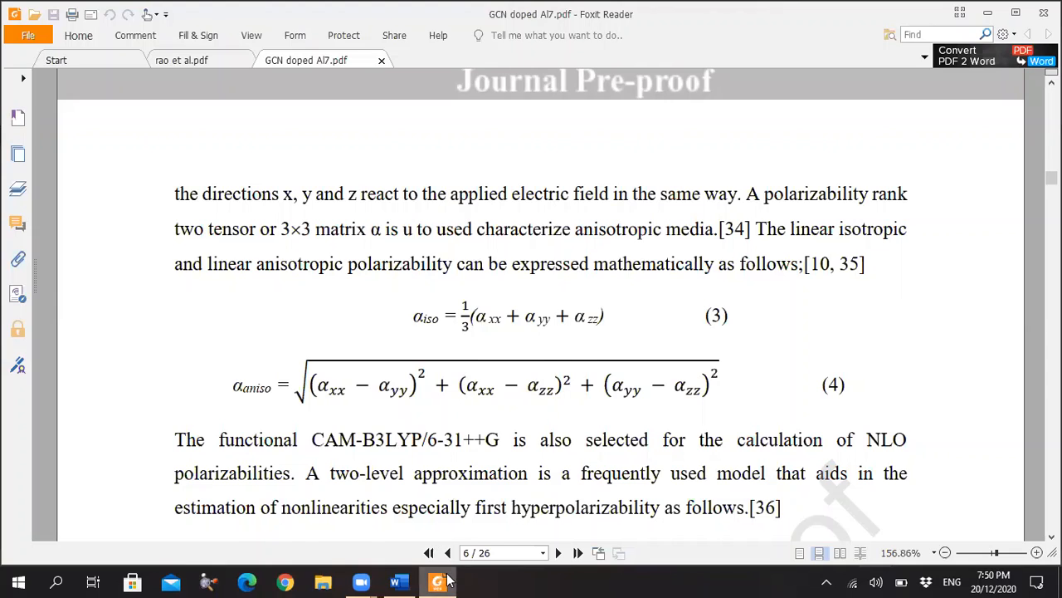
pyautogui.click(399, 582)
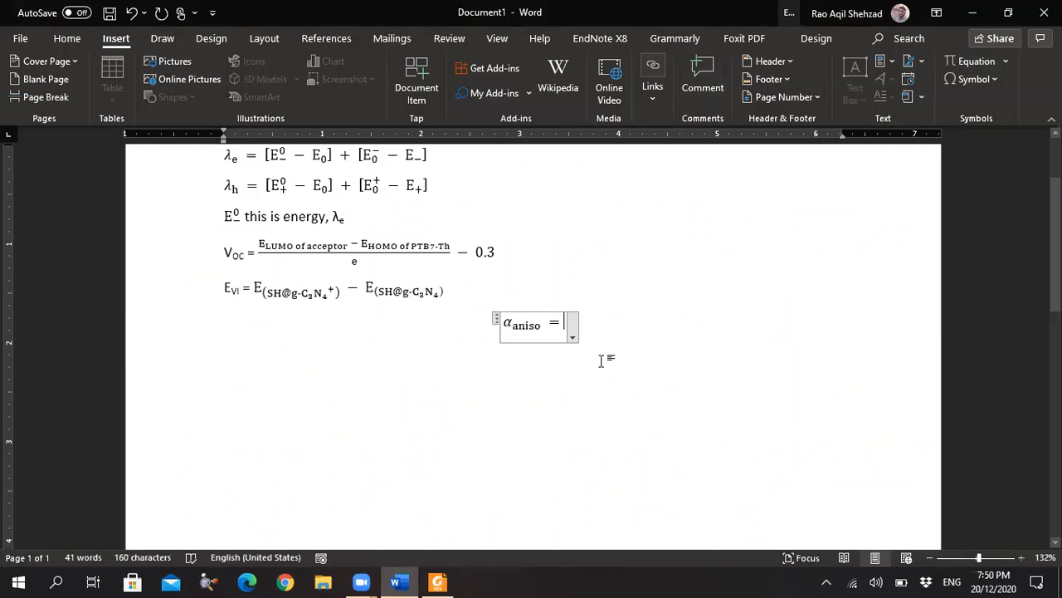
pyautogui.click(973, 59)
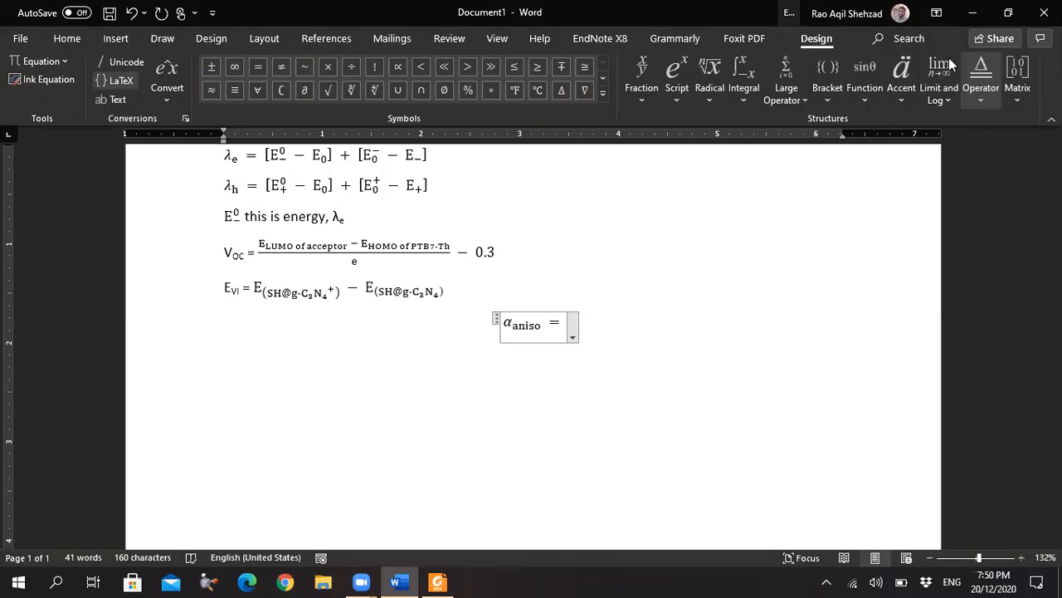
pyautogui.click(716, 98)
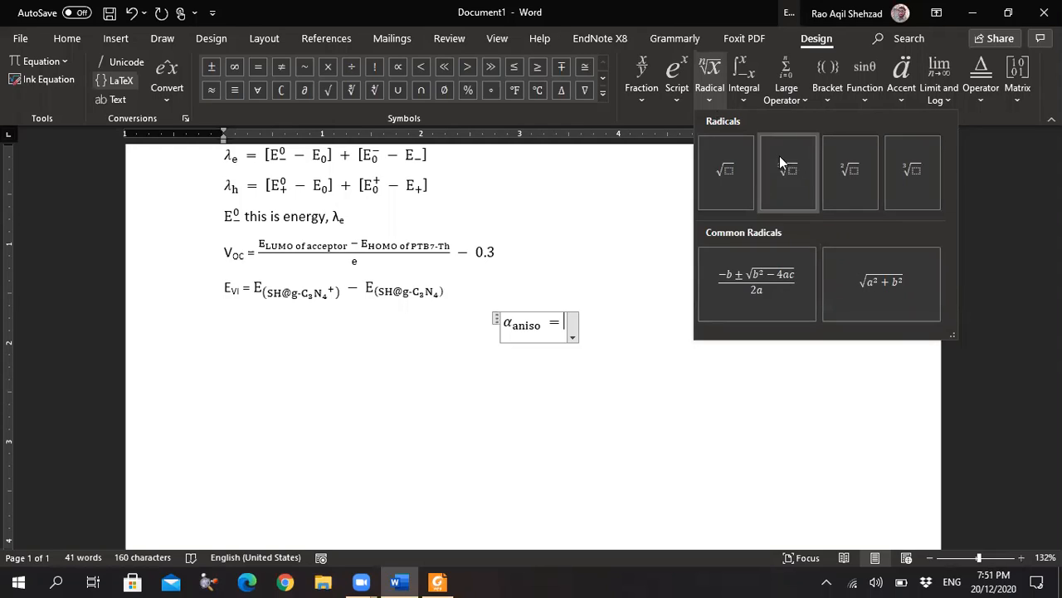
pyautogui.click(724, 156)
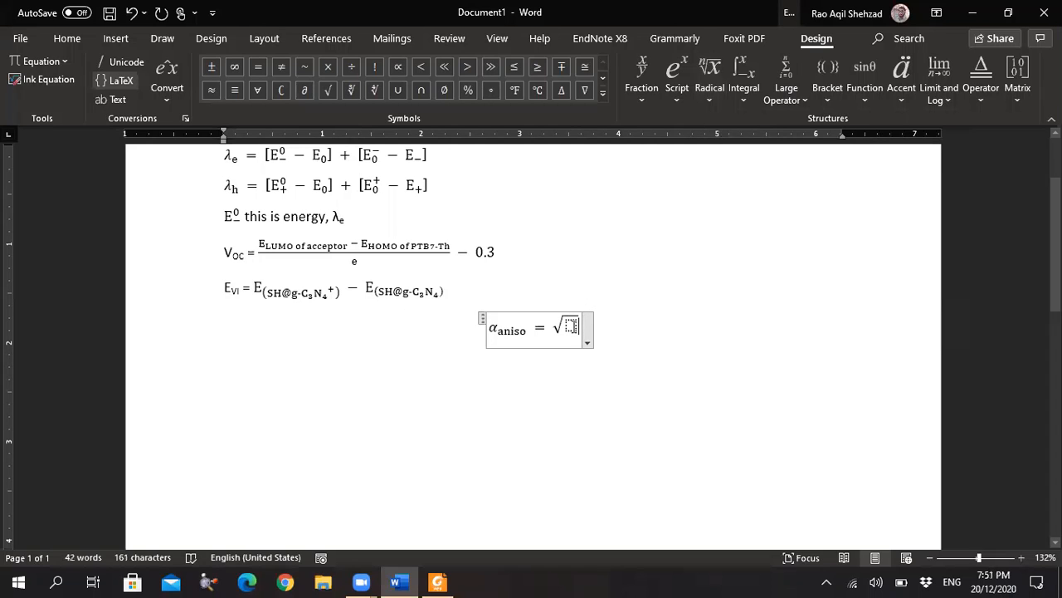
pyautogui.click(437, 581)
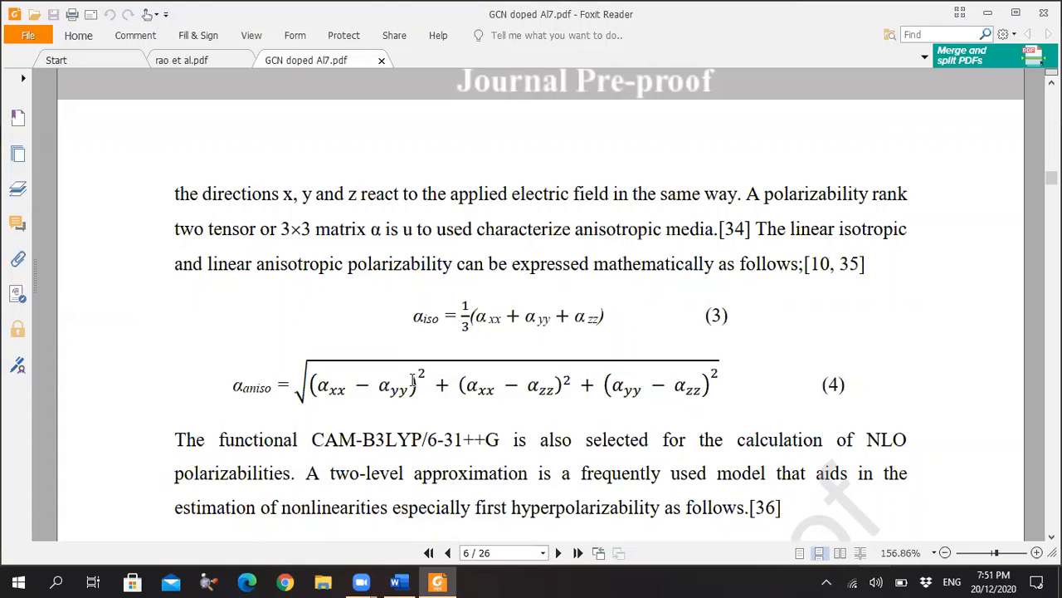
pyautogui.click(445, 580)
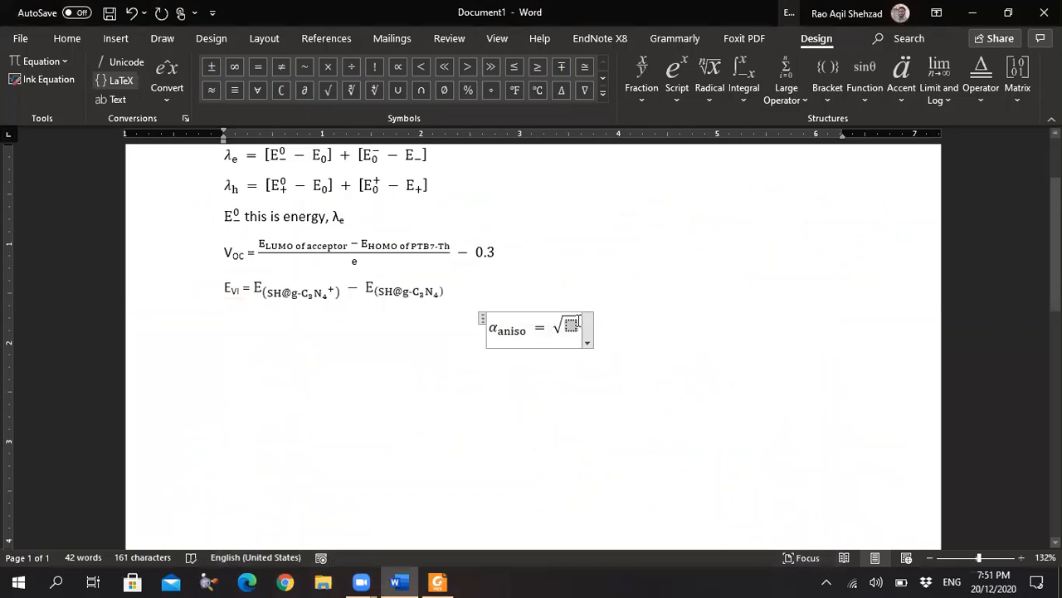
pyautogui.click(823, 81)
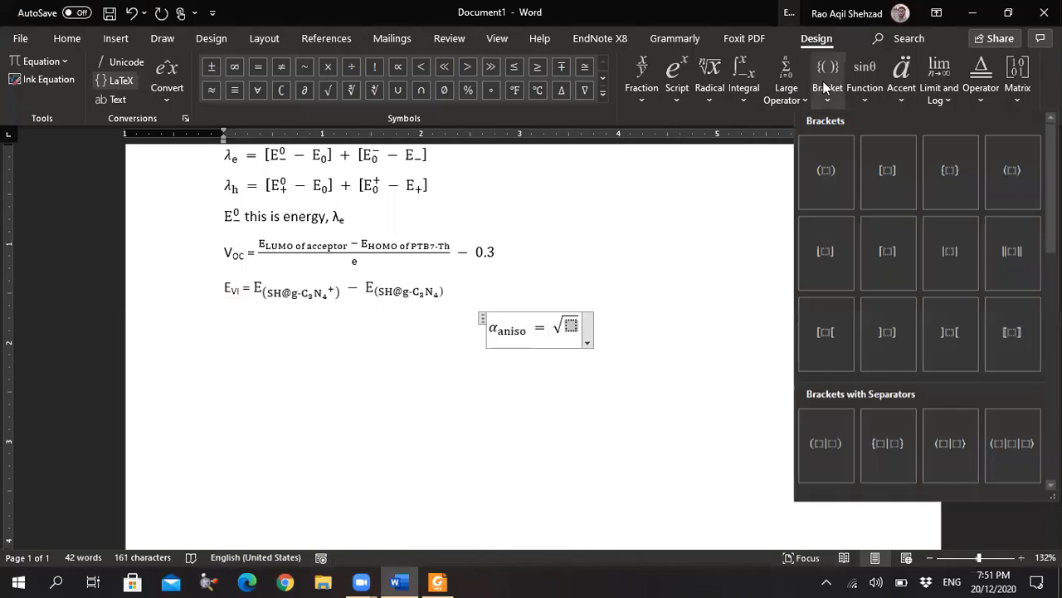
pyautogui.click(839, 172)
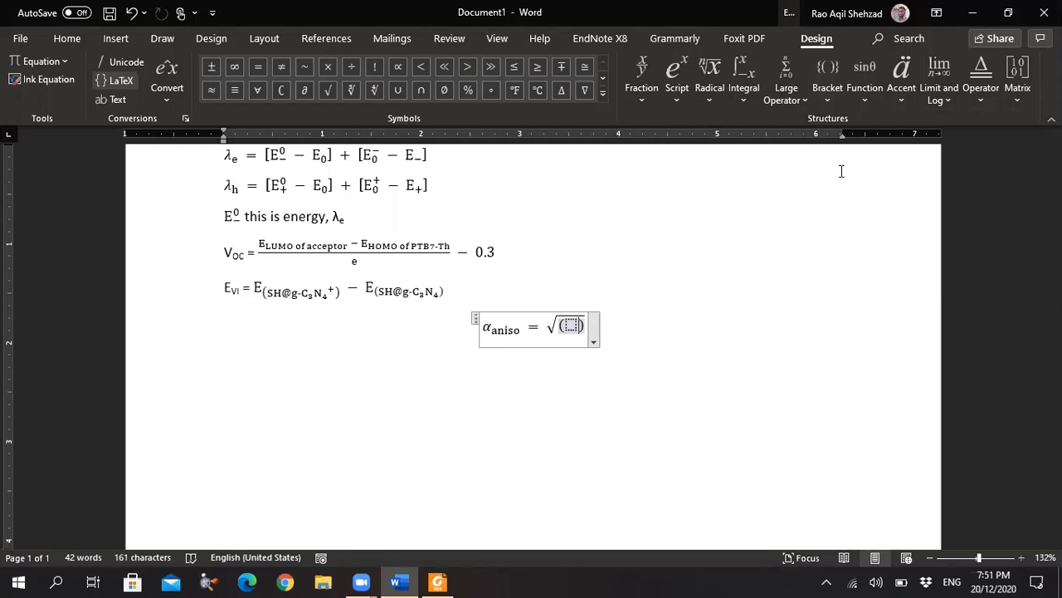
pyautogui.hotkey('ctrl', 'z')
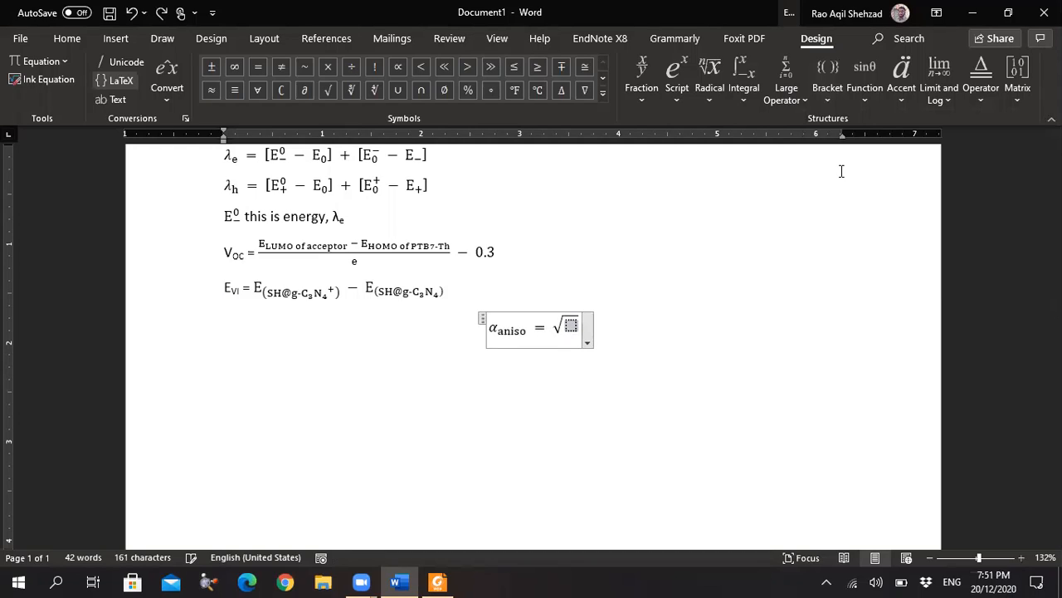
# - Insert a superscript structure under the square root, with parentheses as its base and 2 as its exponent
pyautogui.click(656, 86)
pyautogui.click(679, 88)
pyautogui.click(688, 170)
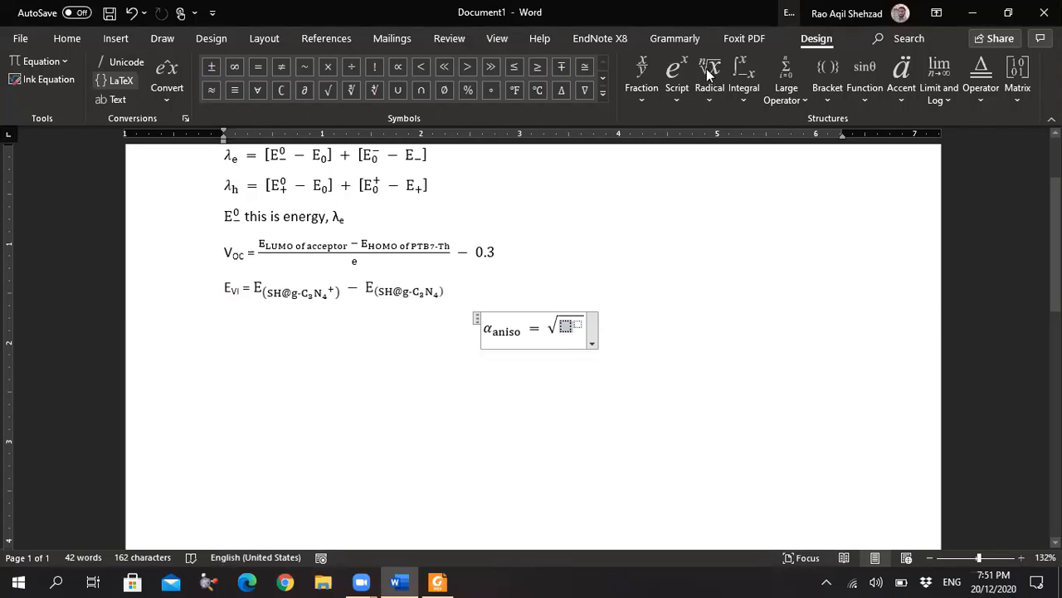
pyautogui.click(829, 72)
pyautogui.click(834, 174)
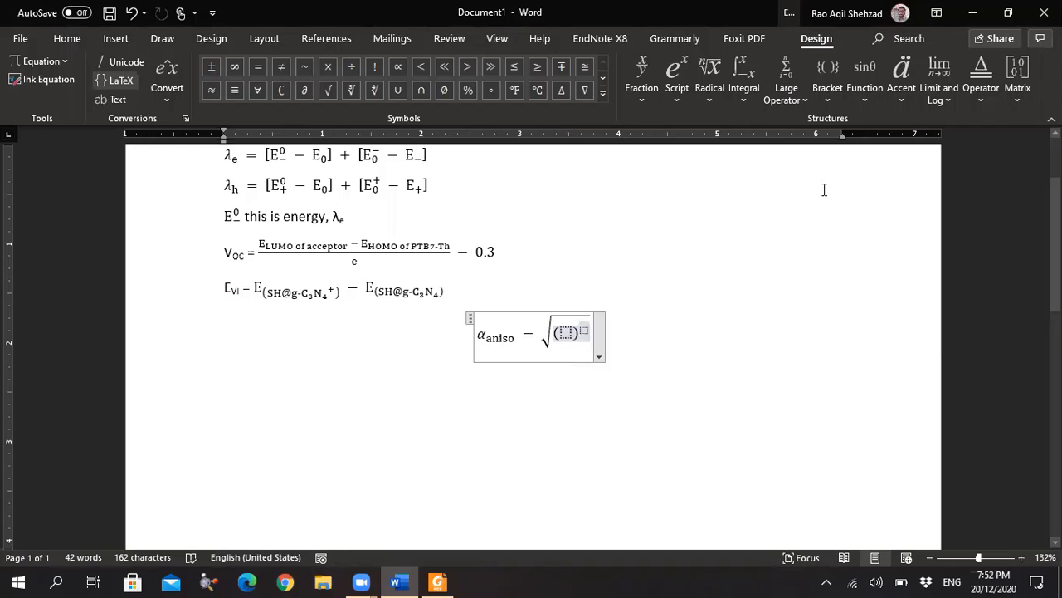
pyautogui.write('2')
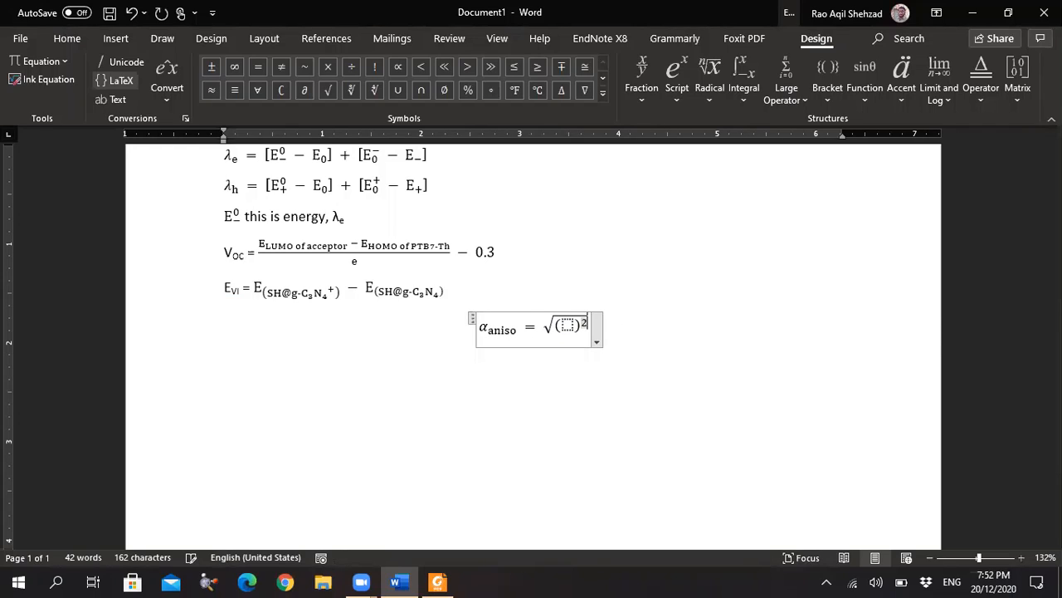
# - Compare with equation (4) in the PDF, then insert a subscript structure inside the squared parentheses
pyautogui.press('Left')
pyautogui.hotkey('alt', 'Tab')
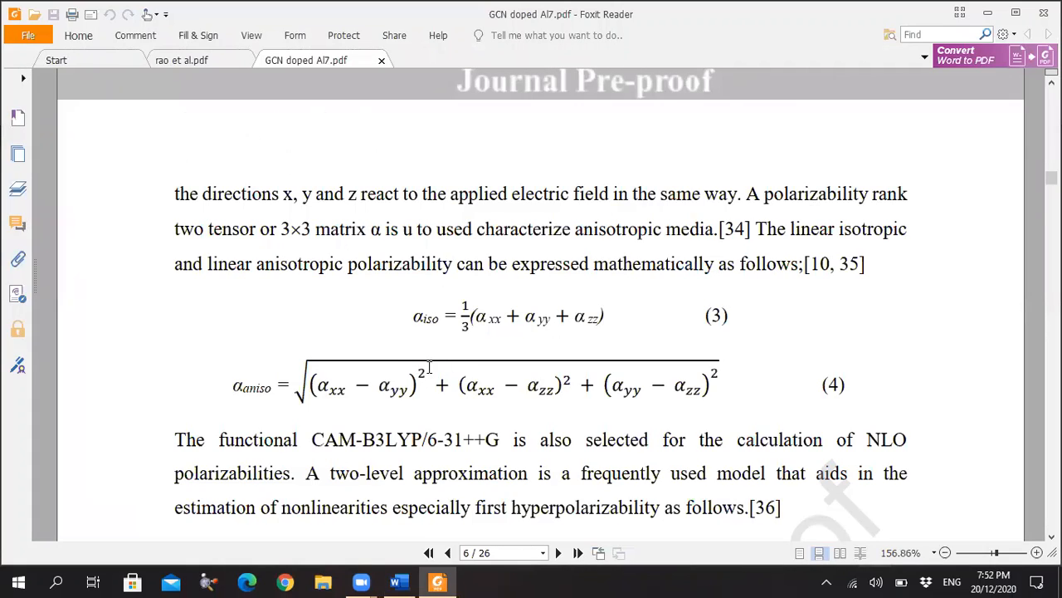
pyautogui.hotkey('alt', 'Tab')
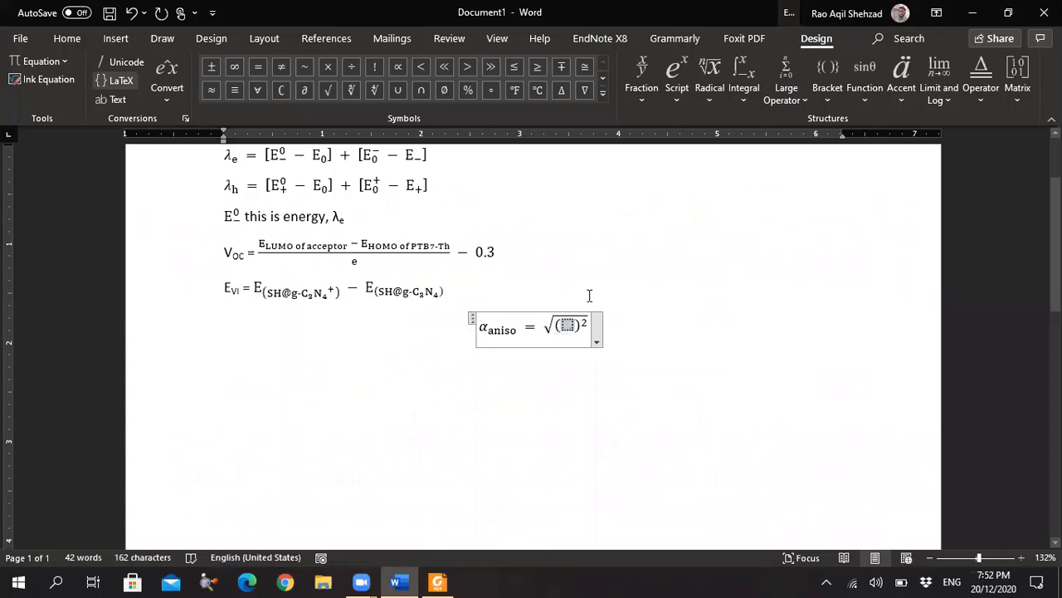
pyautogui.click(710, 79)
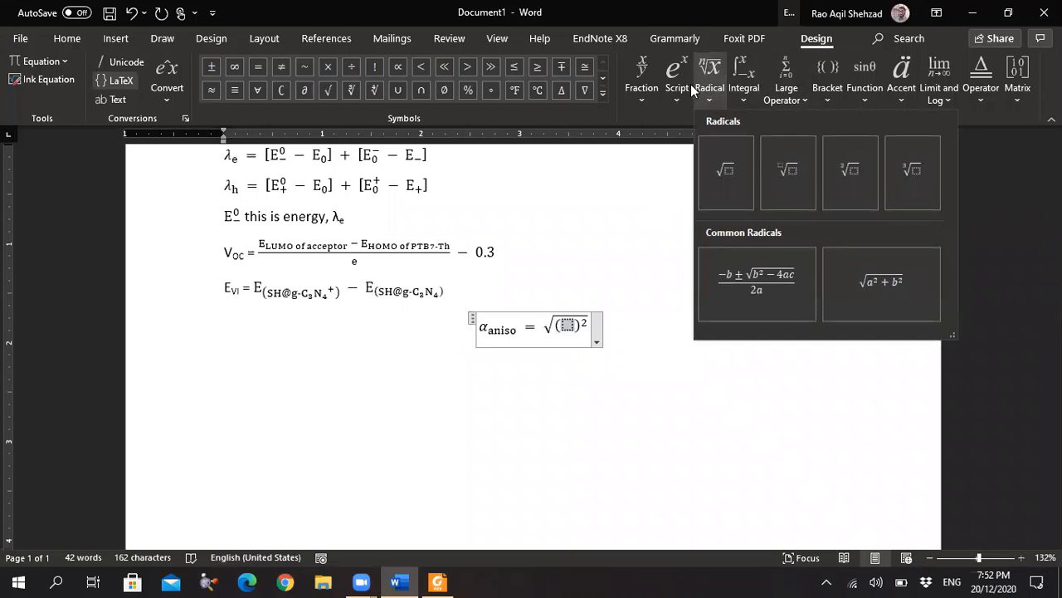
pyautogui.click(679, 83)
pyautogui.click(744, 175)
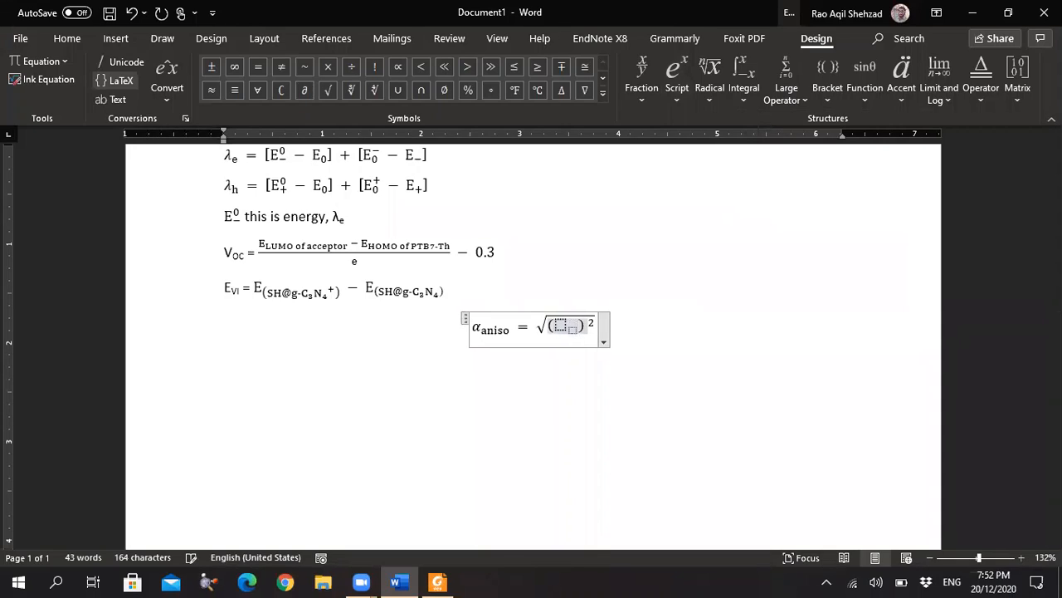
# - Add a minus sign after the subscript structure inside the parentheses, followed by a second subscript structure
pyautogui.press('BackSpace')
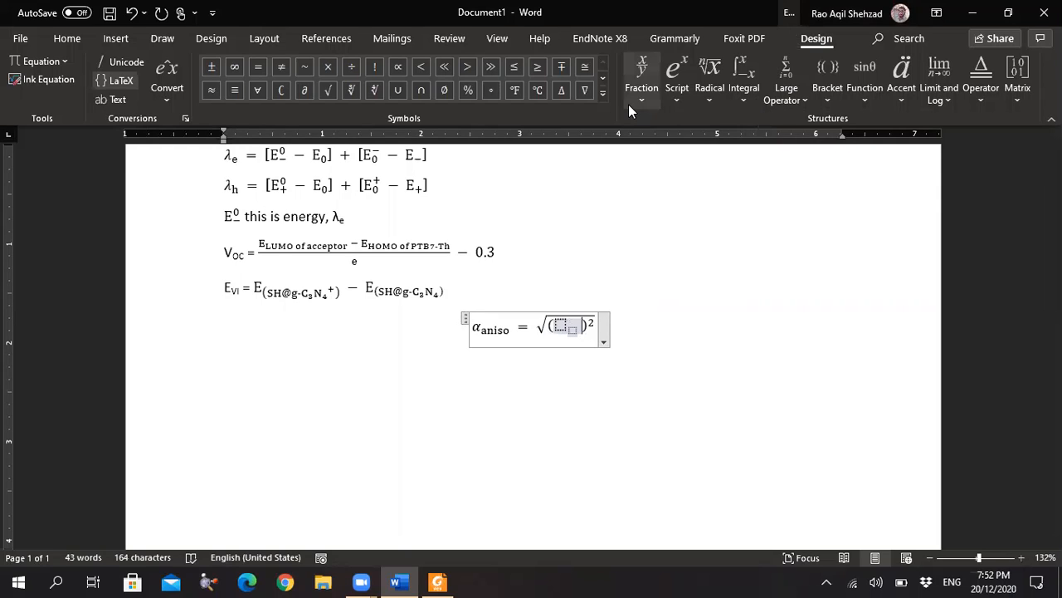
pyautogui.hotkey('alt', 'Tab')
pyautogui.hotkey('alt', 'Tab')
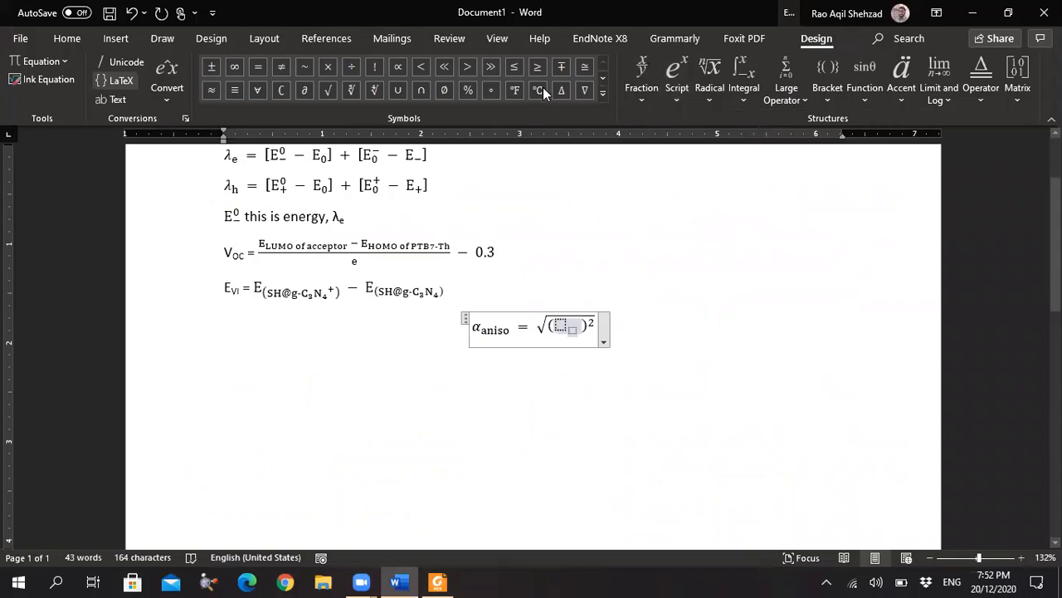
pyautogui.click(603, 94)
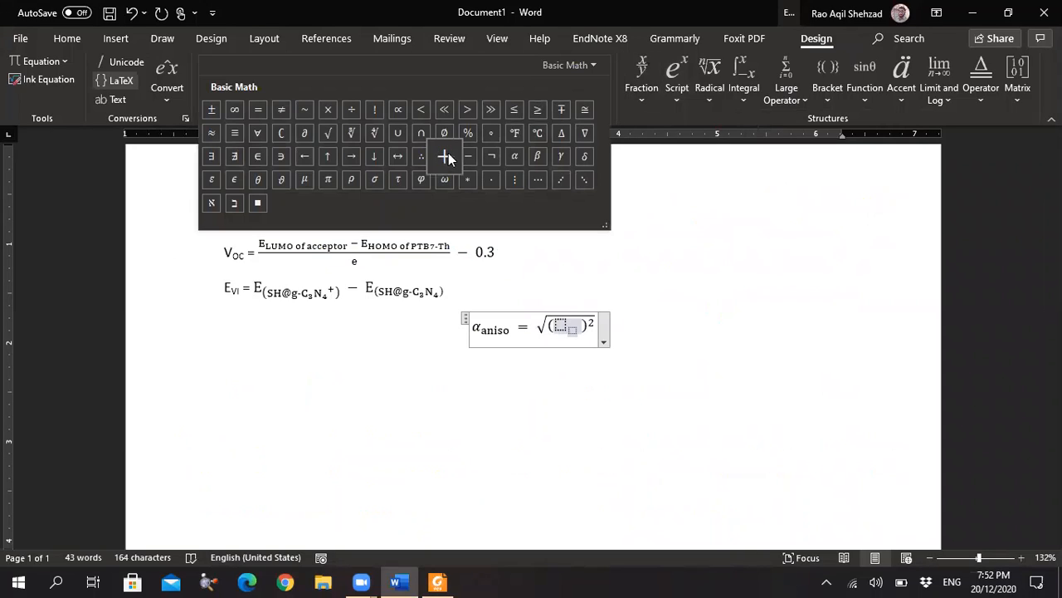
pyautogui.press('Escape')
pyautogui.write('-')
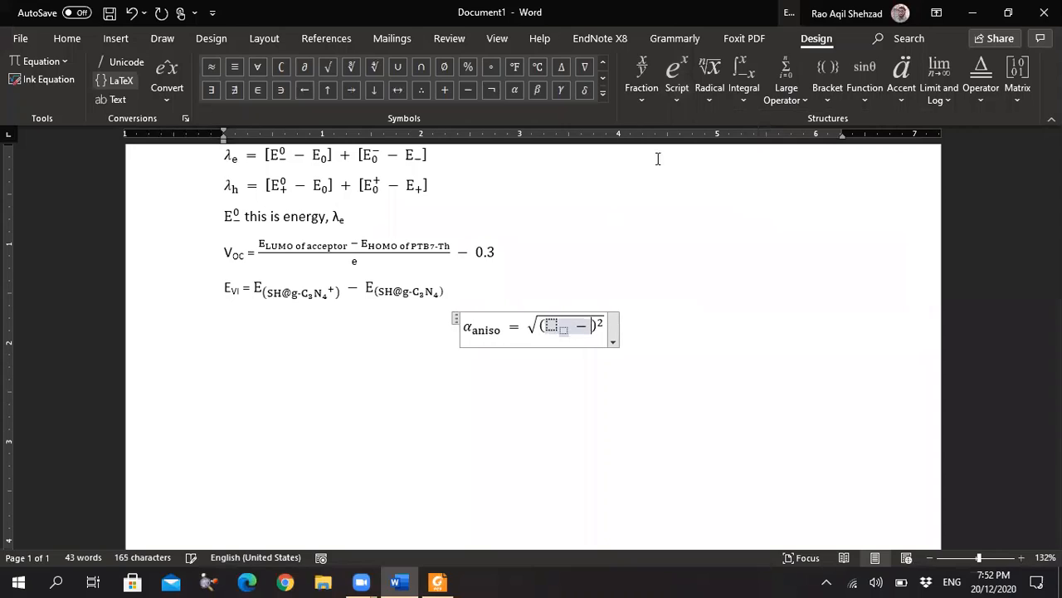
pyautogui.click(675, 92)
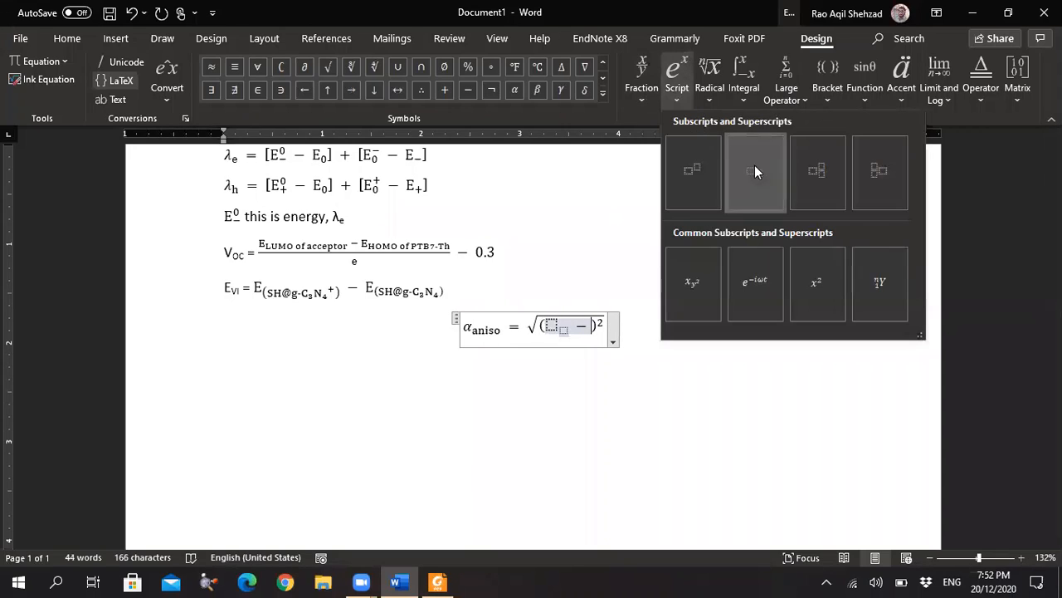
pyautogui.click(755, 165)
pyautogui.click(540, 325)
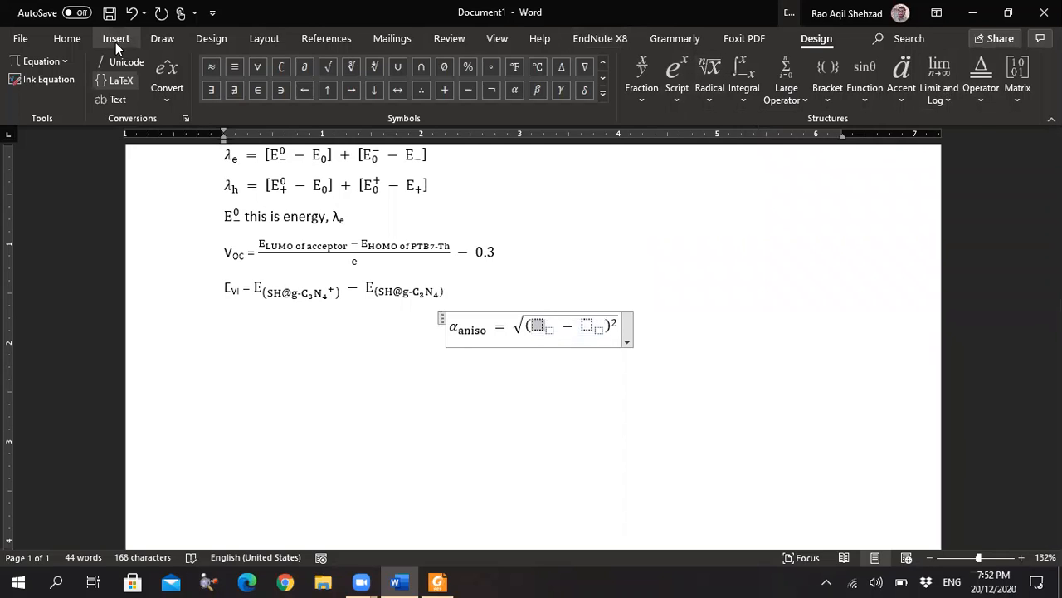
pyautogui.click(61, 42)
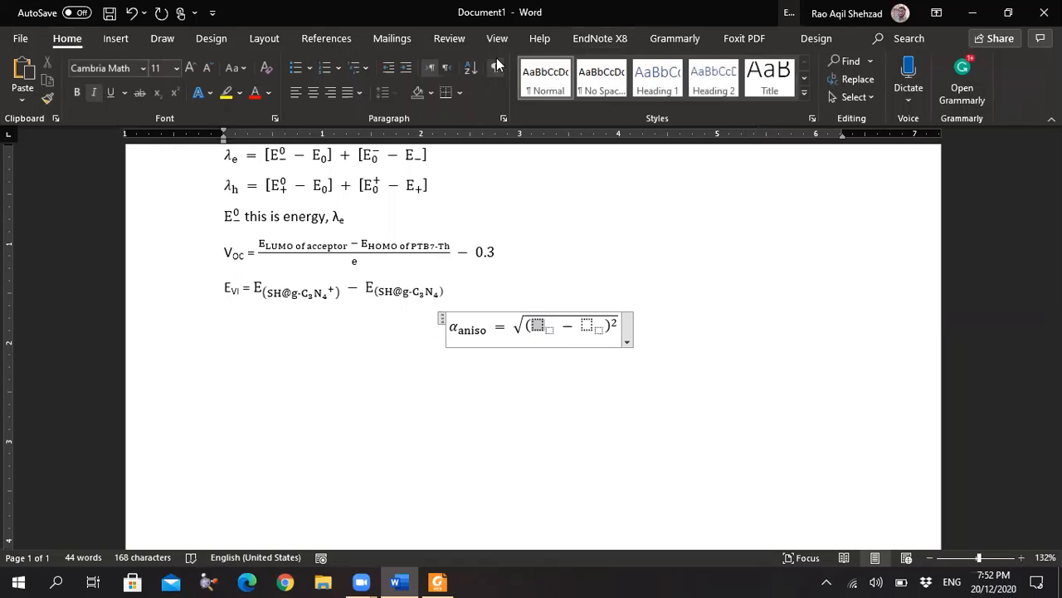
pyautogui.doubleClick(453, 328)
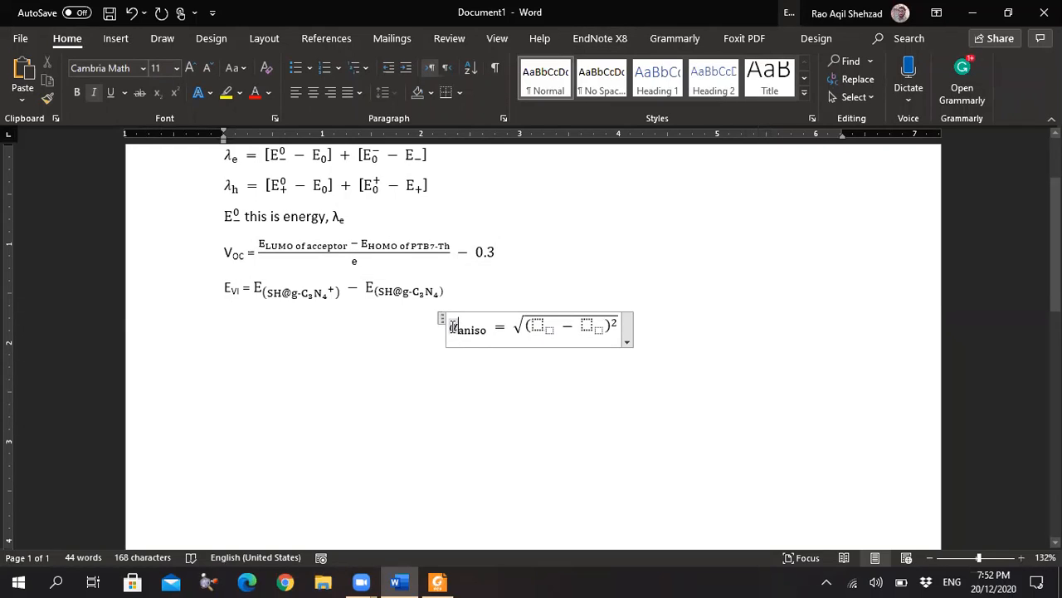
pyautogui.click(453, 327)
pyautogui.click(537, 326)
pyautogui.write('SH@g-C3N4')
pyautogui.hotkey('ctrl', 'z')
# - Copy the alpha from the "aniso" term and paste it as the base of both subscript structures inside the parentheses
pyautogui.hotkey('shift', 'Left')
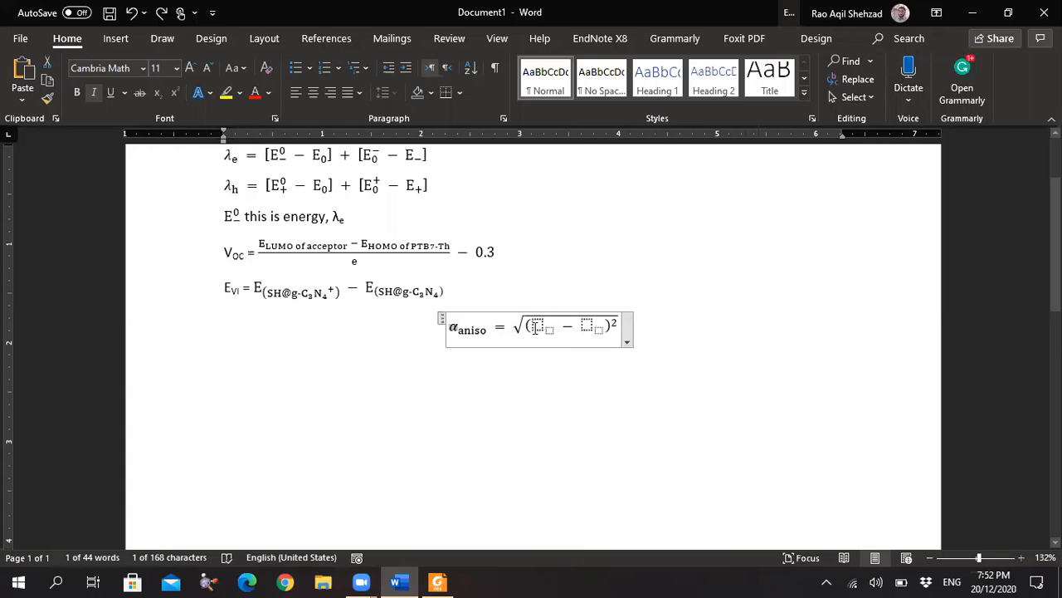
pyautogui.click(534, 327)
pyautogui.hotkey('ctrl', 'v')
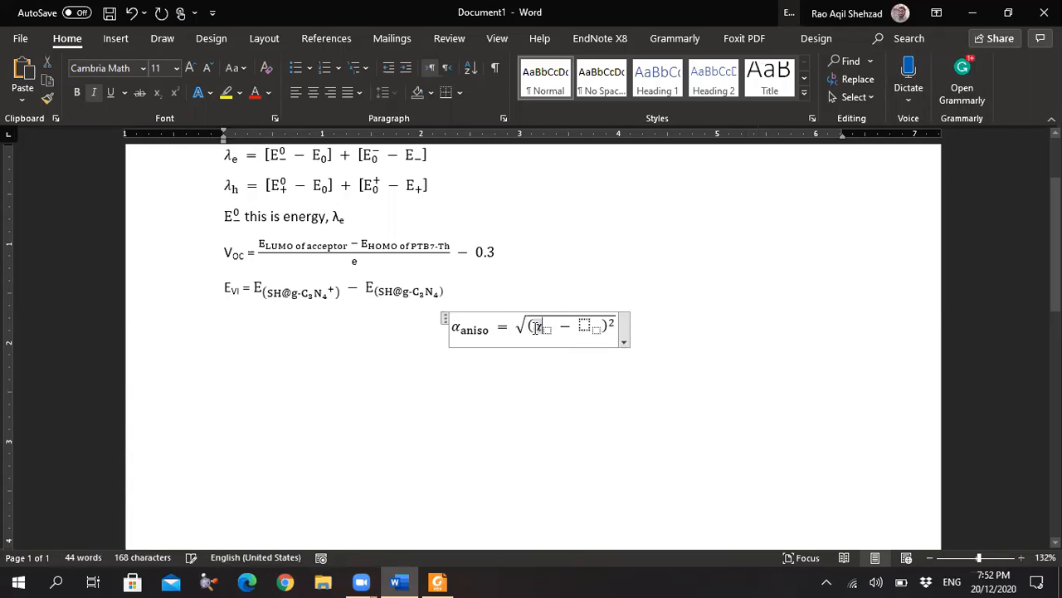
pyautogui.click(584, 325)
pyautogui.hotkey('ctrl', 'v')
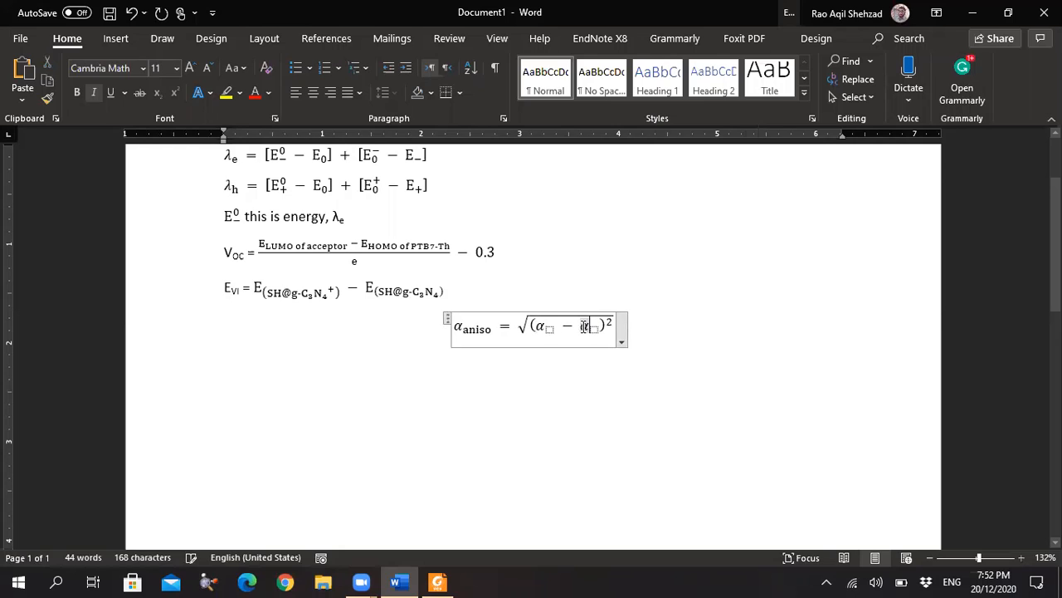
# - Check the subscripts in equation (4) of the PDF, then fill in xx for the first alpha and yy for the second
pyautogui.hotkey('alt', 'Tab')
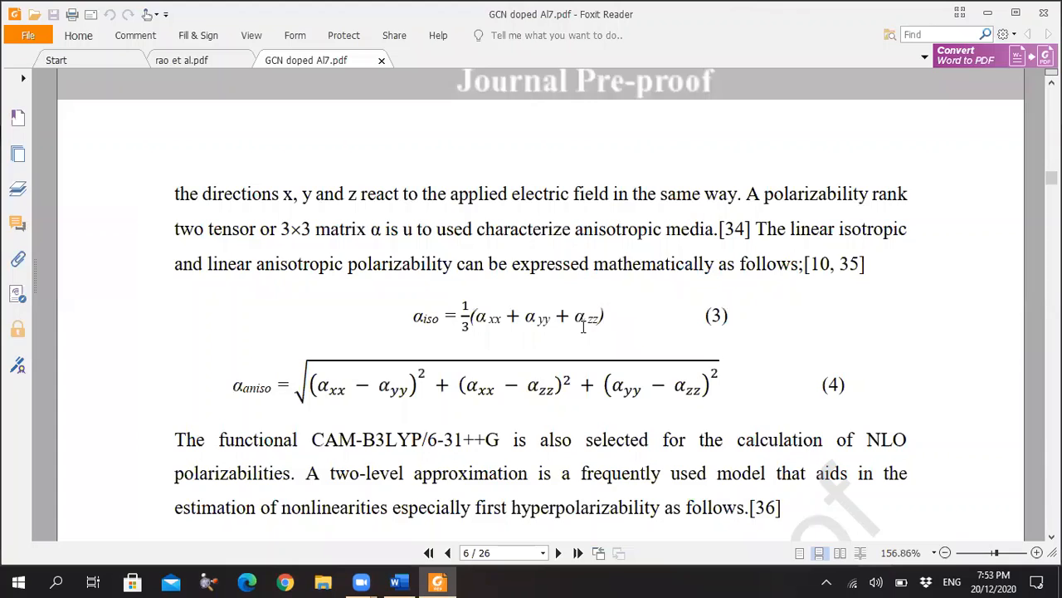
pyautogui.hotkey('alt', 'Tab')
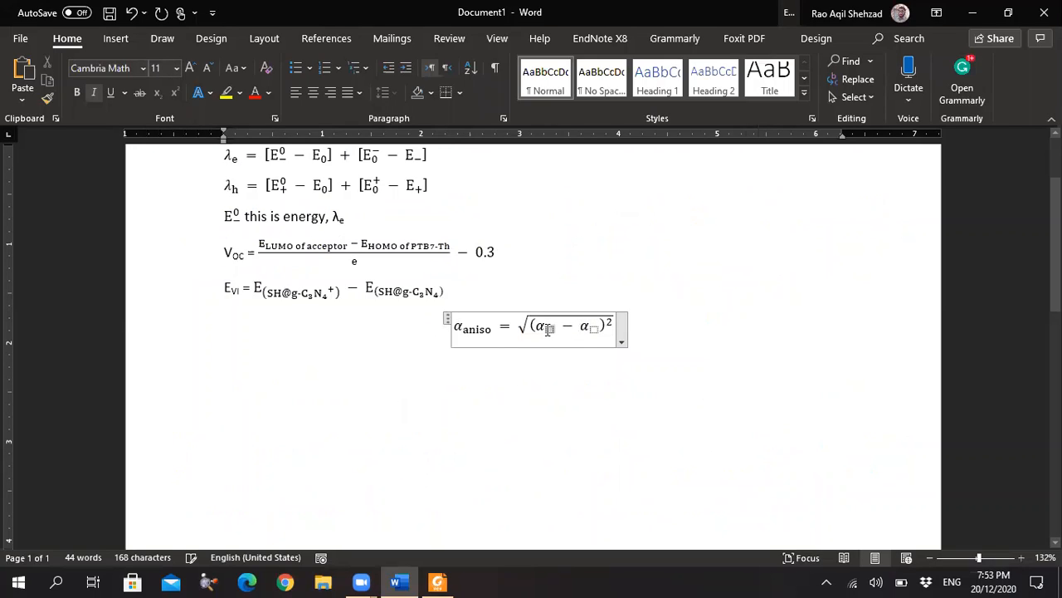
pyautogui.hotkey('alt', 'Tab')
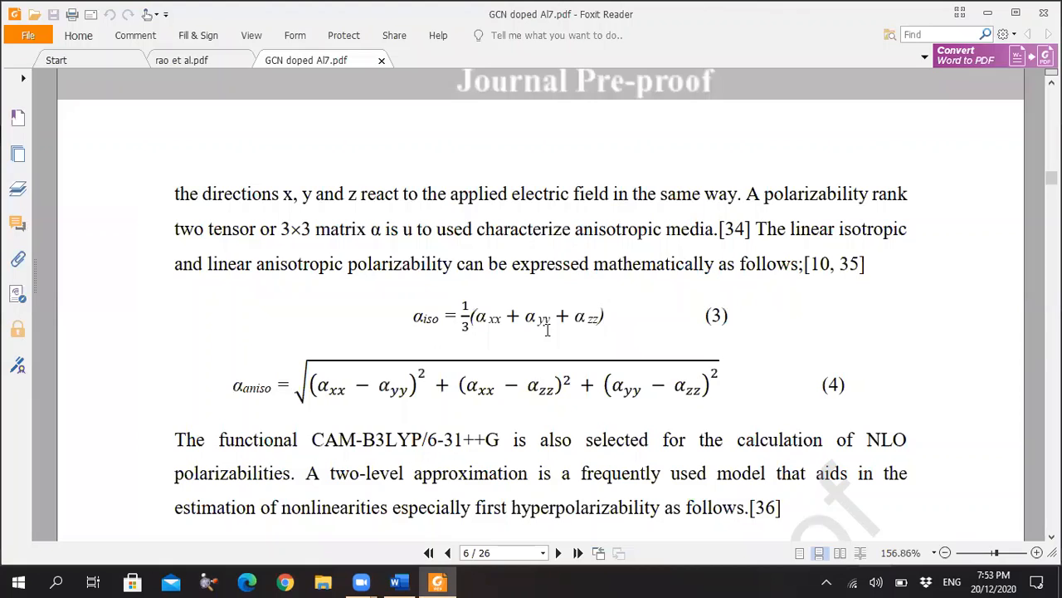
pyautogui.hotkey('alt', 'Tab')
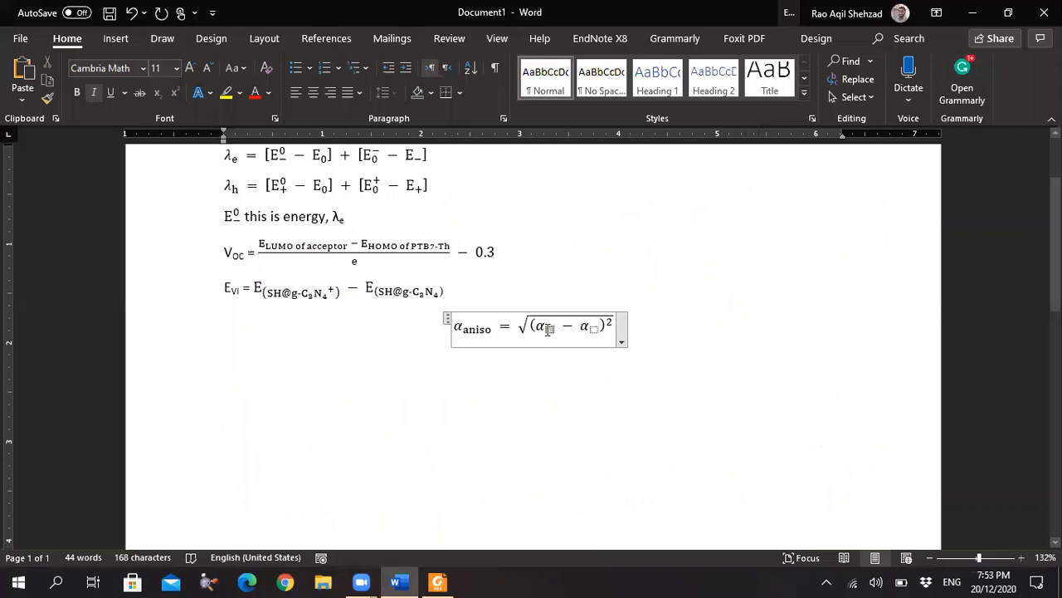
pyautogui.click(548, 329)
pyautogui.write('xx')
pyautogui.click(592, 328)
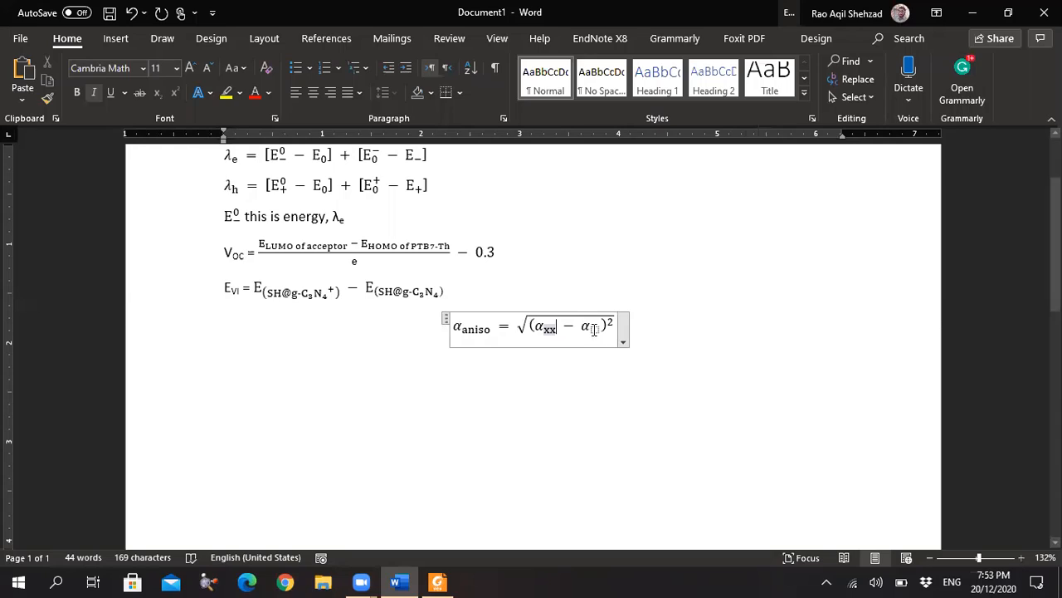
pyautogui.write('yy')
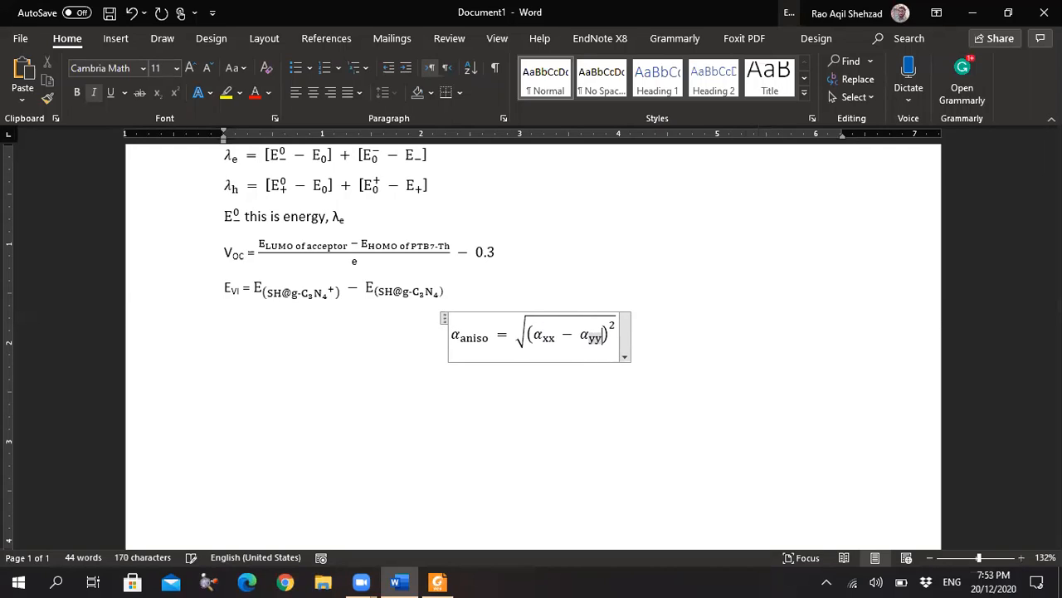
# - Copy the whole squared parenthesis term under the root, then check in the PDF how equation (4) continues after it
pyautogui.moveTo(613, 329); pyautogui.dragTo(585, 332)
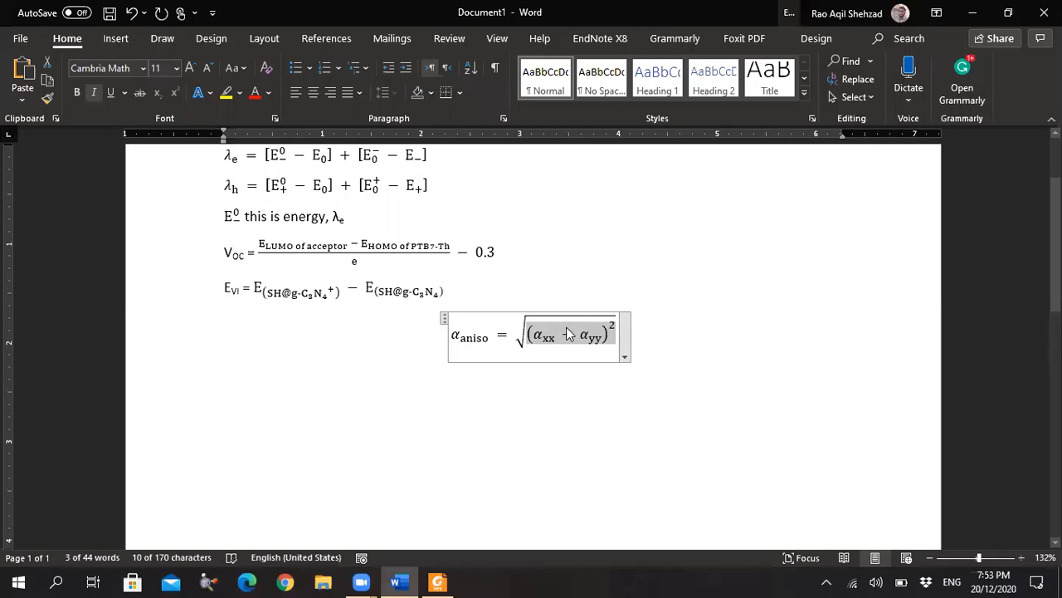
pyautogui.press('Right')
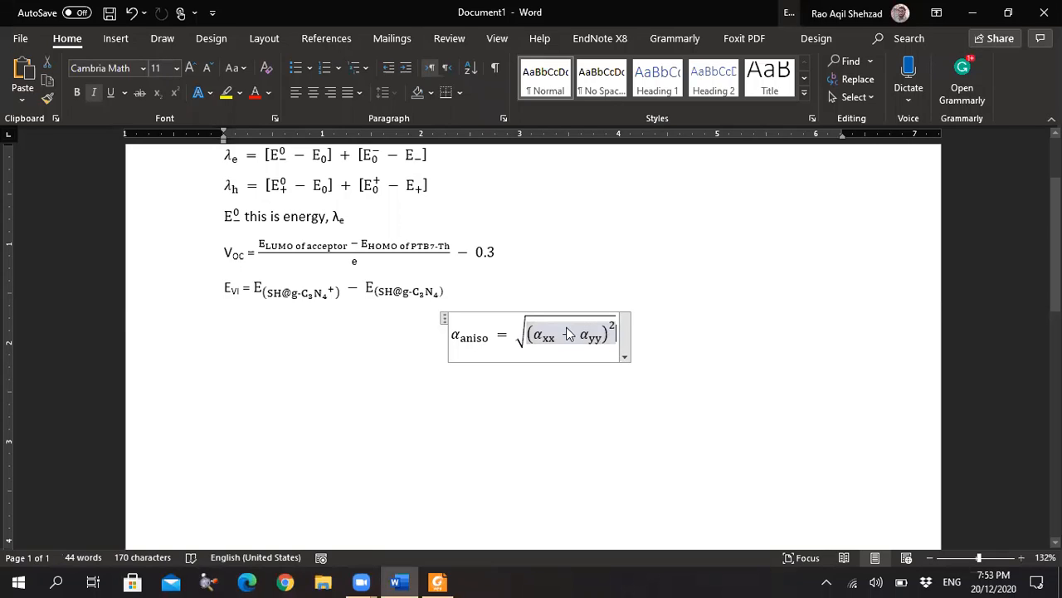
pyautogui.press('super+Tab')
pyautogui.press('Right')
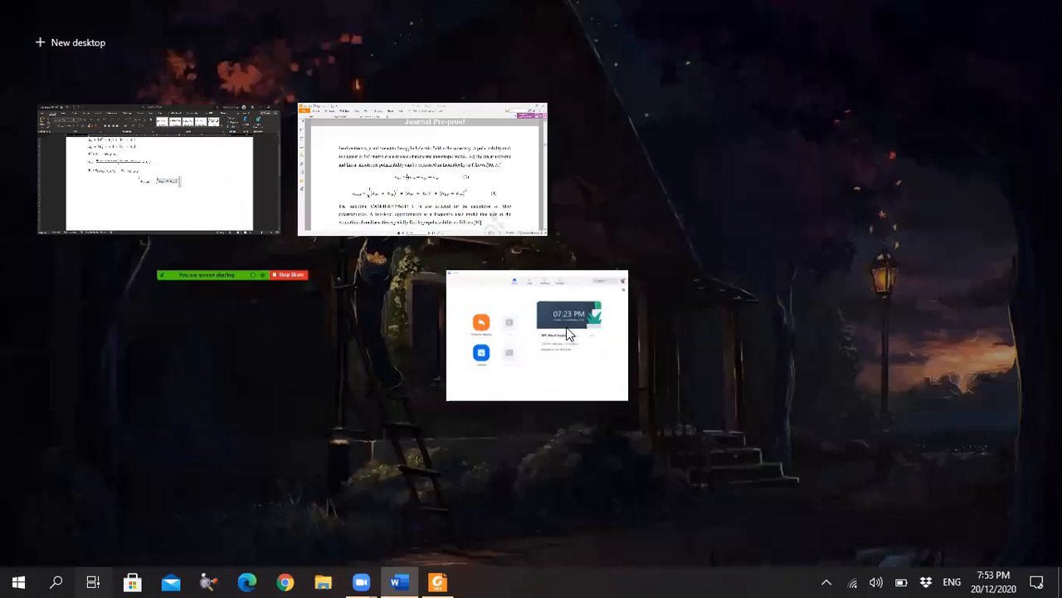
pyautogui.press('Return')
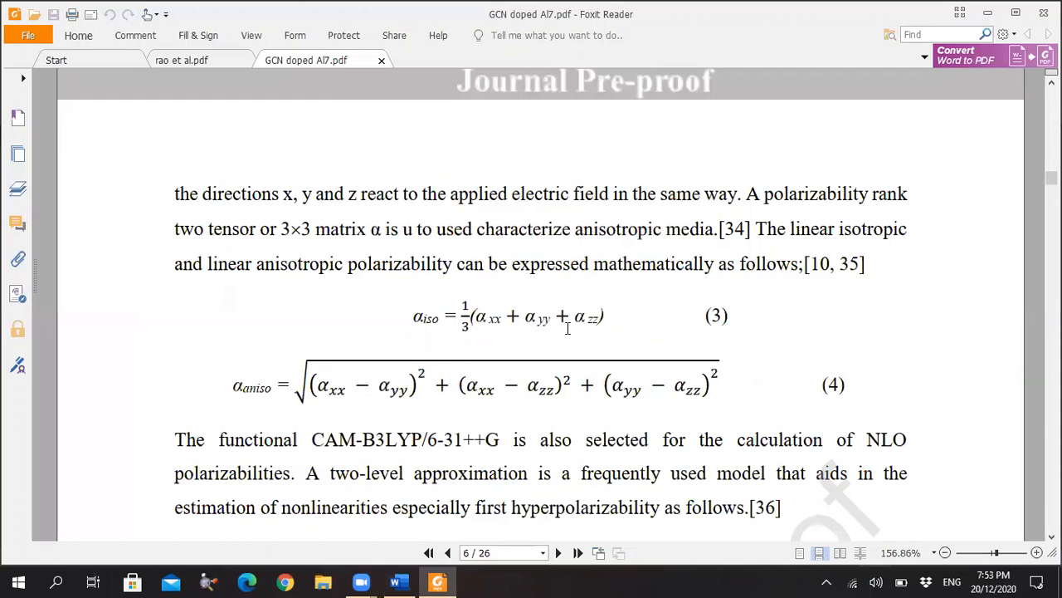
pyautogui.hotkey('alt', 'Tab')
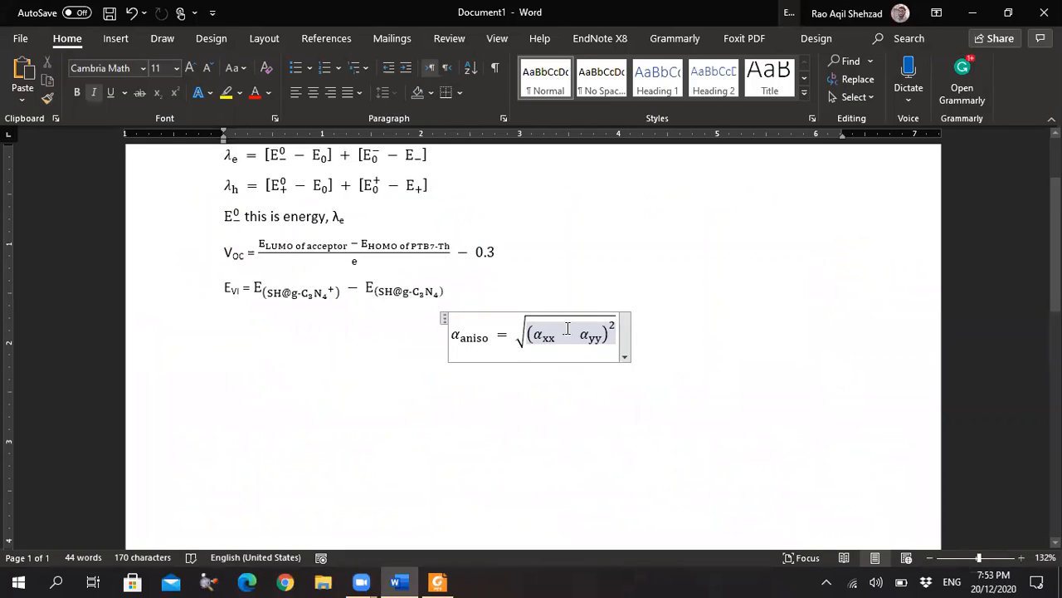
# - Extend the expression under the root with two pasted copies of the squared term, each preceded by a plus sign
pyautogui.write('+')
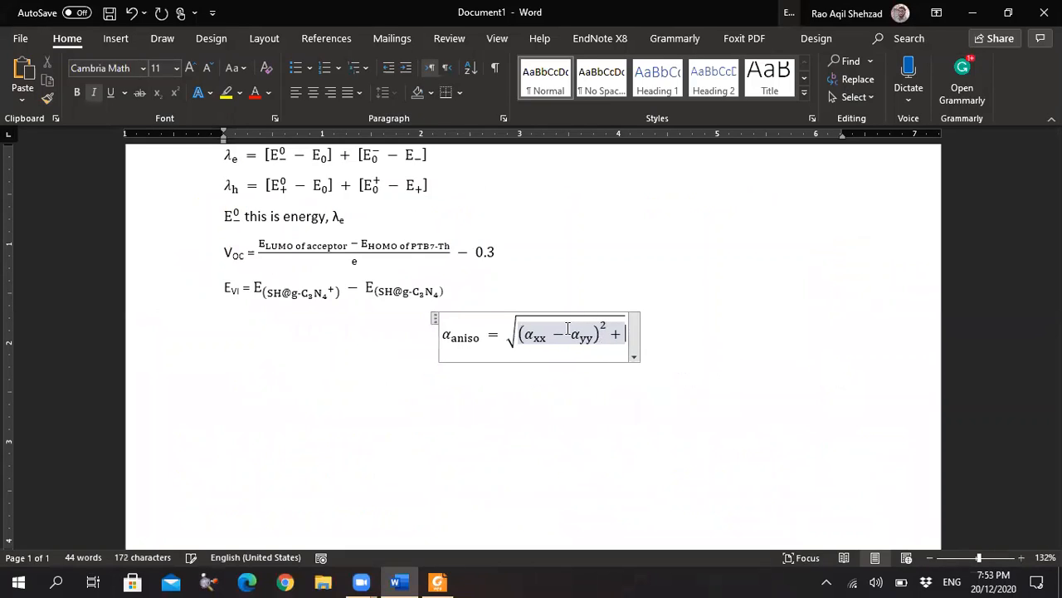
pyautogui.hotkey('ctrl', 'v')
pyautogui.write('^2 ')
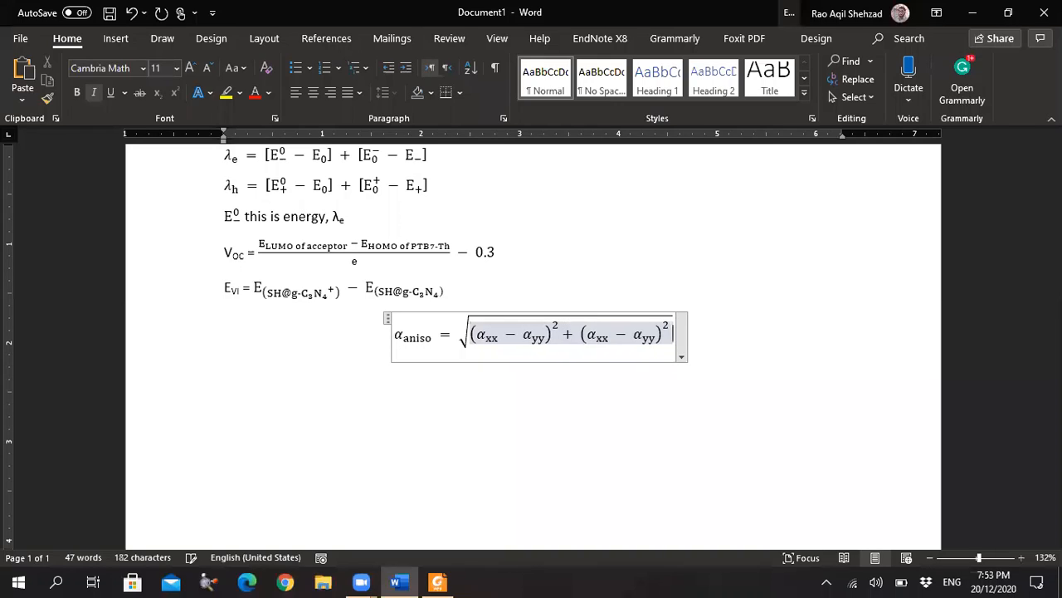
pyautogui.write('+')
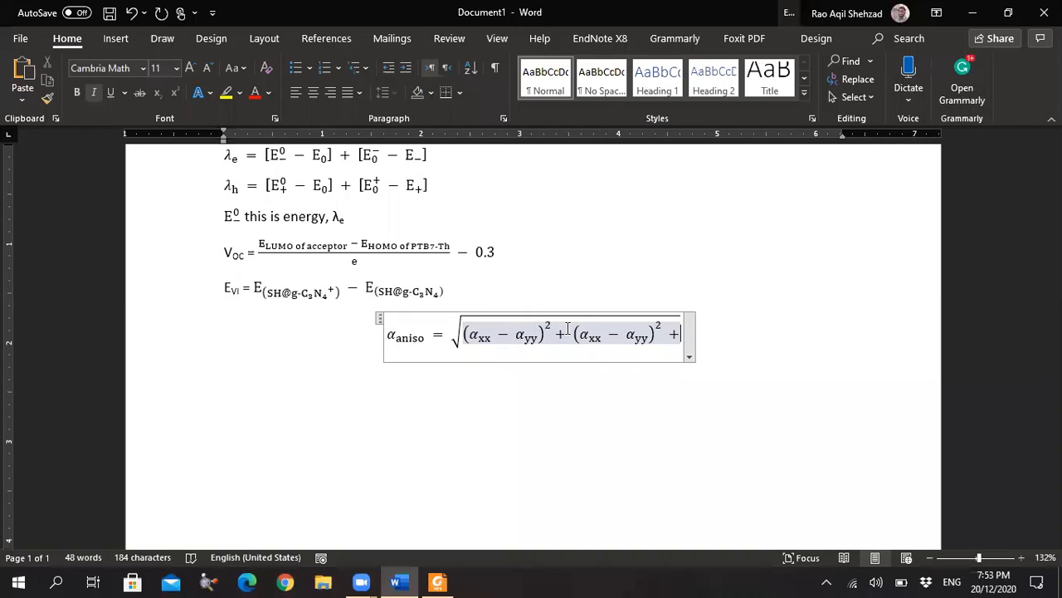
pyautogui.hotkey('ctrl', 'v')
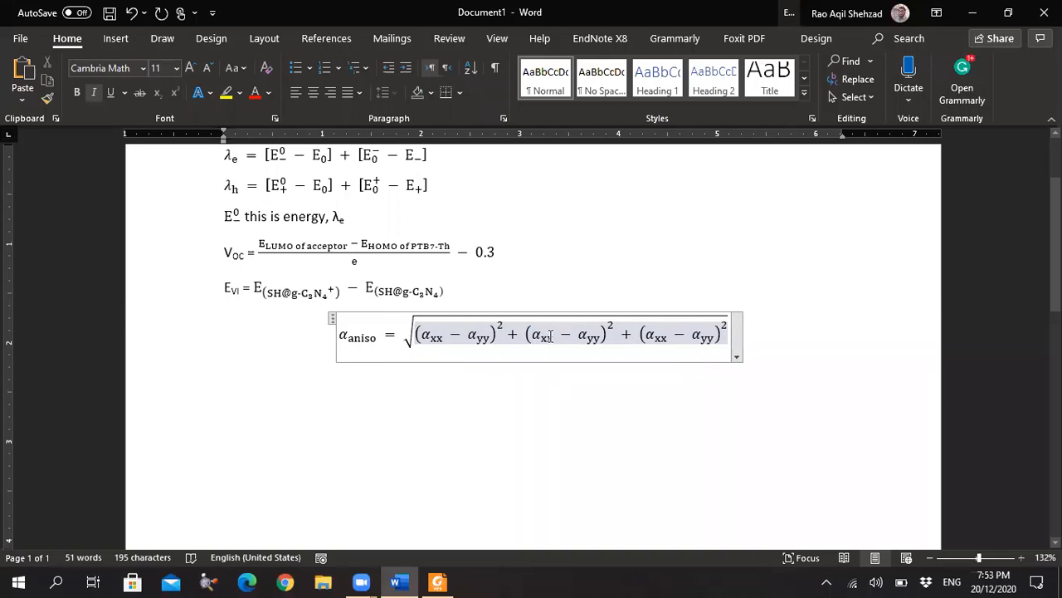
# - Check the second term of equation (4) in the PDF, then change its second alpha's subscript to zz in Word
pyautogui.click(435, 581)
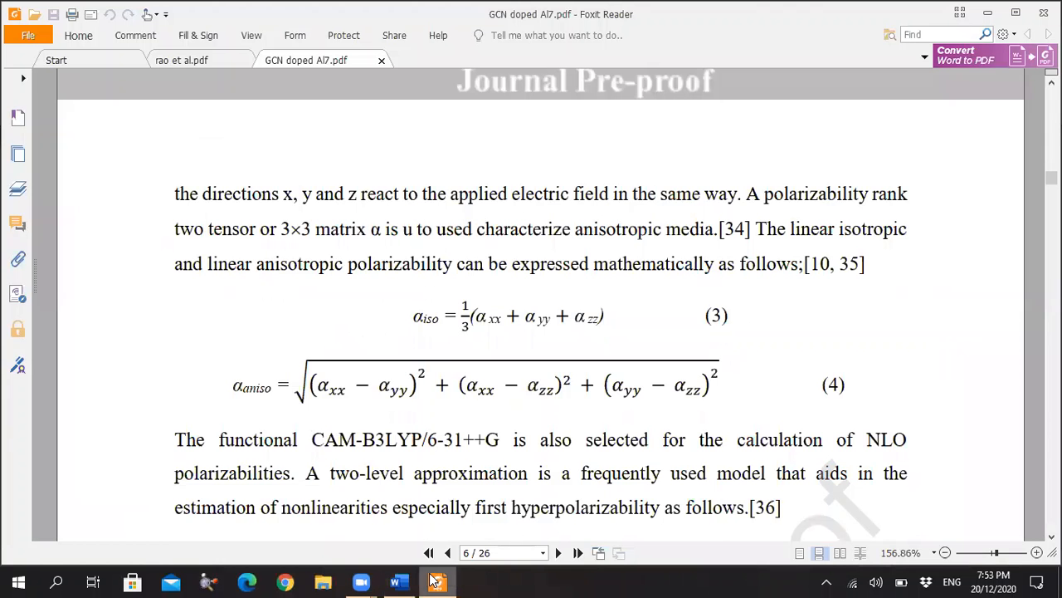
pyautogui.click(399, 581)
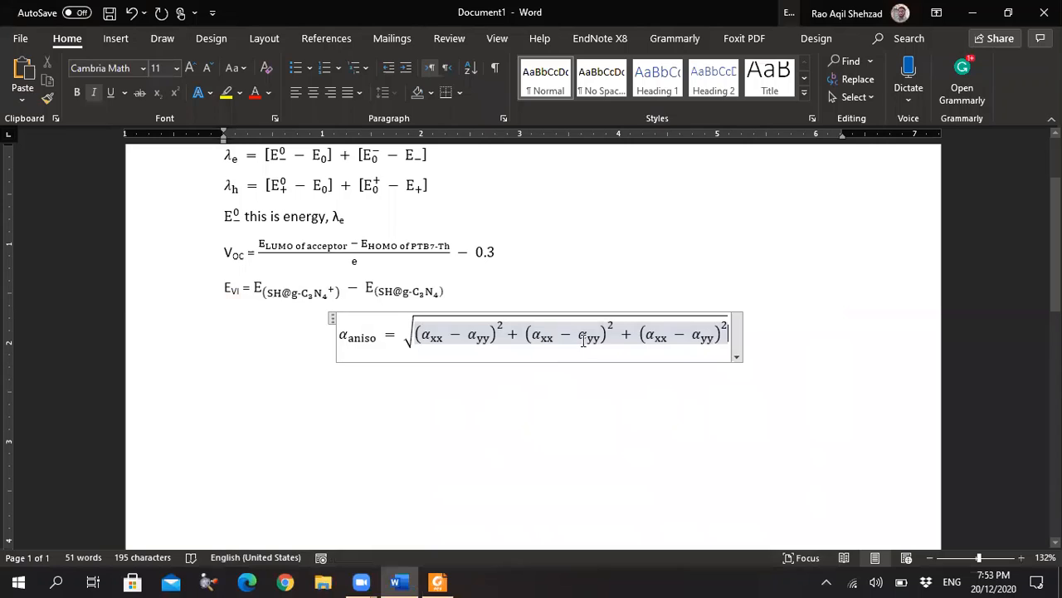
pyautogui.click(585, 339)
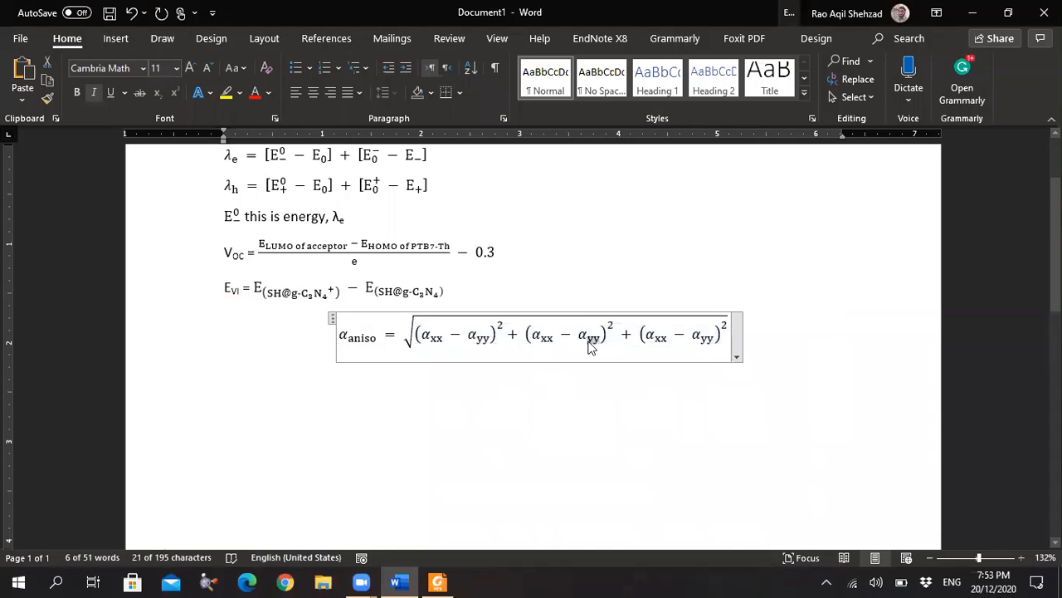
pyautogui.write('zz')
# - Compare the third squared term with equation (4) in the PDF, then set its alpha subscripts to yy and zz
pyautogui.click(654, 335)
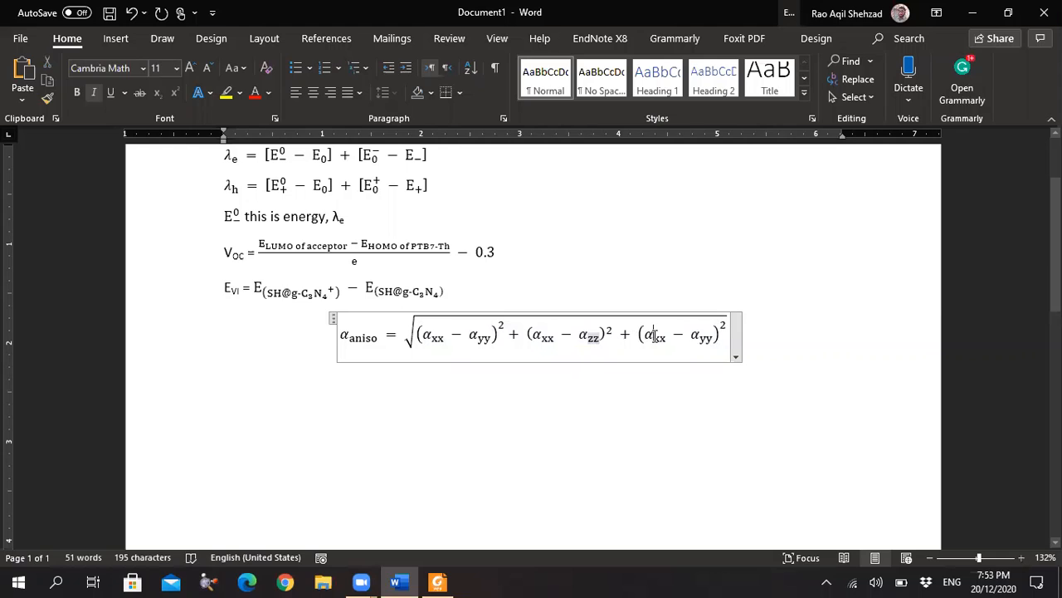
pyautogui.hotkey('alt', 'Tab')
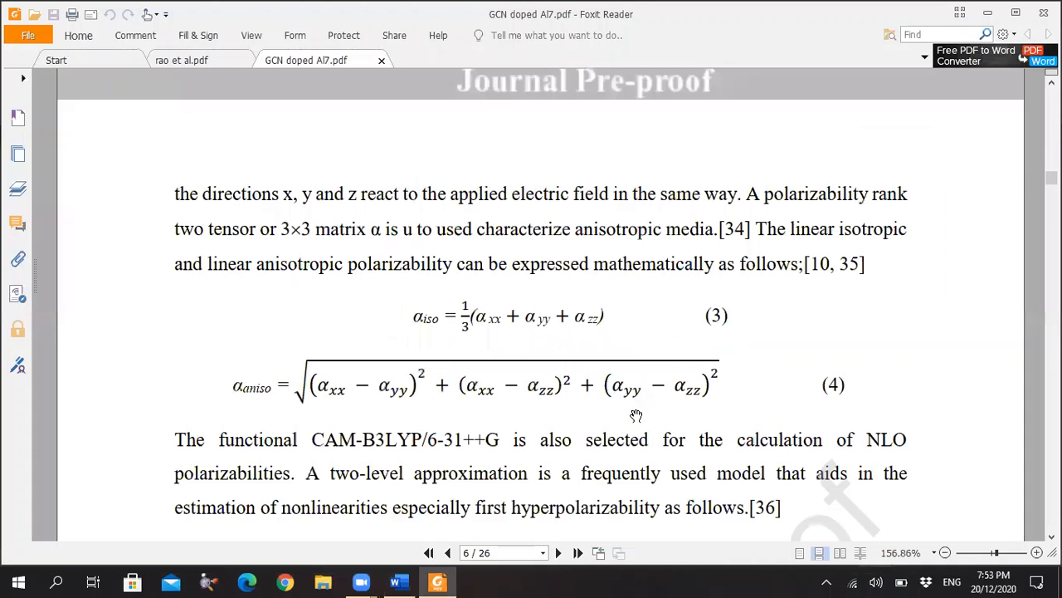
pyautogui.hotkey('alt', 'Tab')
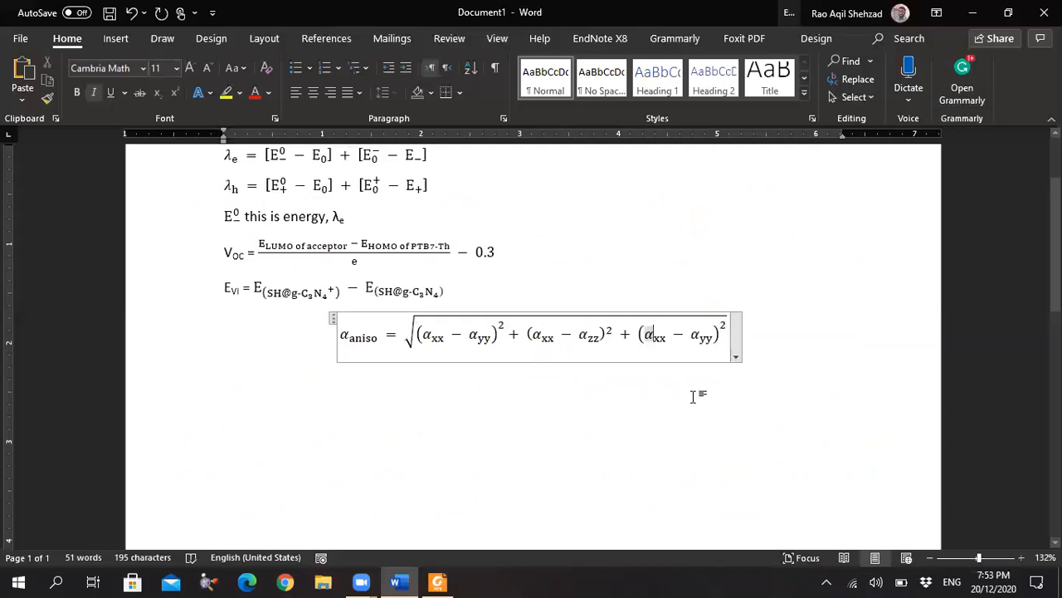
pyautogui.press('Right')
pyautogui.hotkey('shift', 'Right')
pyautogui.hotkey('shift', 'Right')
pyautogui.write('yy')
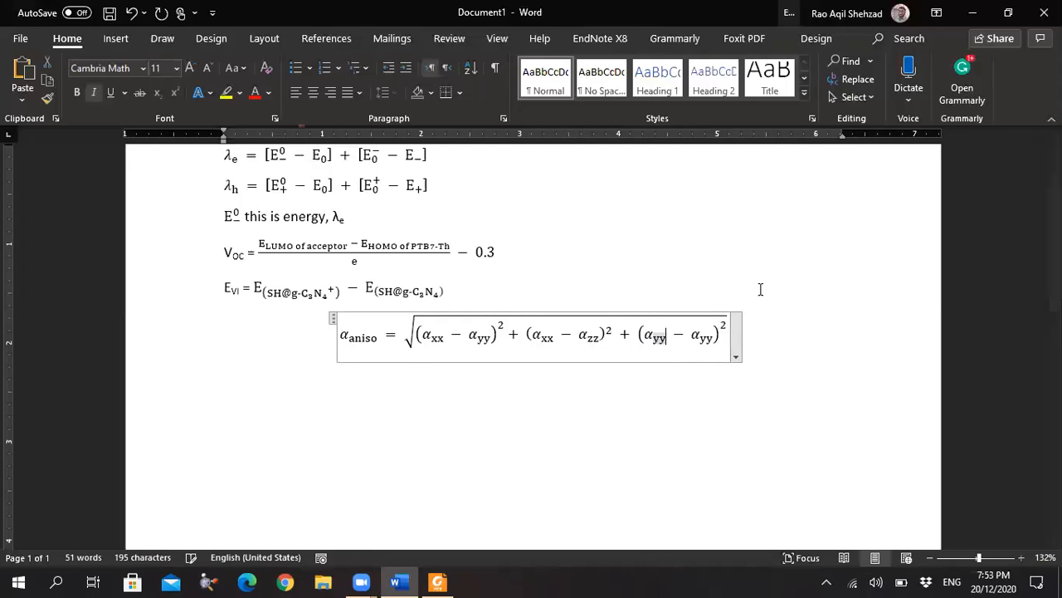
pyautogui.doubleClick(703, 338)
pyautogui.press('BackSpace')
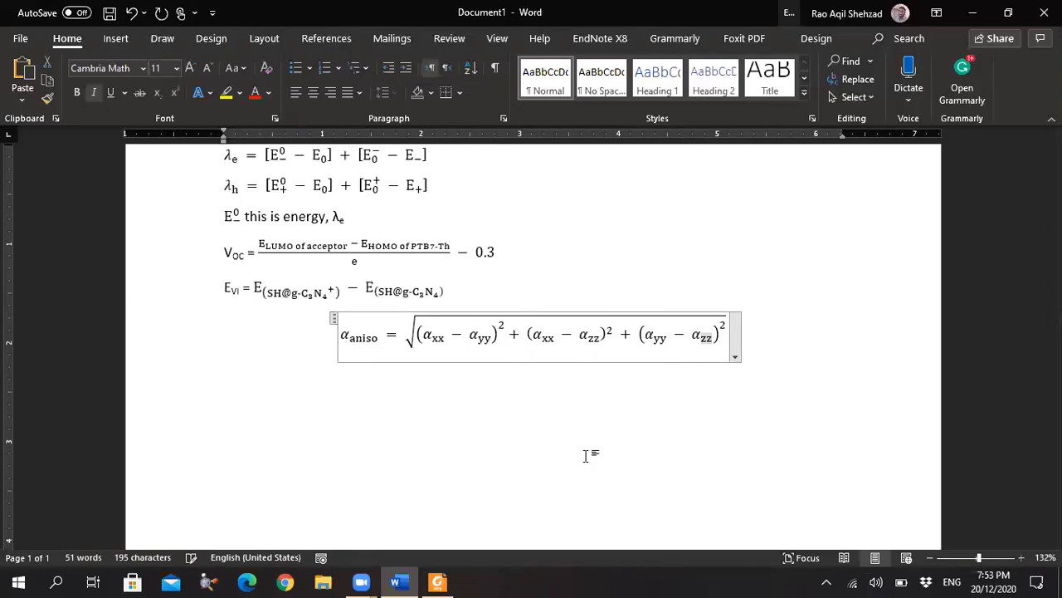
# - Switch to the PDF in Foxit Reader and bring up equation (5) for βo below equation (4)
pyautogui.click(437, 582)
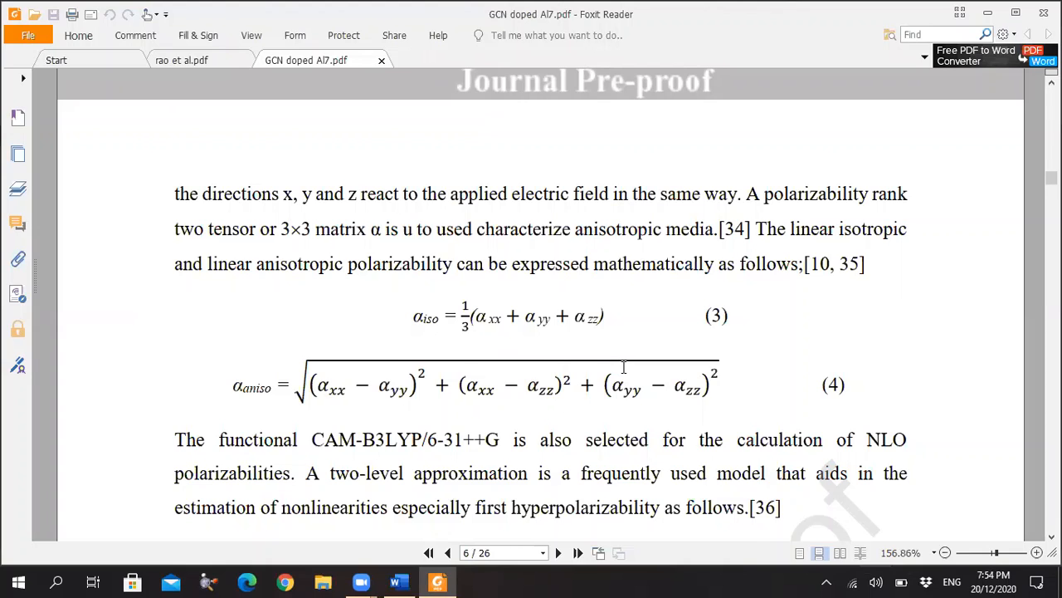
pyautogui.scroll(-4, 623, 368)
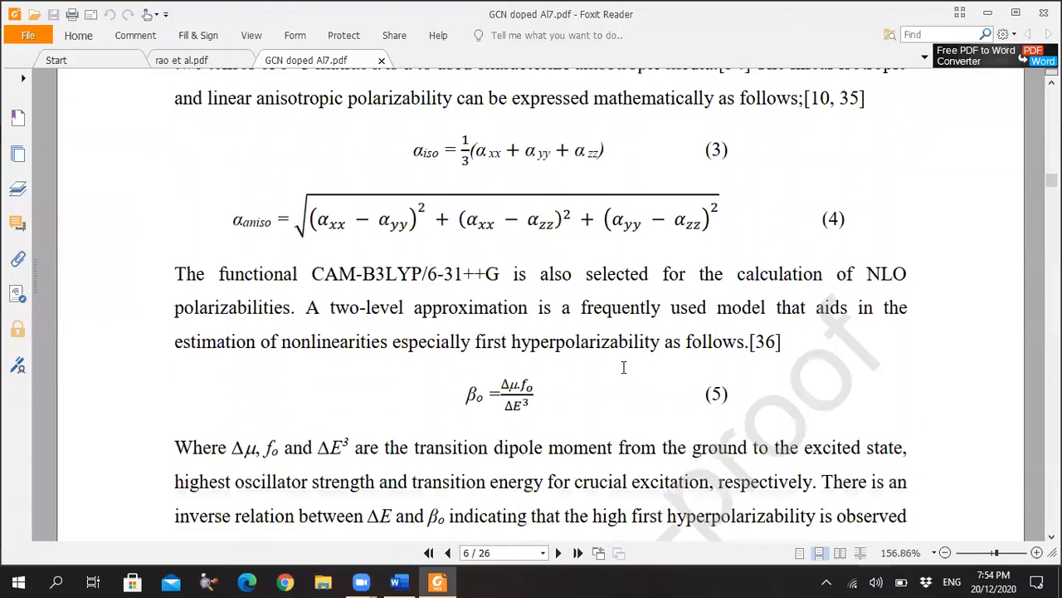